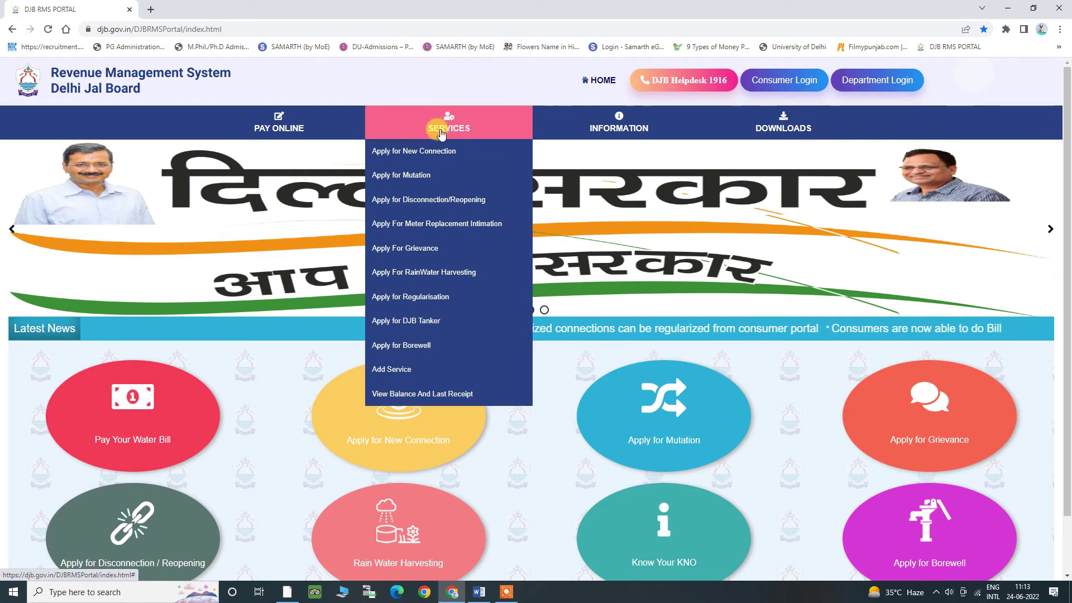
- Open the Pay Your Water Bill tile to reach the Payment Gateway, BBPS and NEFT/RTGS options
mouse_move(620, 131)
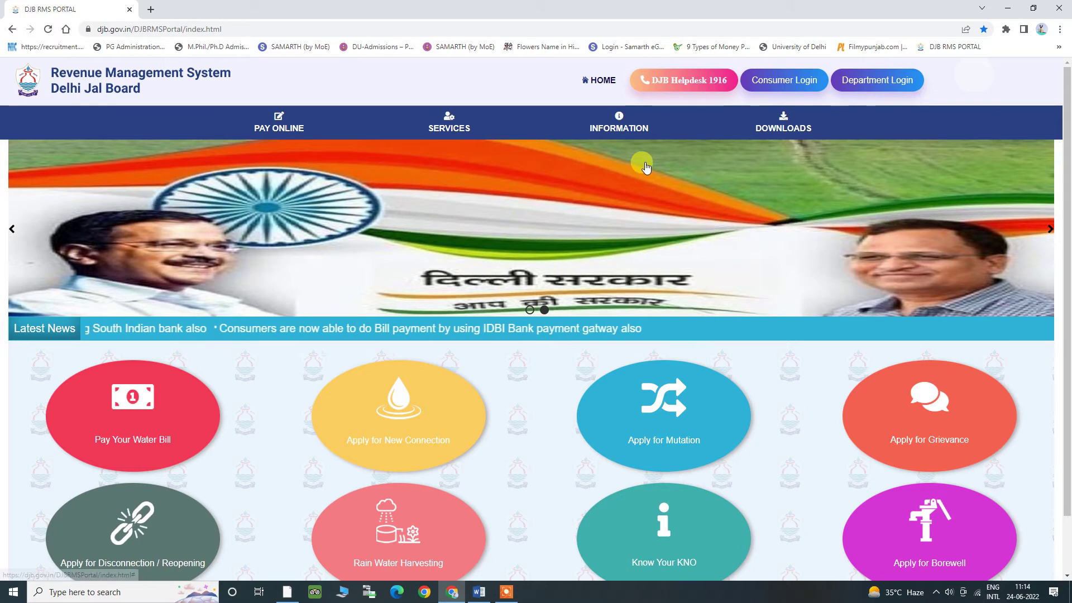
mouse_move(692, 134)
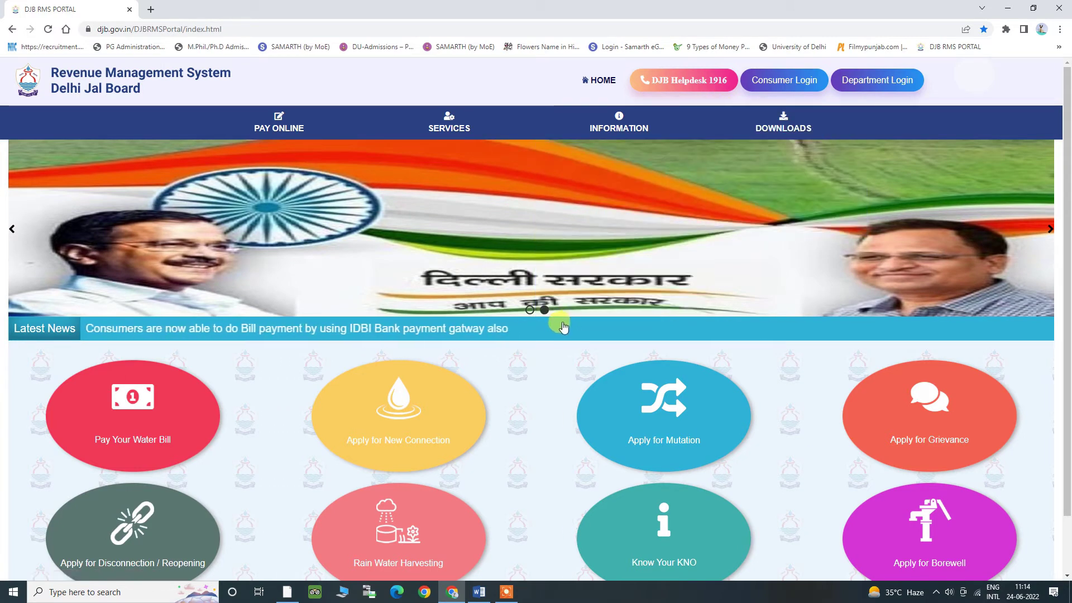
scroll(143, 381, "down", 1)
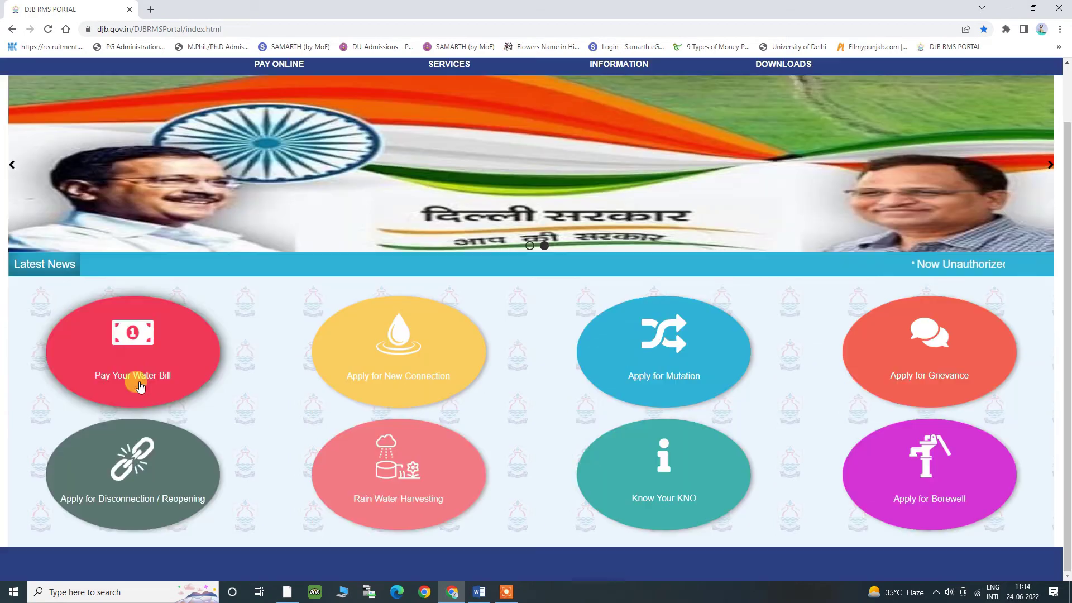
left_click(143, 381)
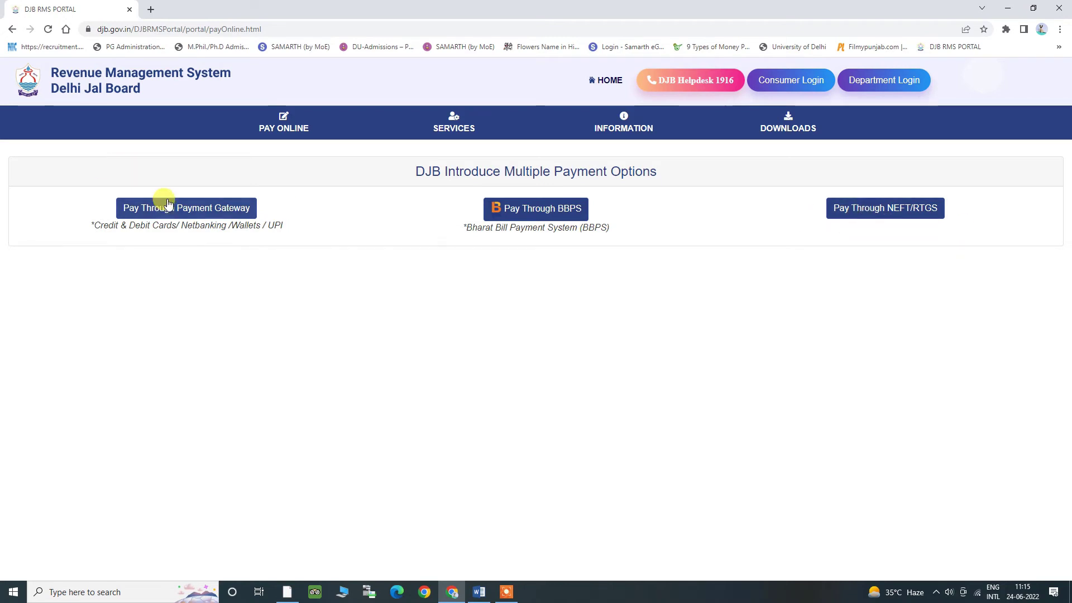
left_click_drag(96, 226, 292, 225)
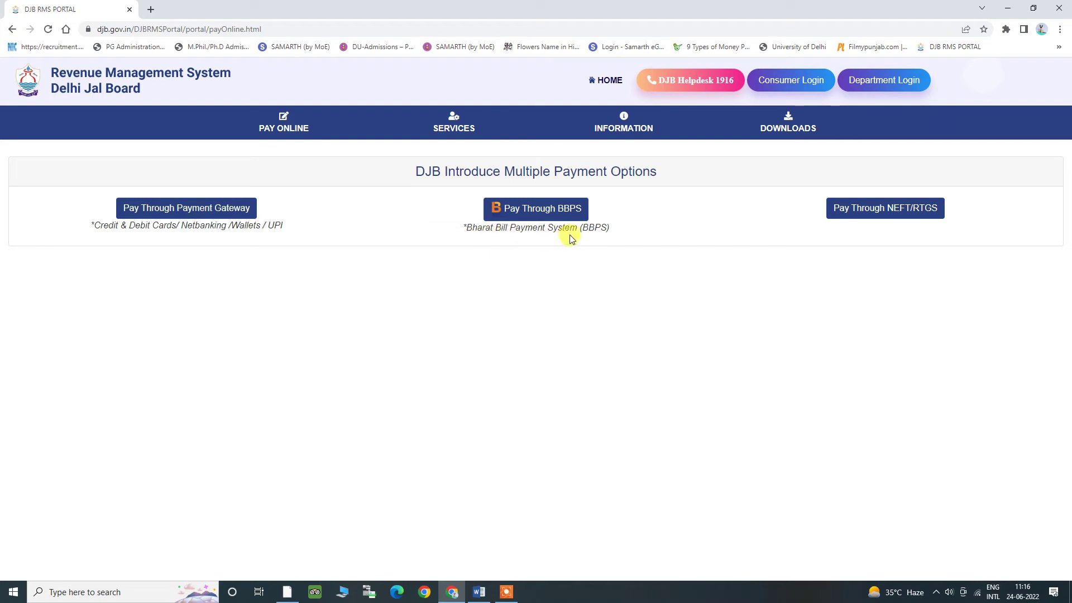
- Review the NEFT/RTGS details: Axis Bank VDJB+KNO account format and IFSC UTIB0CCH274, then return home
left_click(889, 210)
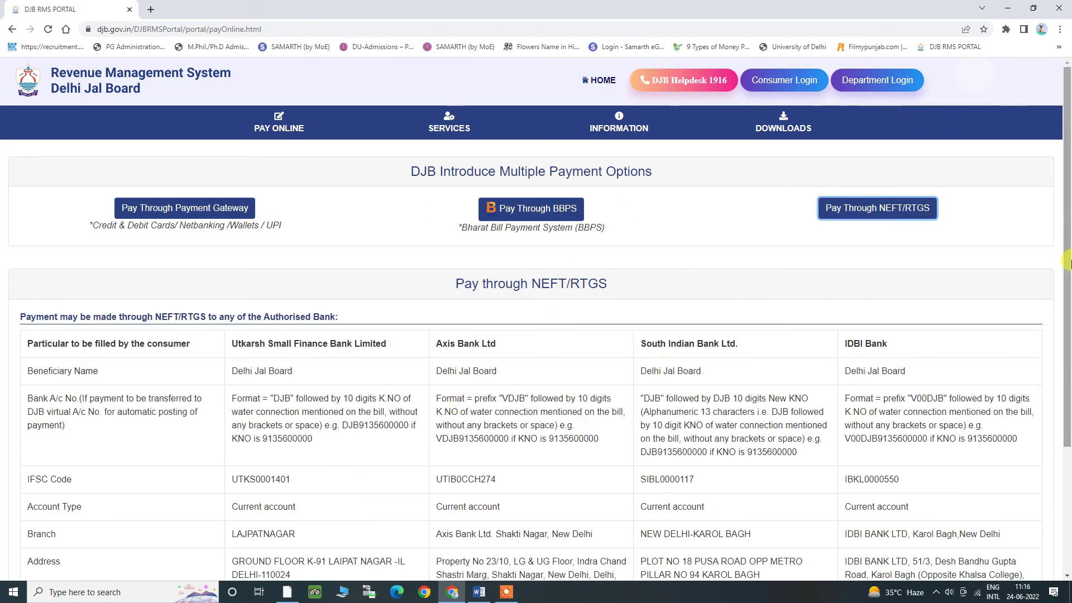
scroll(1012, 300, "down", 2)
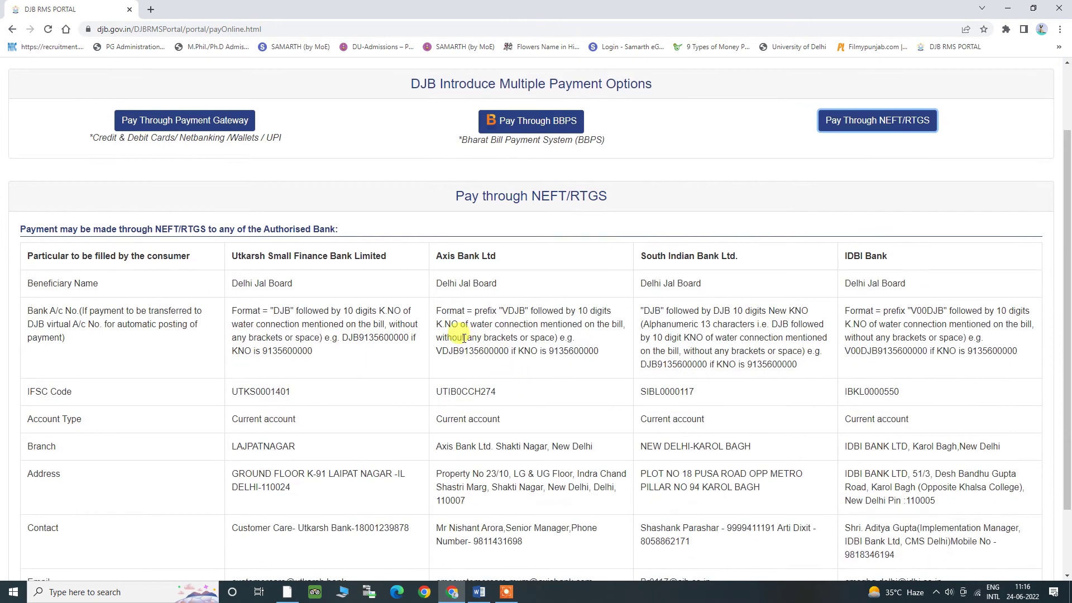
left_click_drag(436, 352, 450, 350)
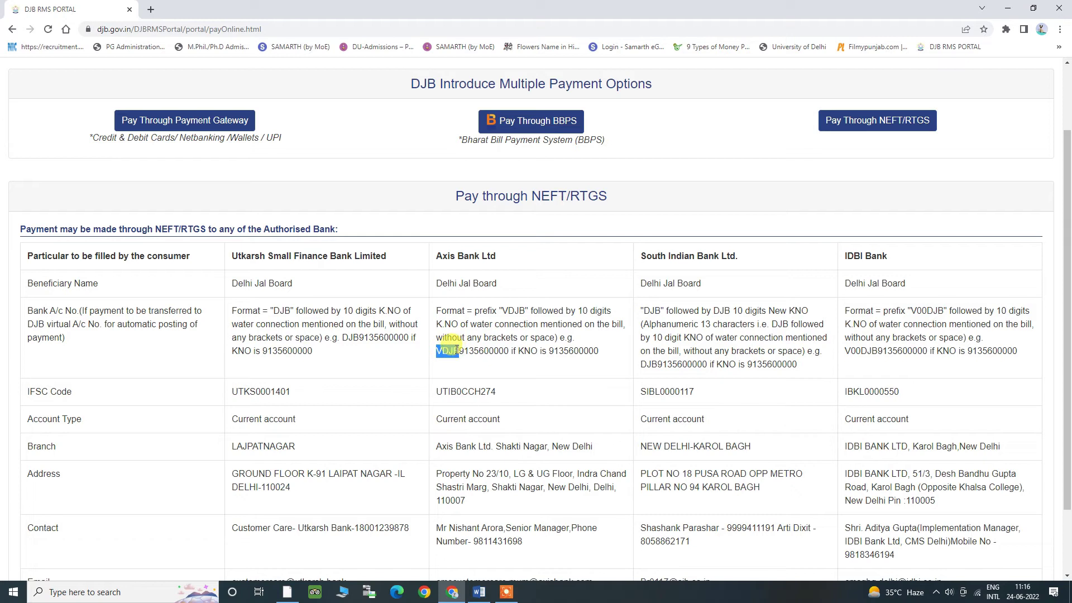
left_click_drag(458, 351, 501, 350)
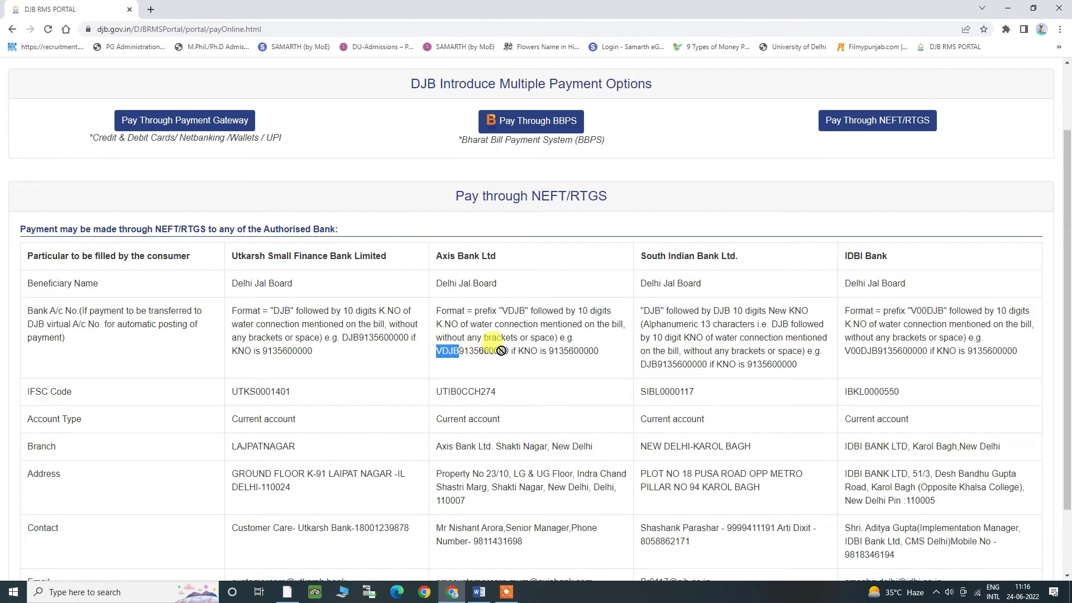
left_click(439, 350)
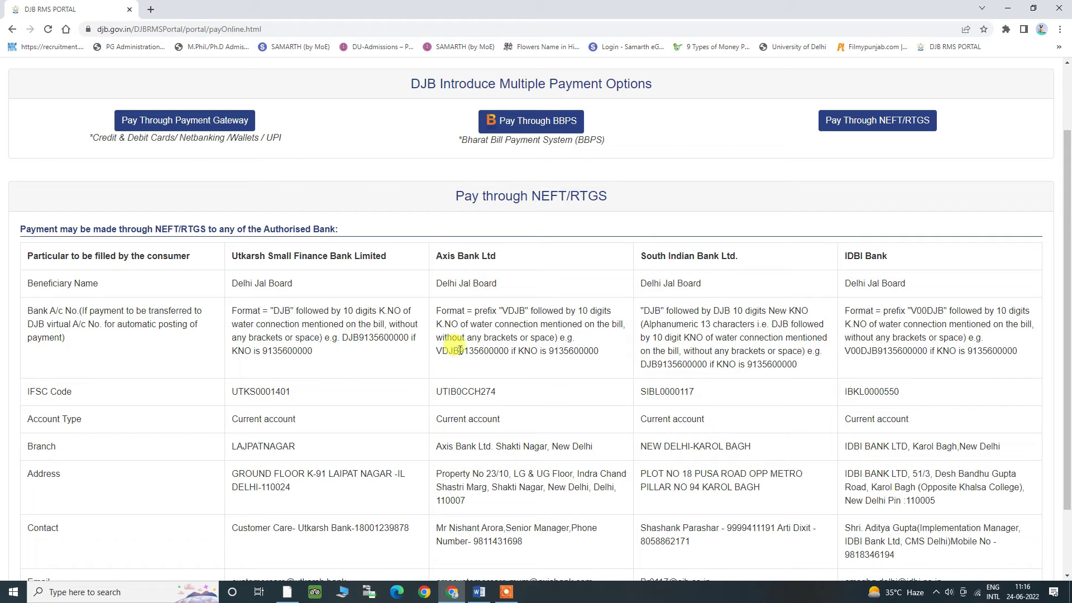
left_click_drag(460, 351, 504, 349)
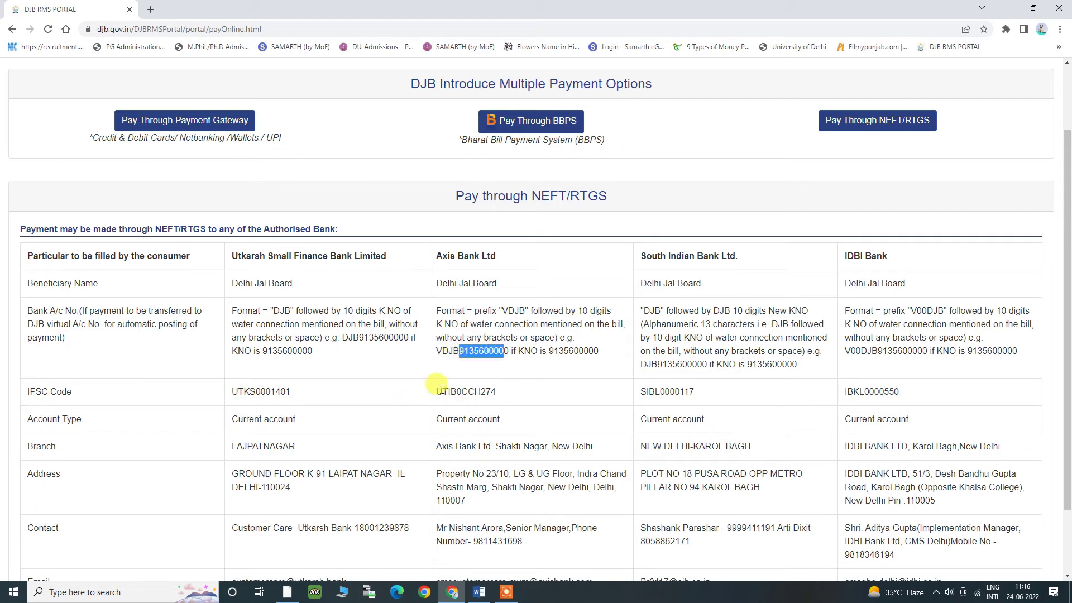
left_click_drag(437, 393, 511, 392)
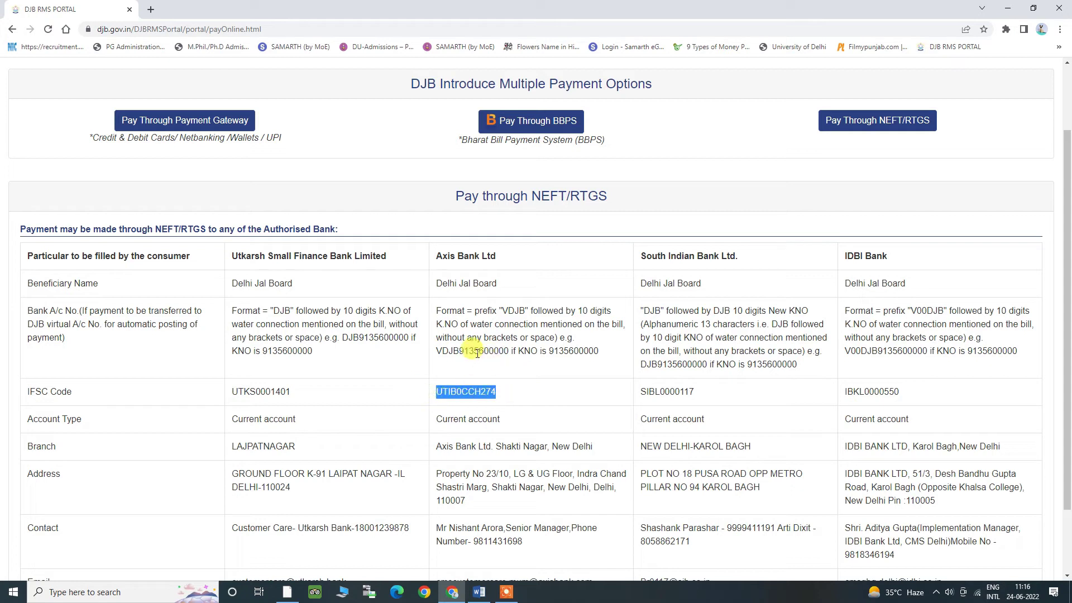
left_click(477, 354)
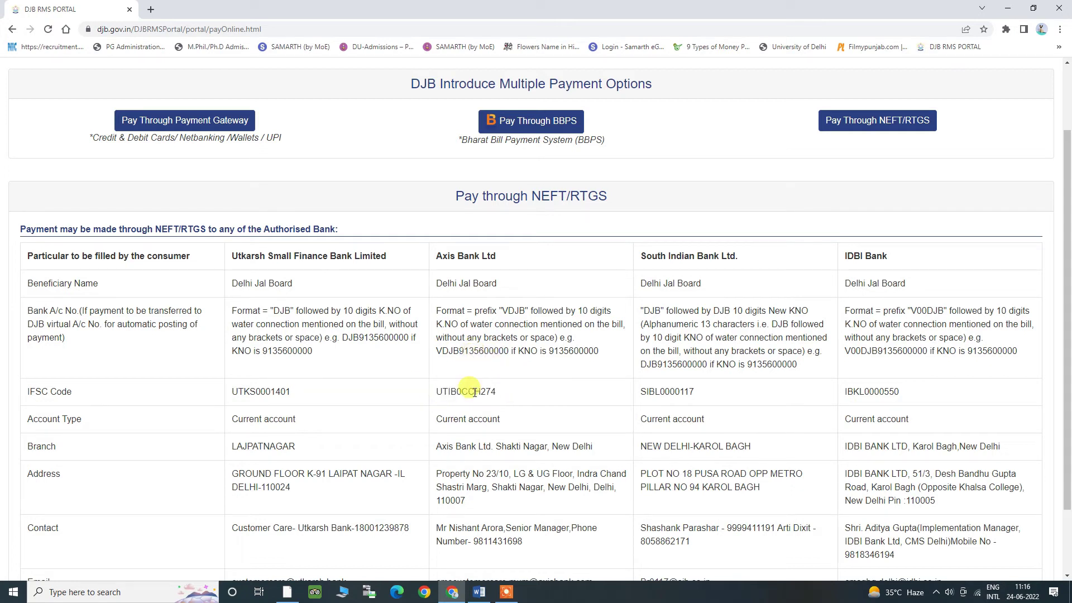
key("alt+Left")
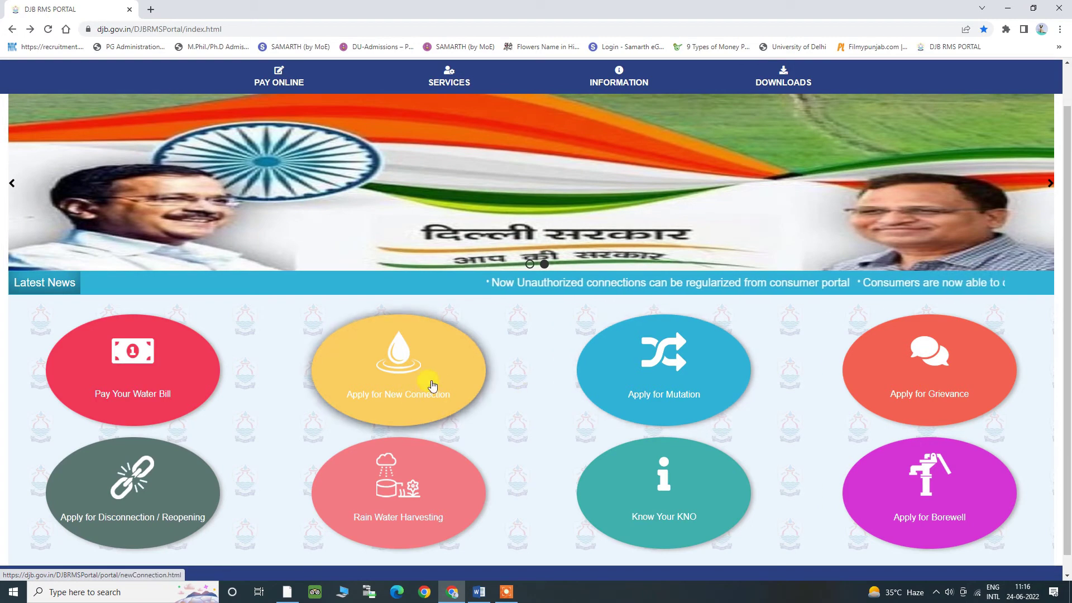
- Open the Apply for New Connection service and close its checklist to reach the form
left_click(433, 385)
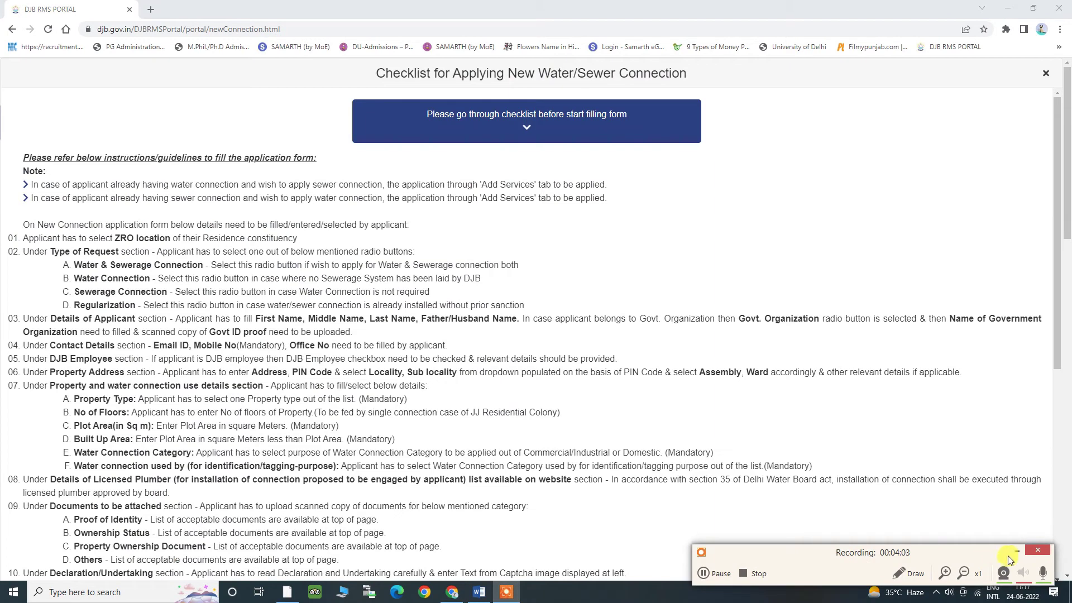
left_click(1017, 551)
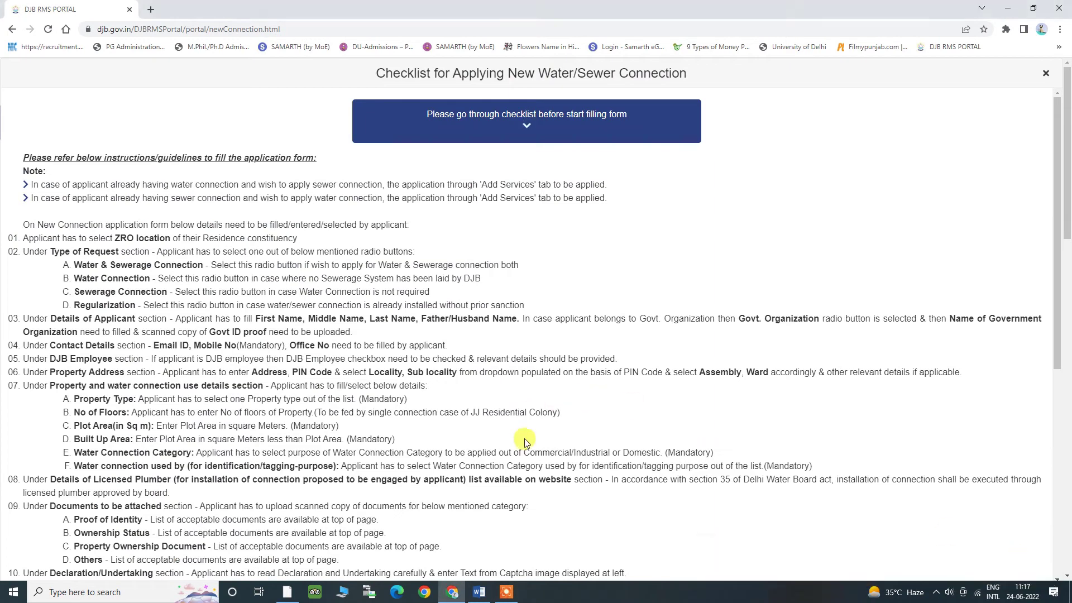
scroll(512, 429, "down", 7)
left_click(532, 562)
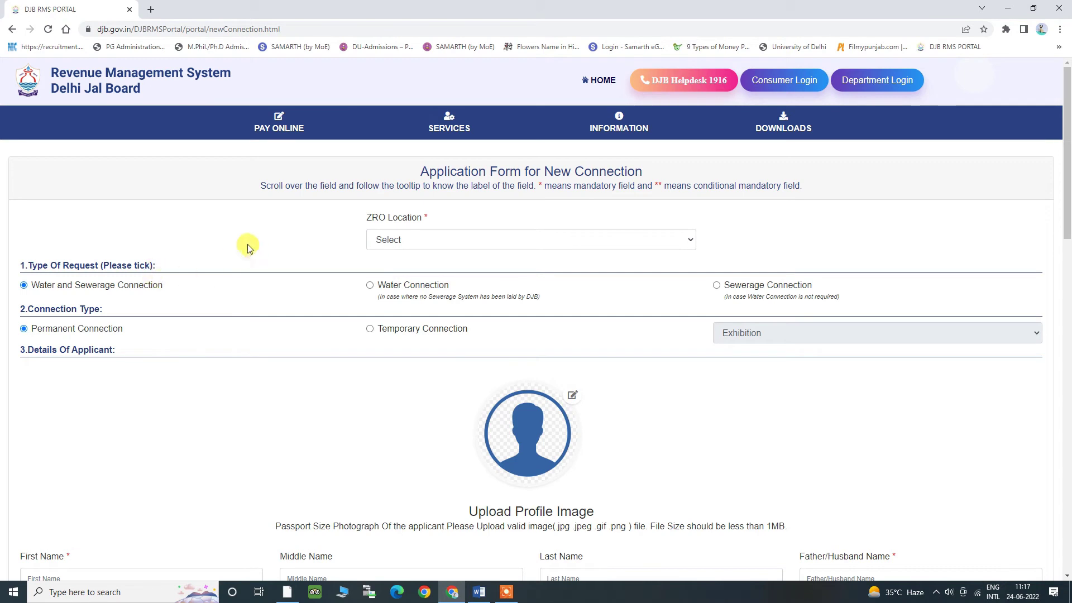
- Set ZRO Location to Janak Puri, request type Water Connection, and keep it Permanent
left_click(409, 240)
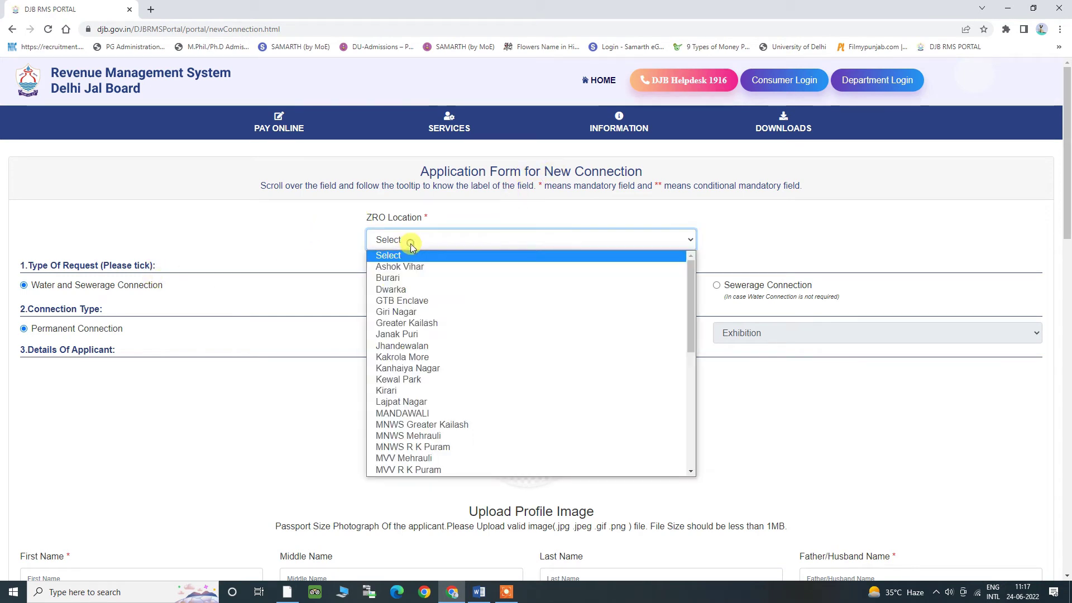
left_click(280, 222)
left_click(450, 246)
left_click(391, 302)
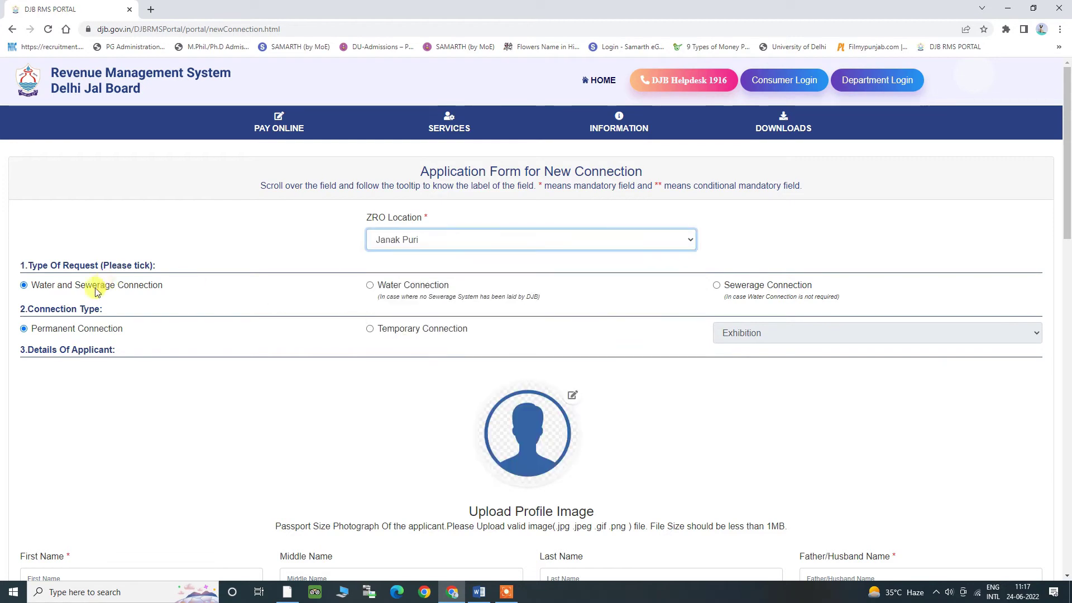
left_click(370, 285)
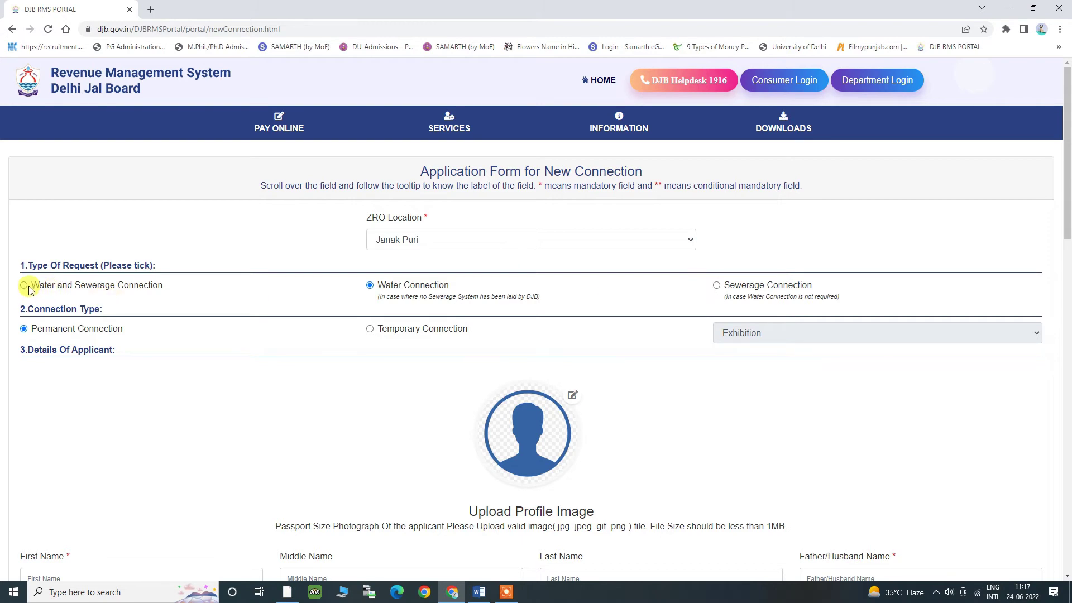
left_click_drag(32, 267, 98, 267)
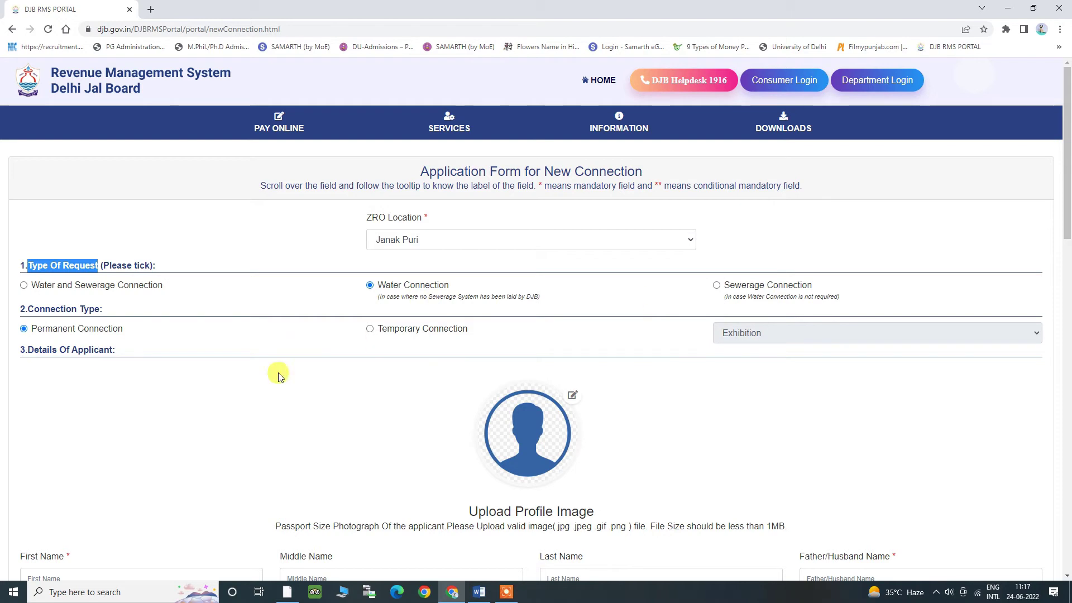
left_click(23, 330)
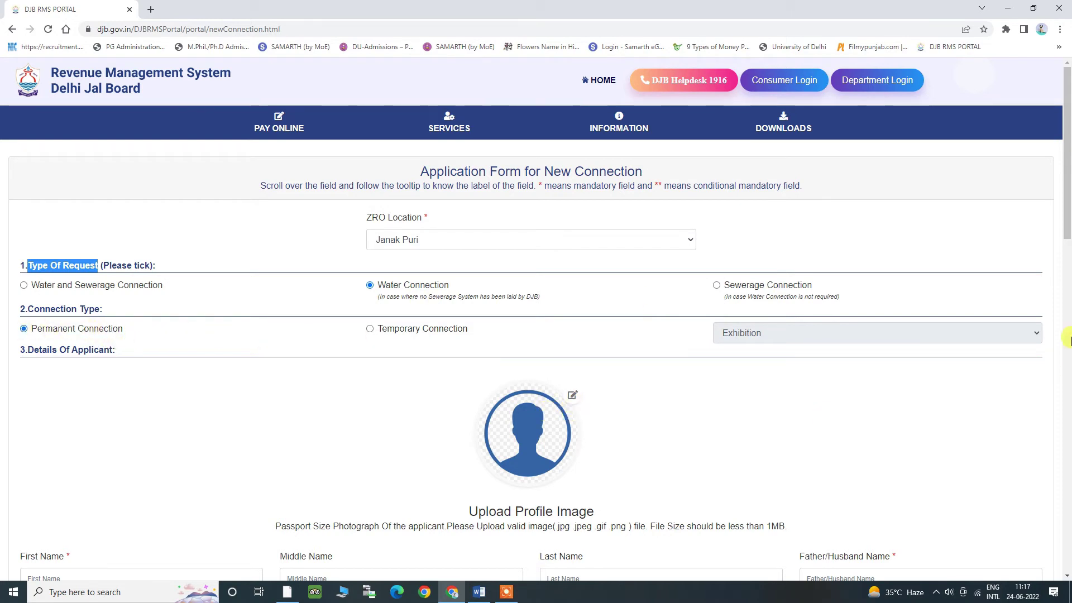
scroll(553, 313, "down", 3)
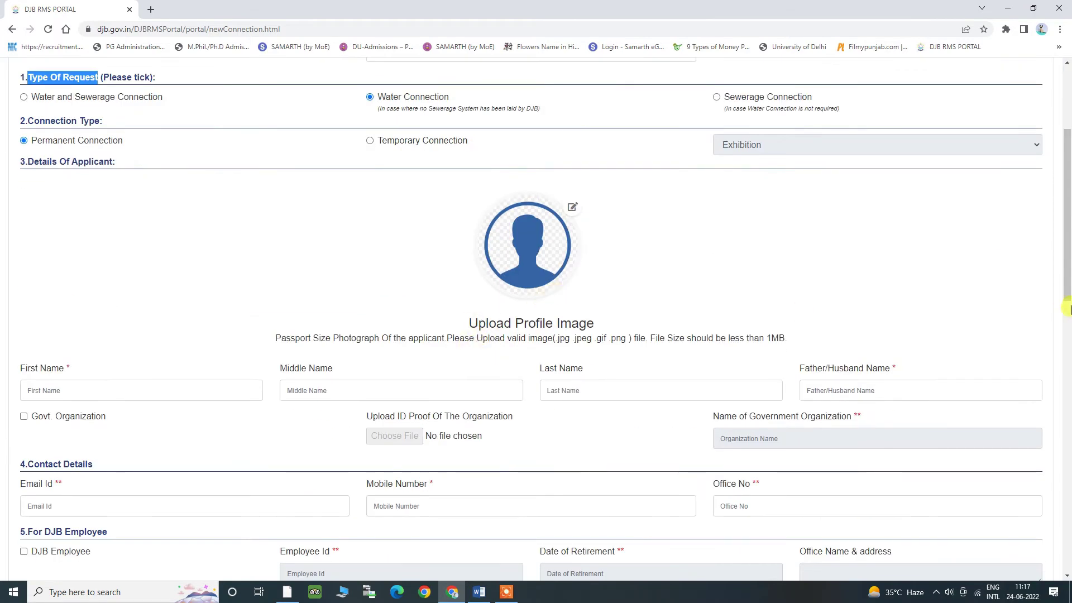
scroll(1067, 310, "down", 2)
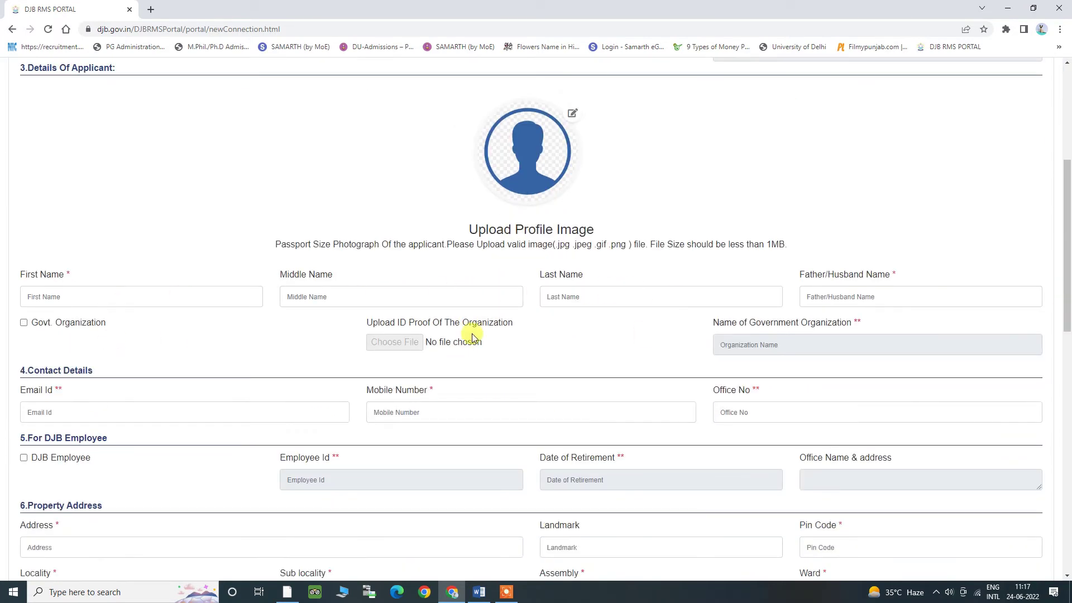
left_click_drag(54, 327, 283, 338)
left_click(283, 334)
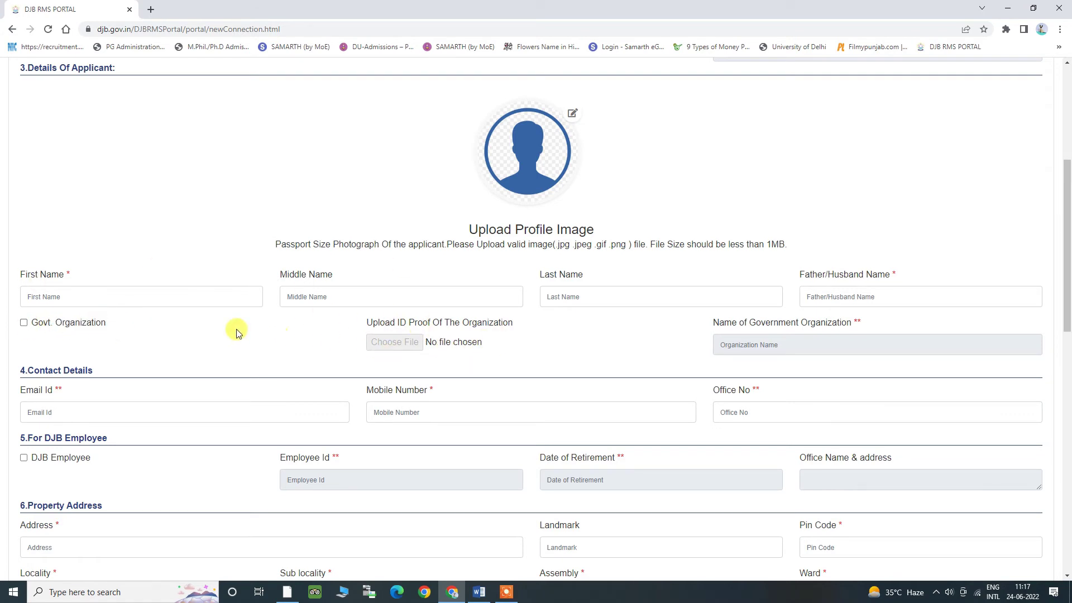
scroll(747, 359, "down", 3)
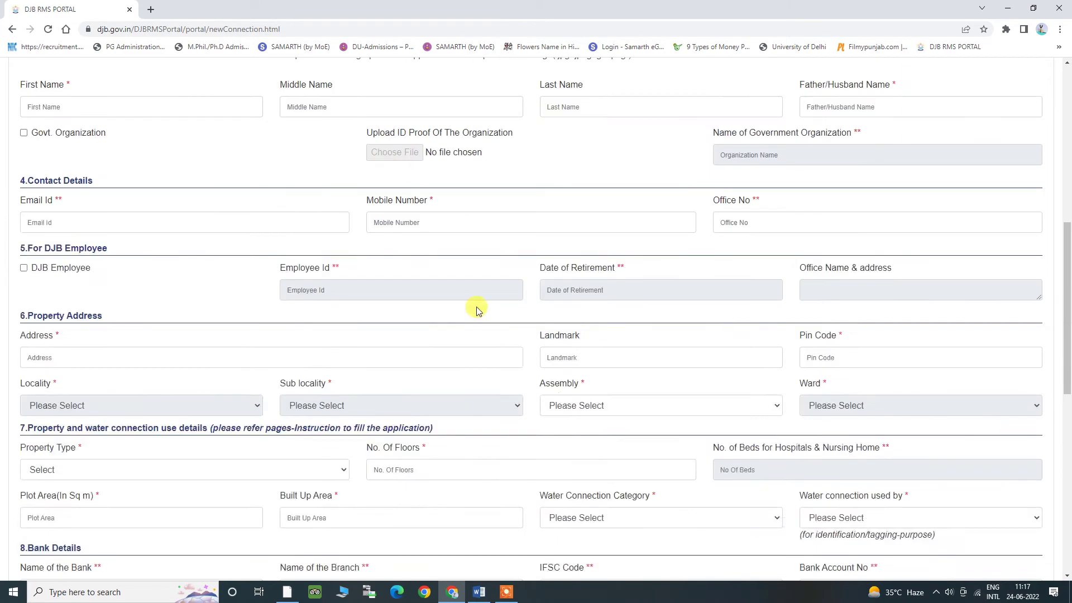
left_click_drag(2, 181, 137, 178)
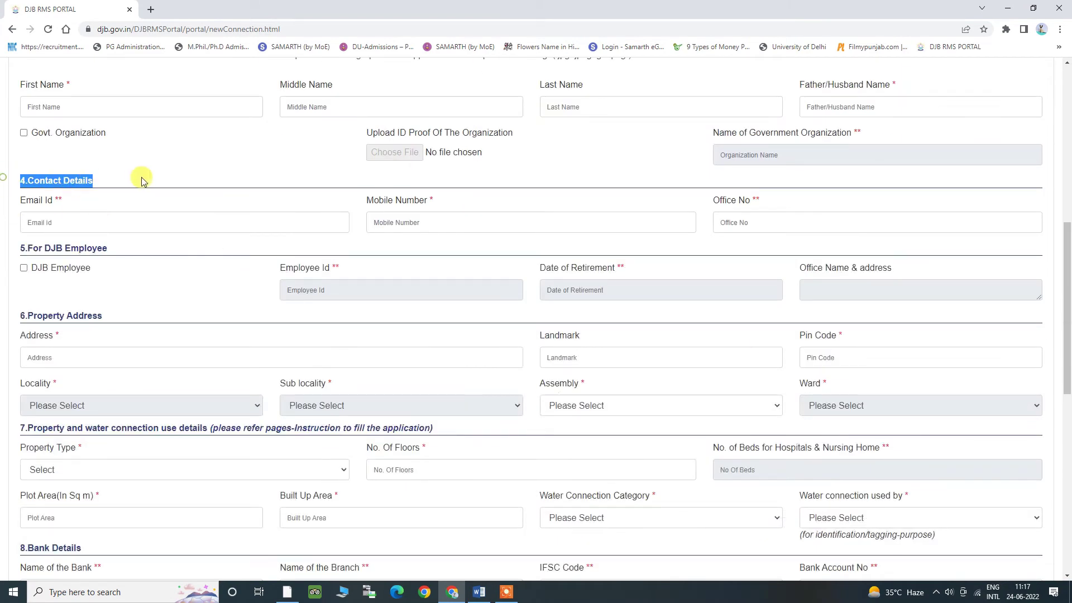
left_click_drag(21, 251, 112, 246)
left_click(119, 251)
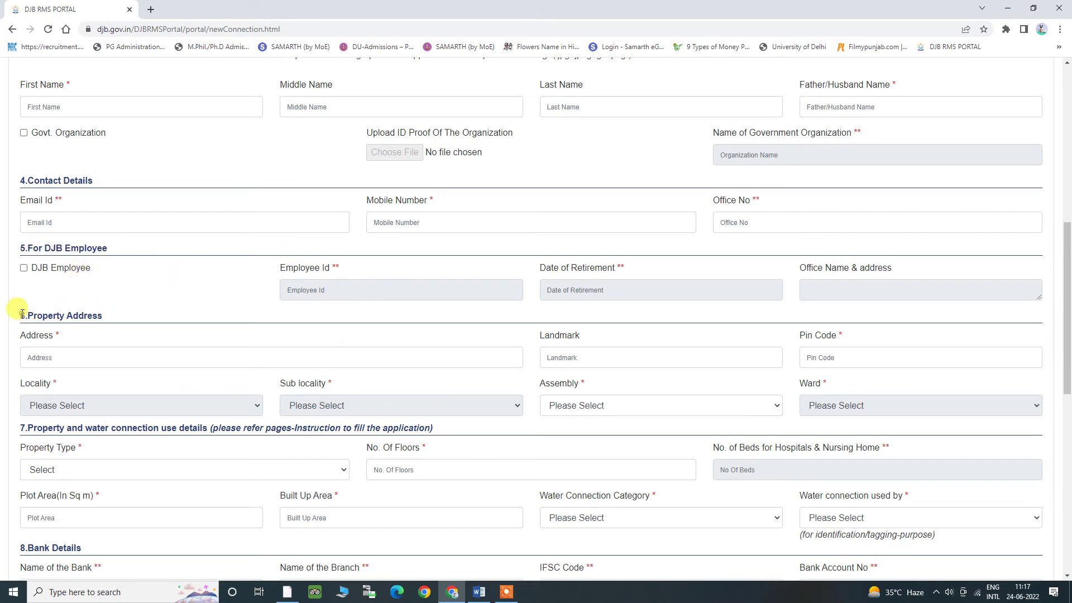
left_click_drag(22, 315, 113, 318)
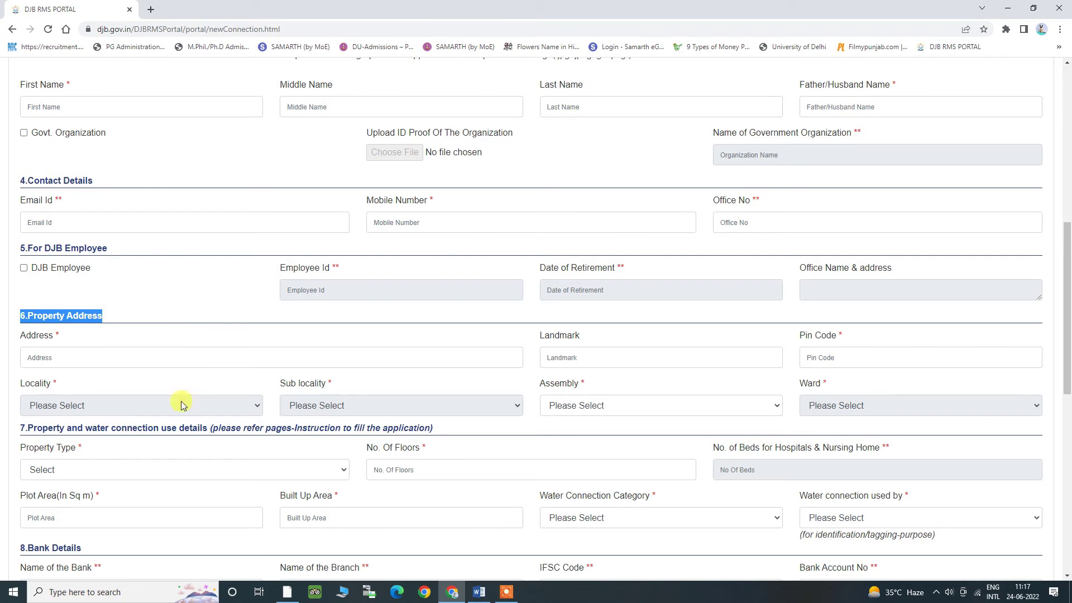
left_click_drag(29, 426, 246, 429)
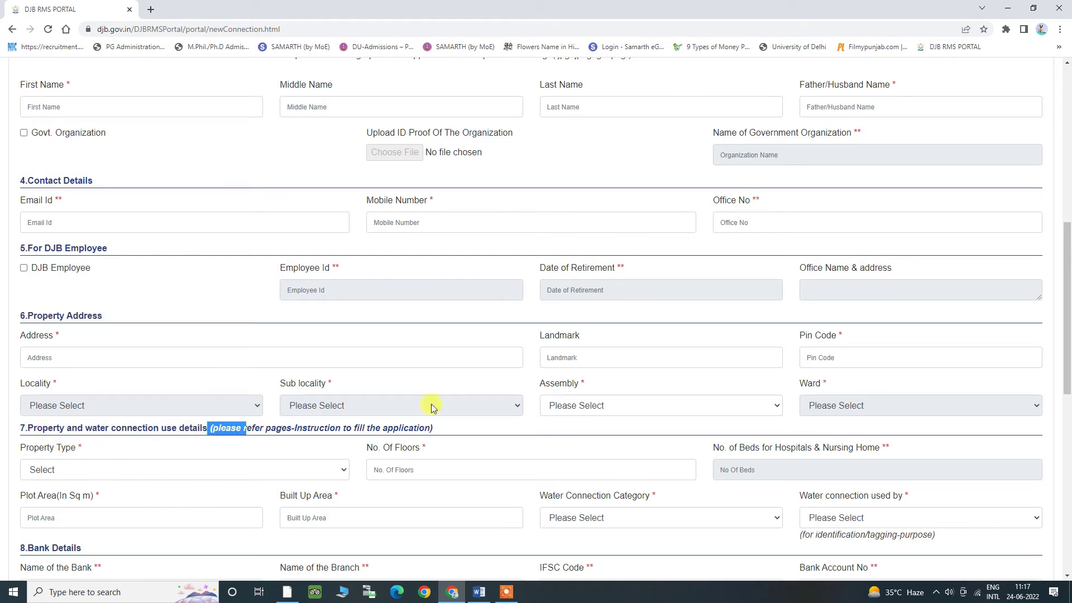
left_click_drag(1067, 285, 1068, 348)
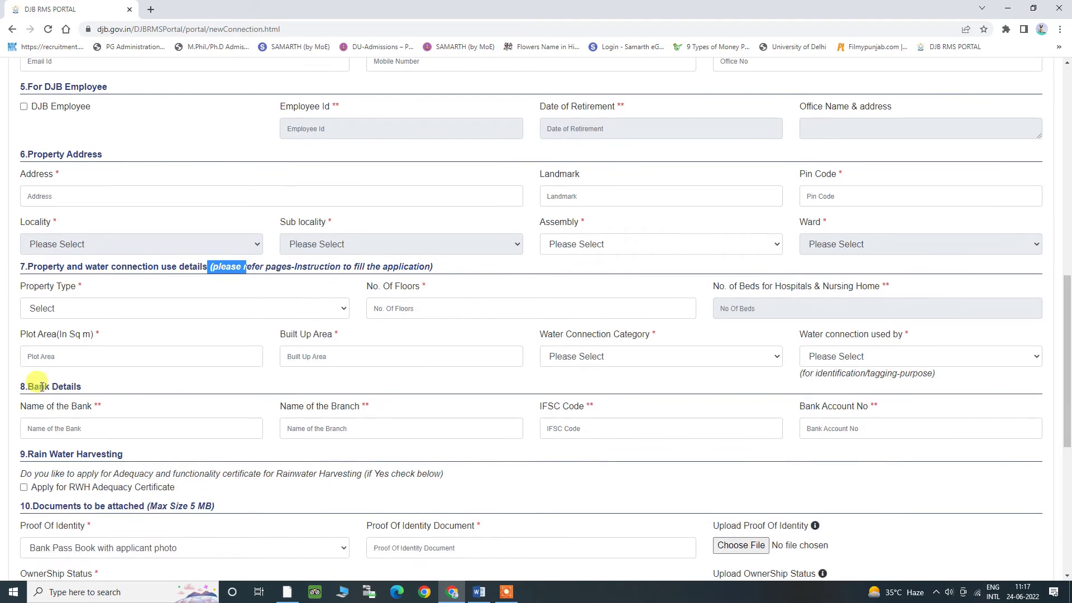
left_click_drag(42, 387, 176, 386)
left_click_drag(49, 454, 156, 457)
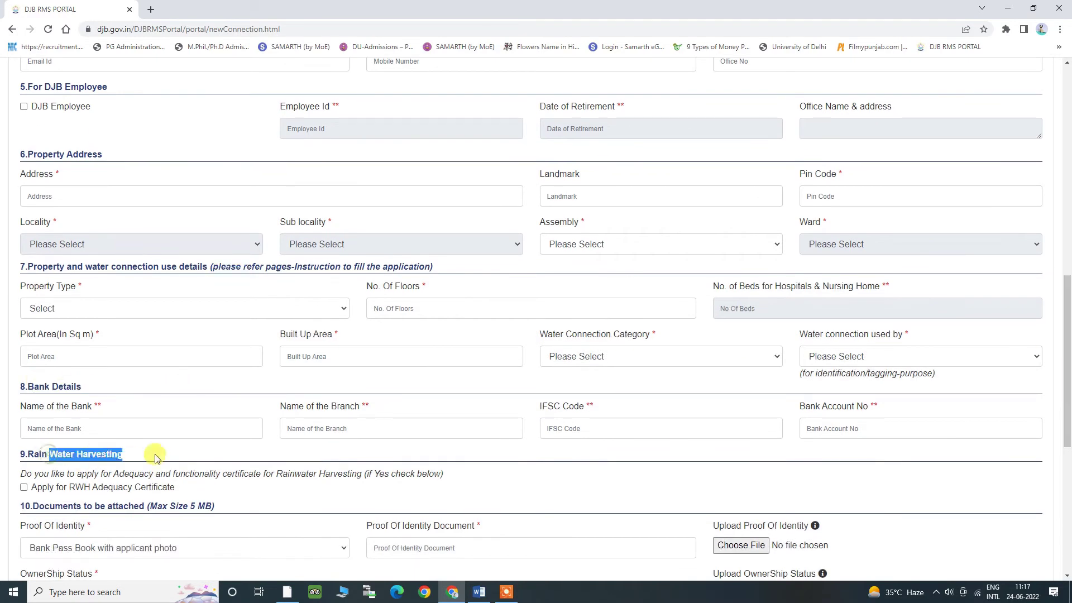
left_click(118, 454)
triple_click(126, 457)
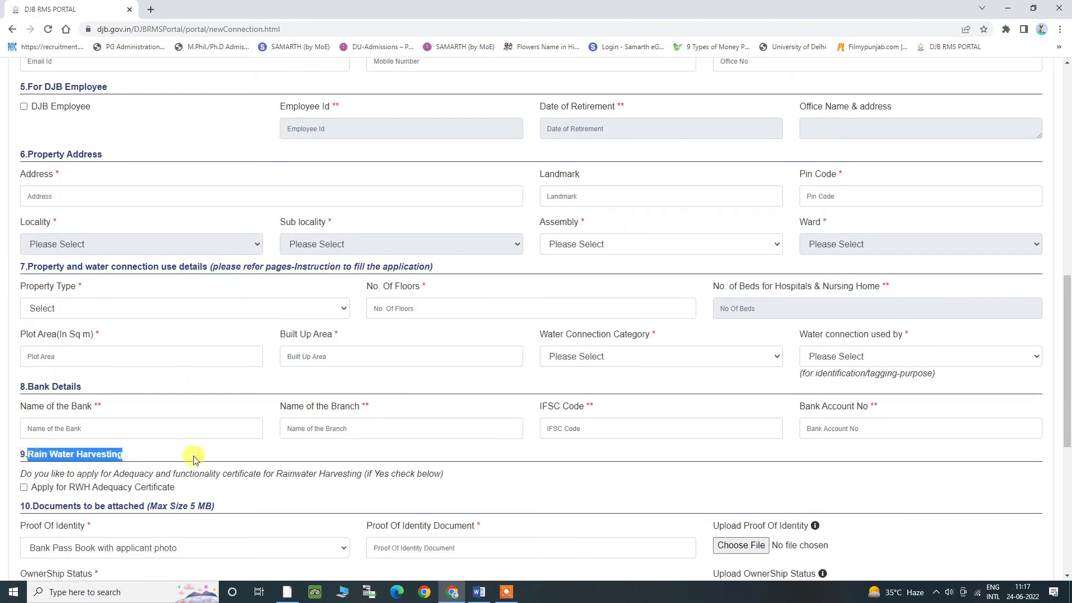
left_click(173, 447)
left_click_drag(1068, 359, 1067, 407)
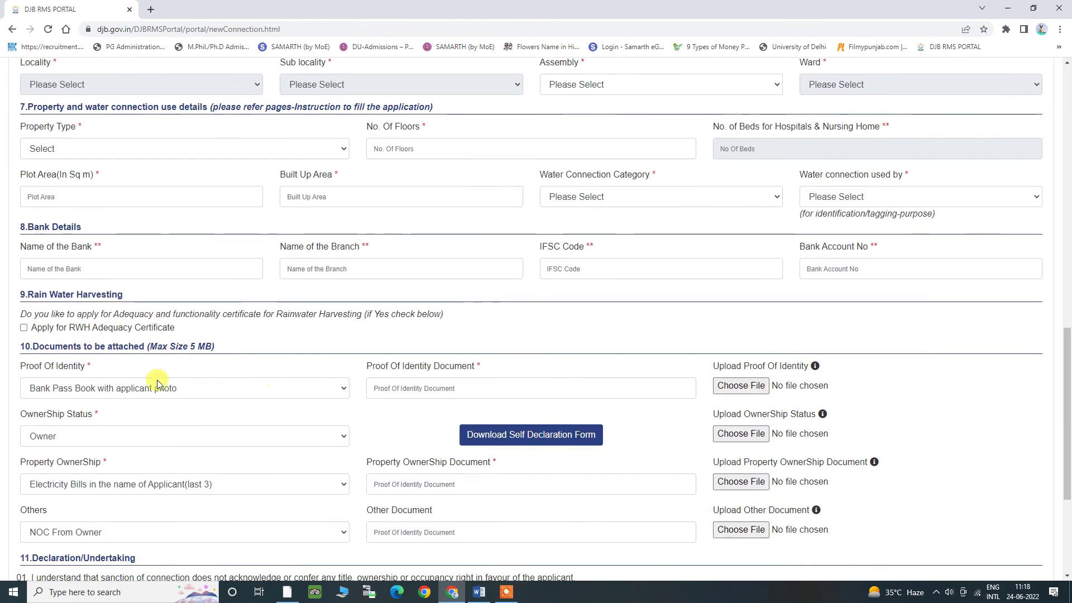
- Check the documents section's Proof Of Identity and OwnerShip Status lists, leaving both unchanged
left_click_drag(55, 346, 215, 347)
left_click(206, 344)
left_click(213, 347)
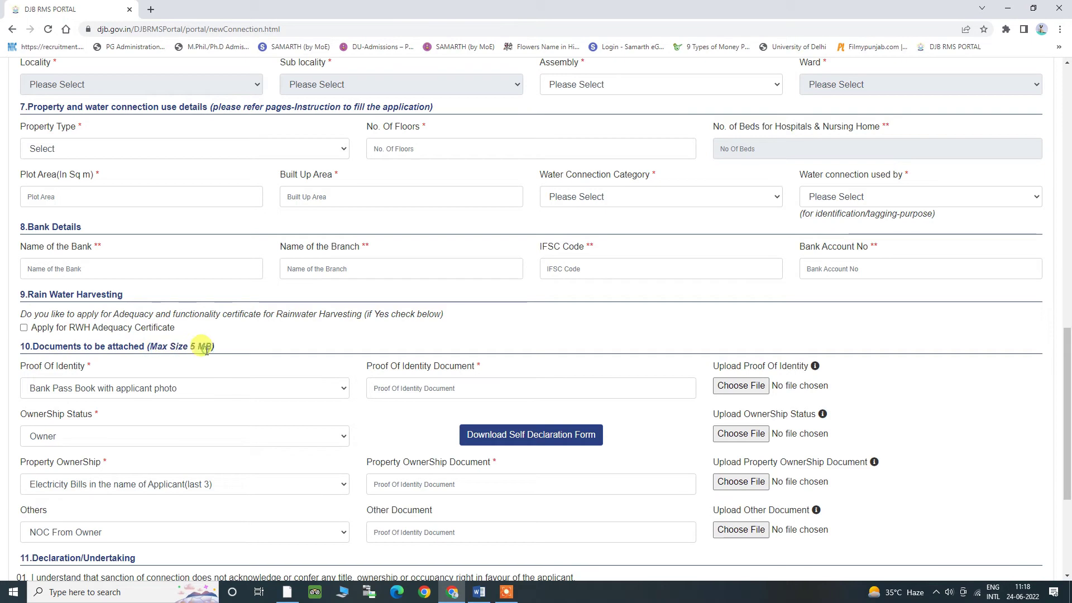
left_click_drag(29, 347, 172, 346)
left_click(172, 347)
left_click(87, 393)
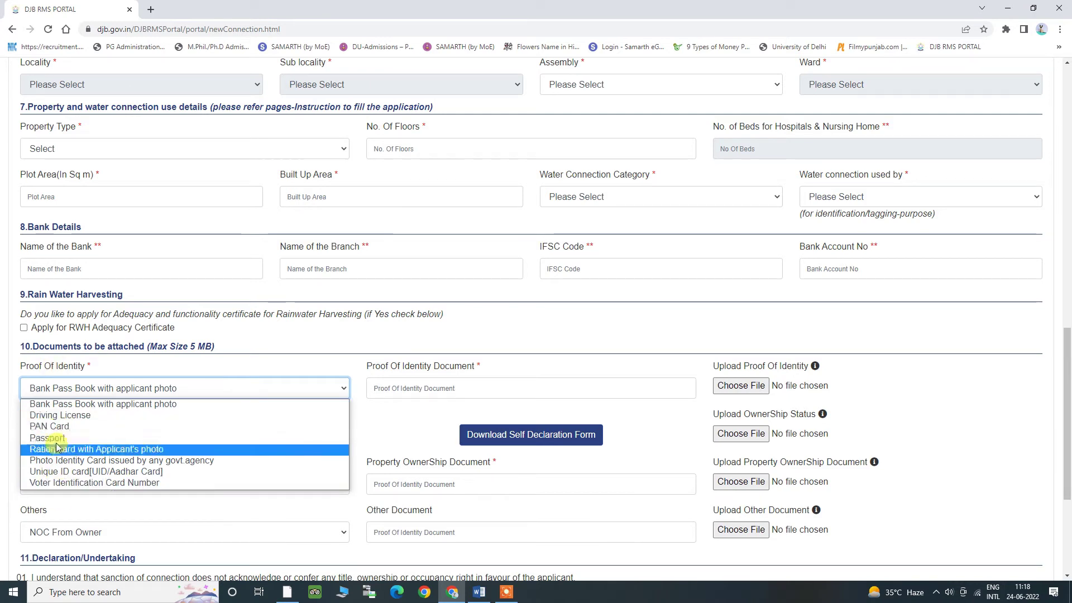
left_click(247, 343)
left_click(126, 436)
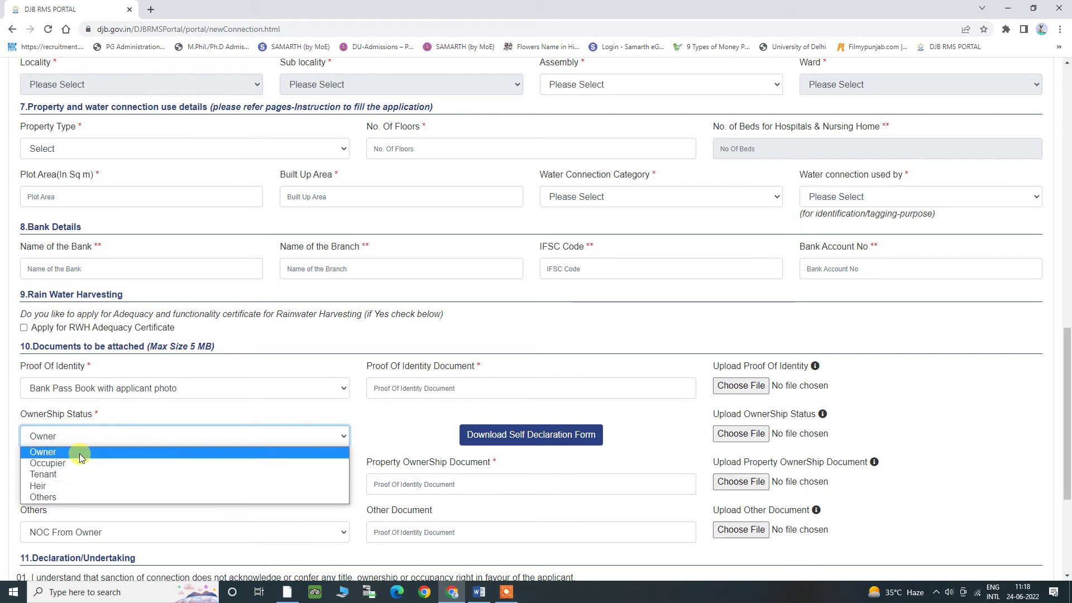
left_click(492, 391)
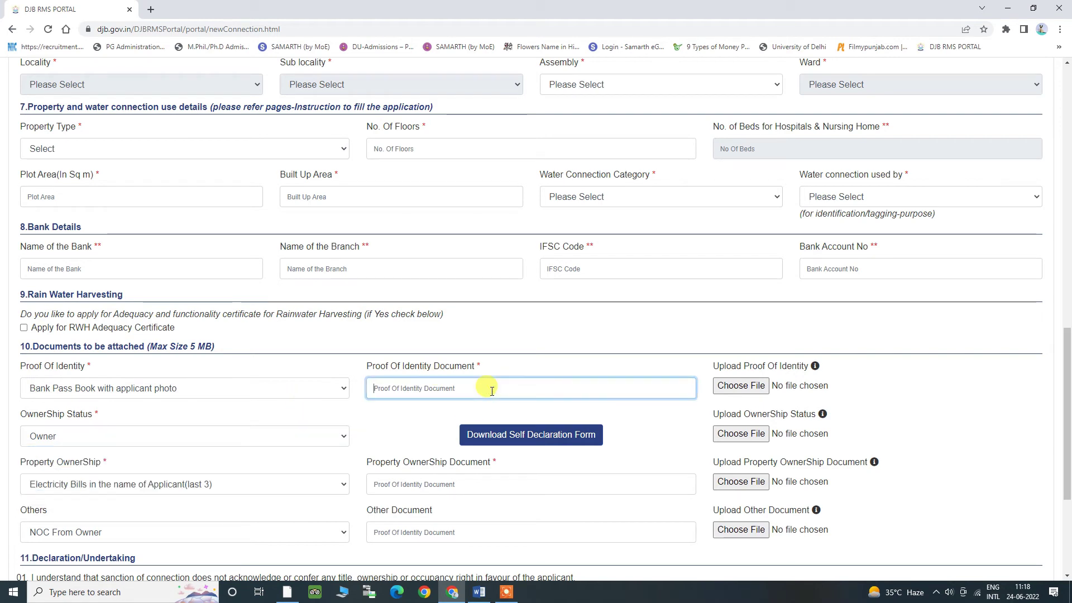
- Download the Self Declaration Form (Annexure 'A') PDF from the bottom of the form
scroll(486, 385, "down", 2)
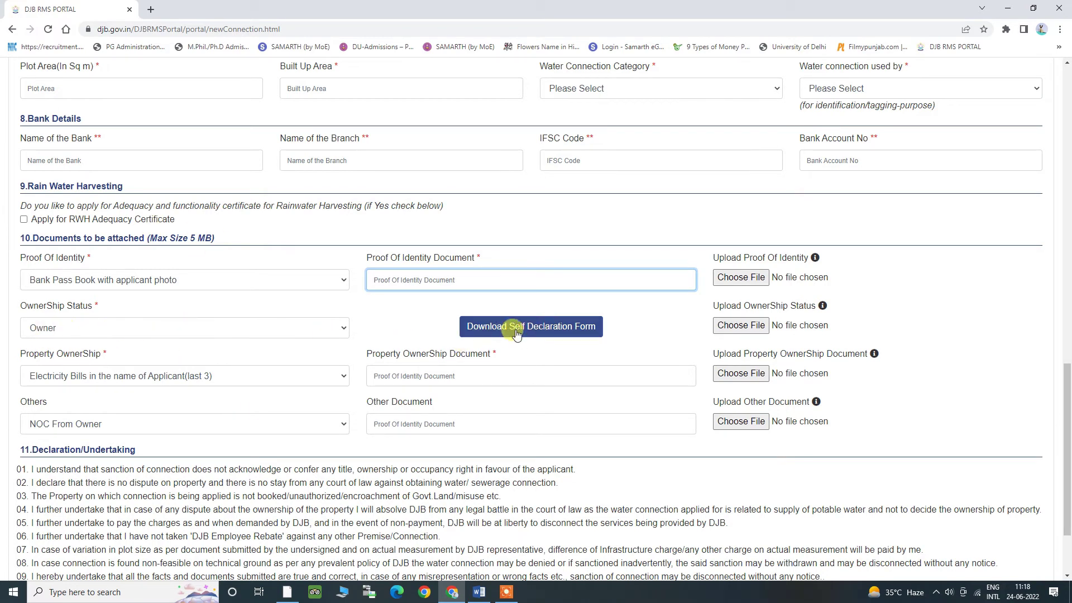
scroll(517, 333, "down", 2)
left_click(528, 222)
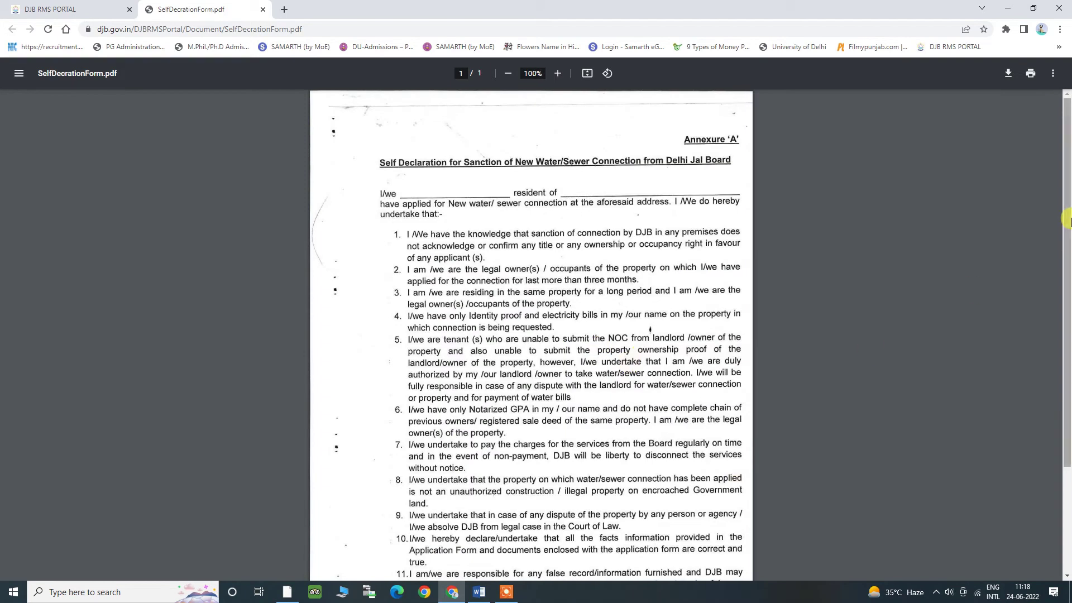
- Close the self declaration PDF tab and pick a file for the OwnerShip Status upload
scroll(1068, 224, "down", 3)
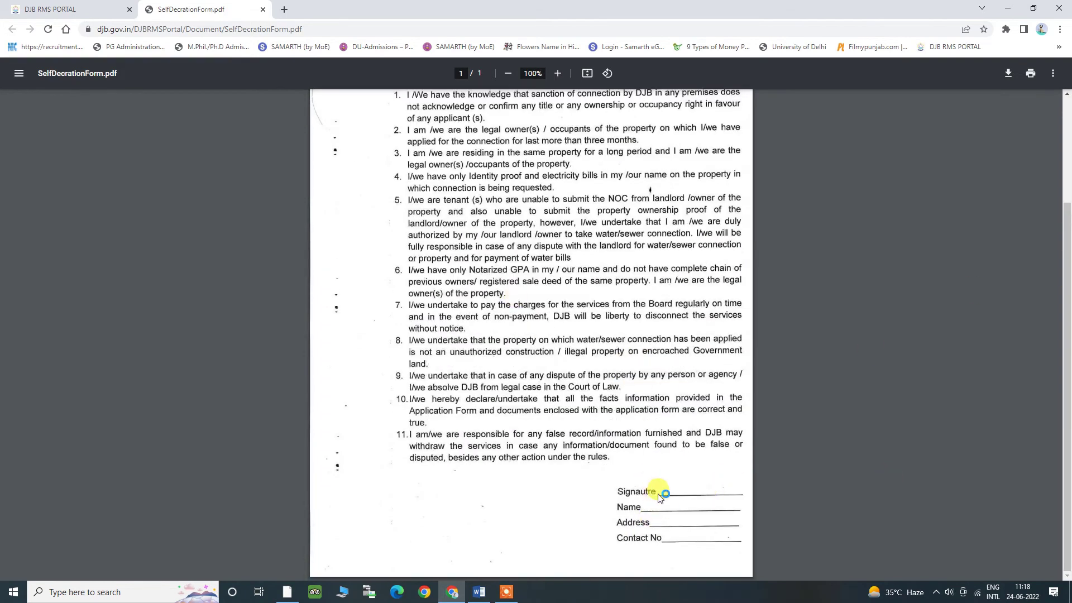
key("ctrl+w")
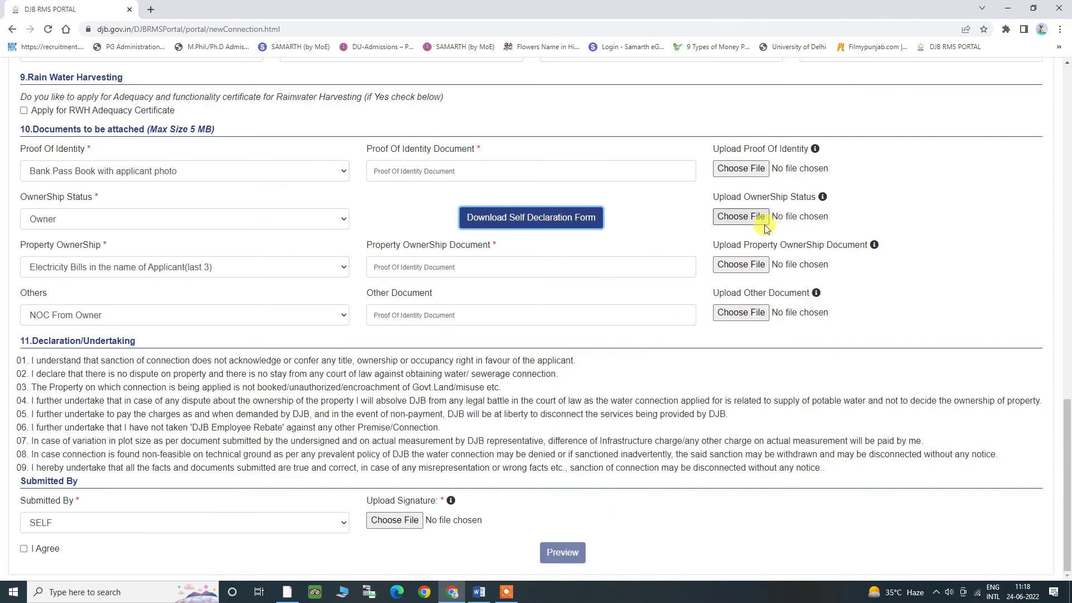
left_click(752, 217)
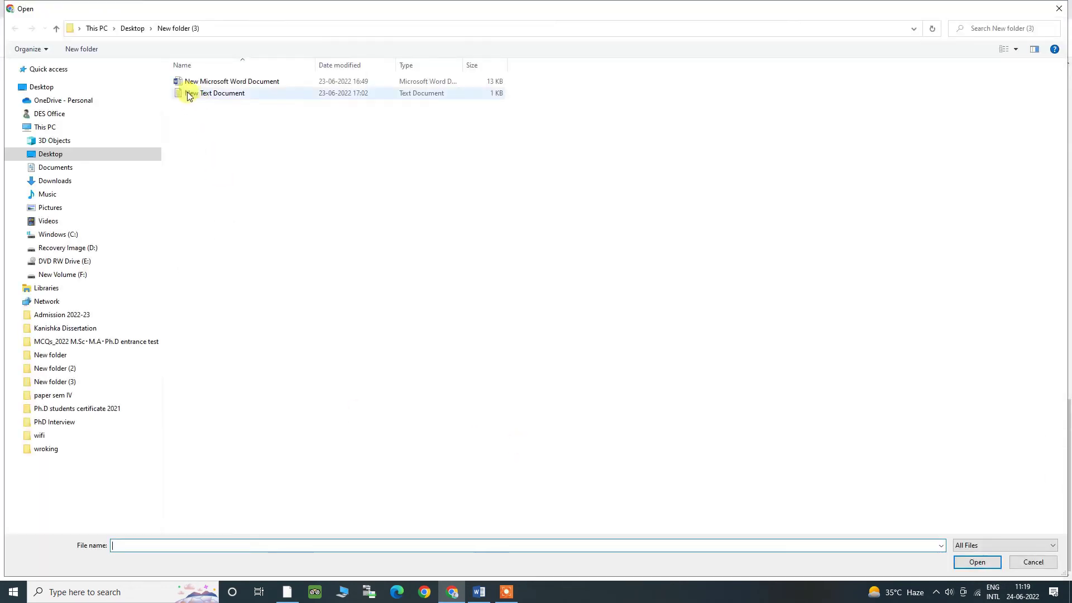
- Select New Text Document in the Open dialog, then close the dialog without attaching it
left_click(188, 93)
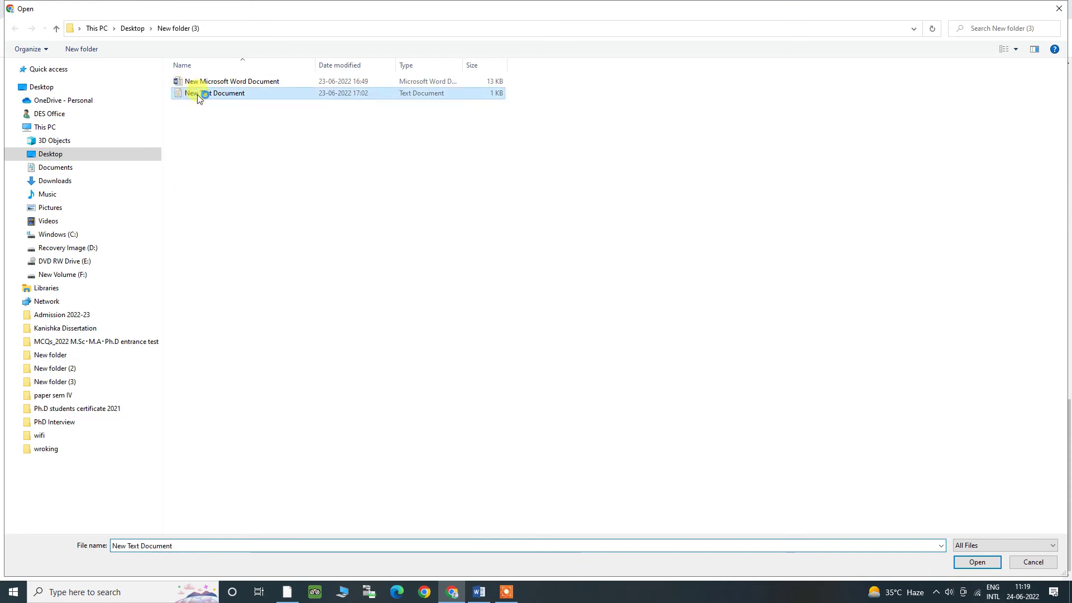
right_click(197, 98)
left_click(536, 172)
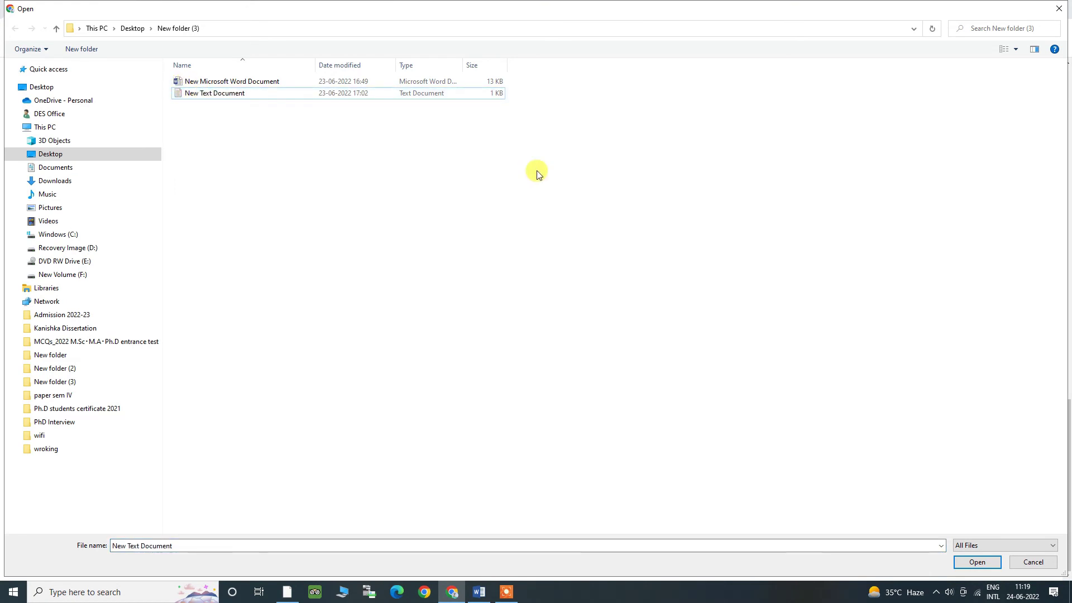
left_click(1059, 9)
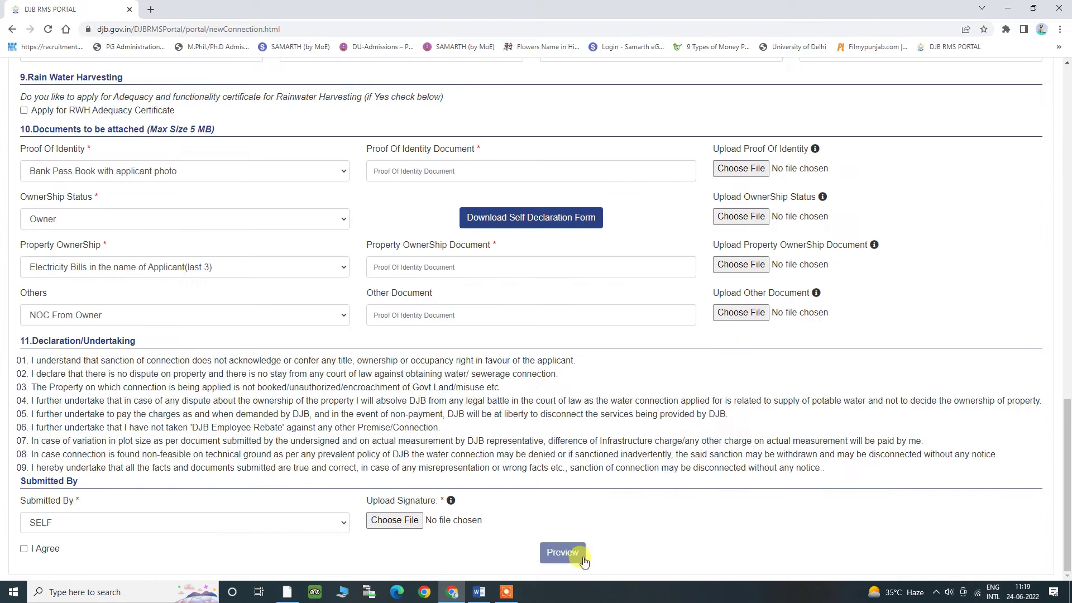
- Check the Others document list, keeping NOC From Owner selected
left_click(506, 593)
left_click(718, 571)
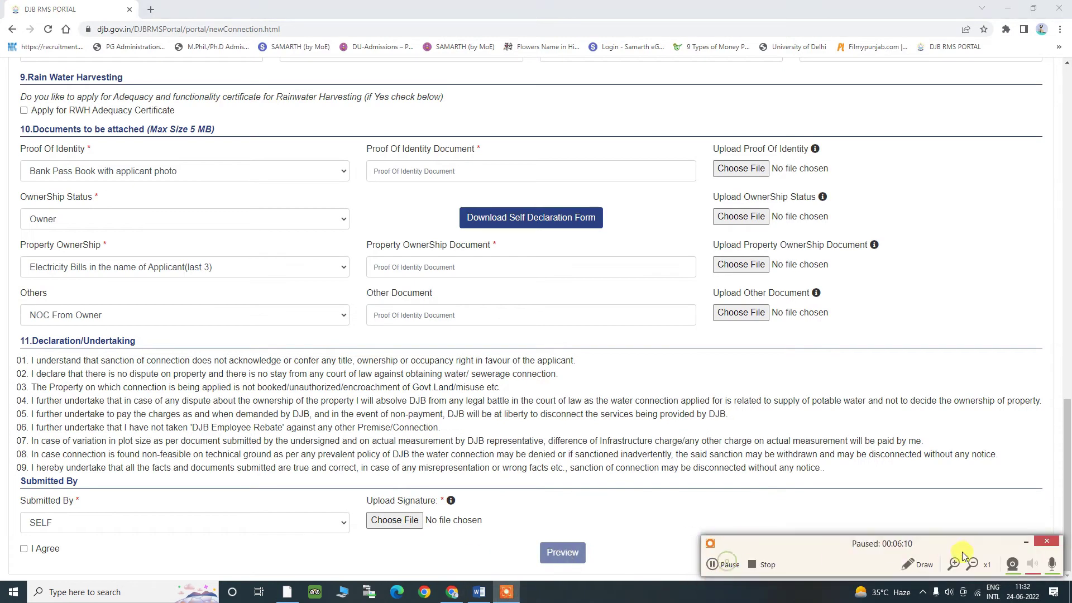
left_click(1022, 541)
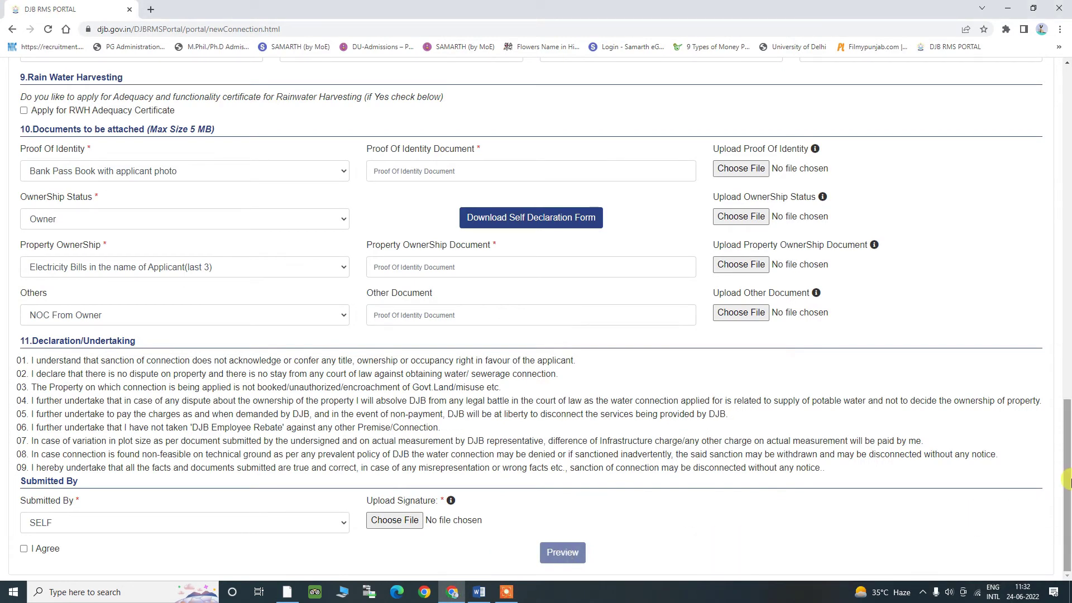
left_click_drag(1068, 480, 1068, 433)
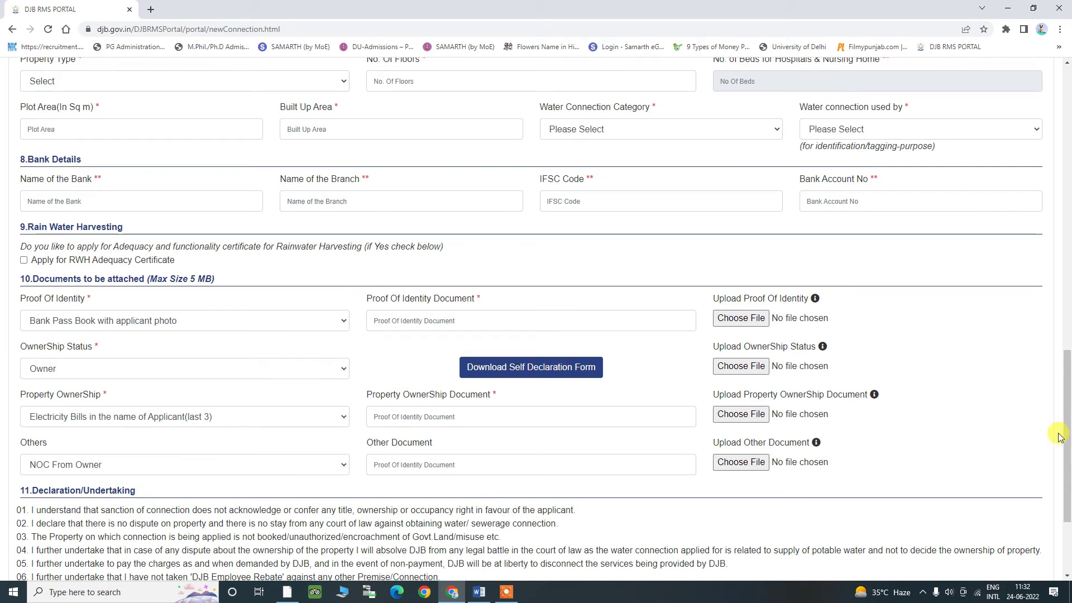
left_click(195, 471)
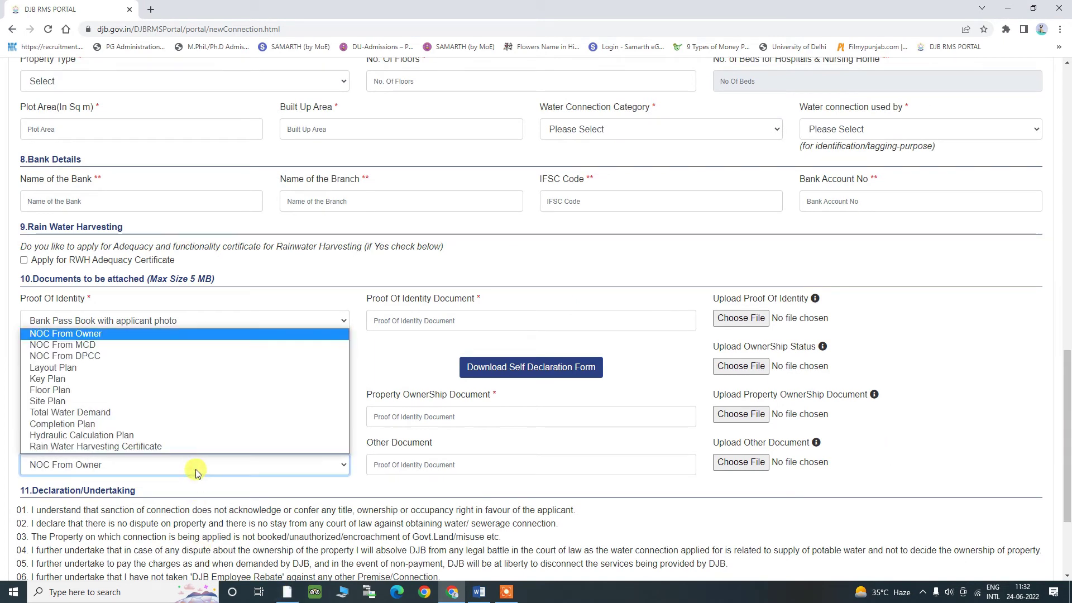
left_click(196, 471)
left_click(195, 471)
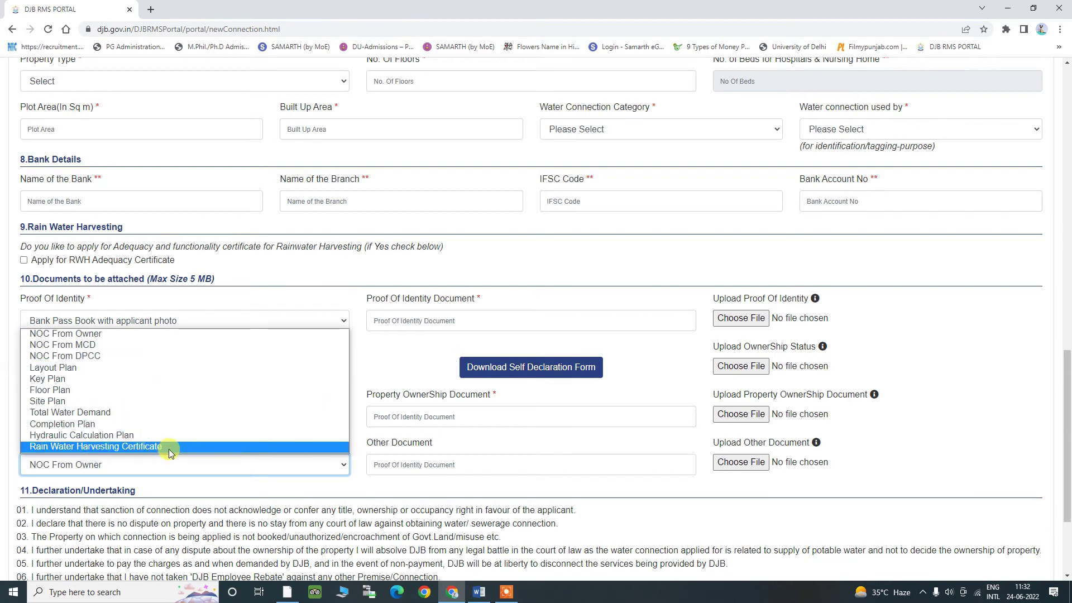
key("Tab")
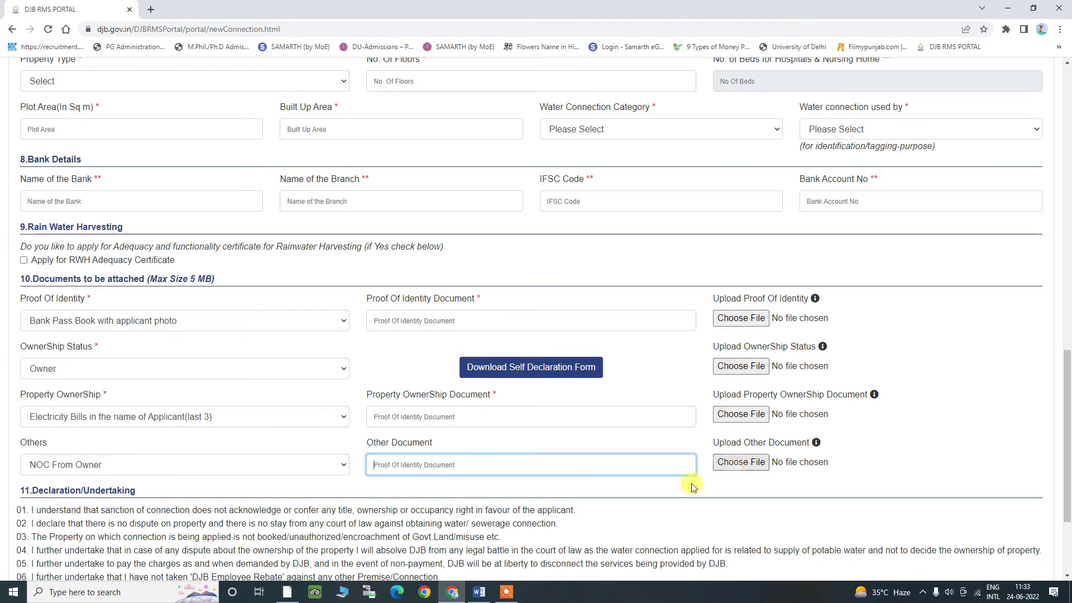
- Tick the I Agree declaration and preview the new connection application
scroll(192, 503, "down", 3)
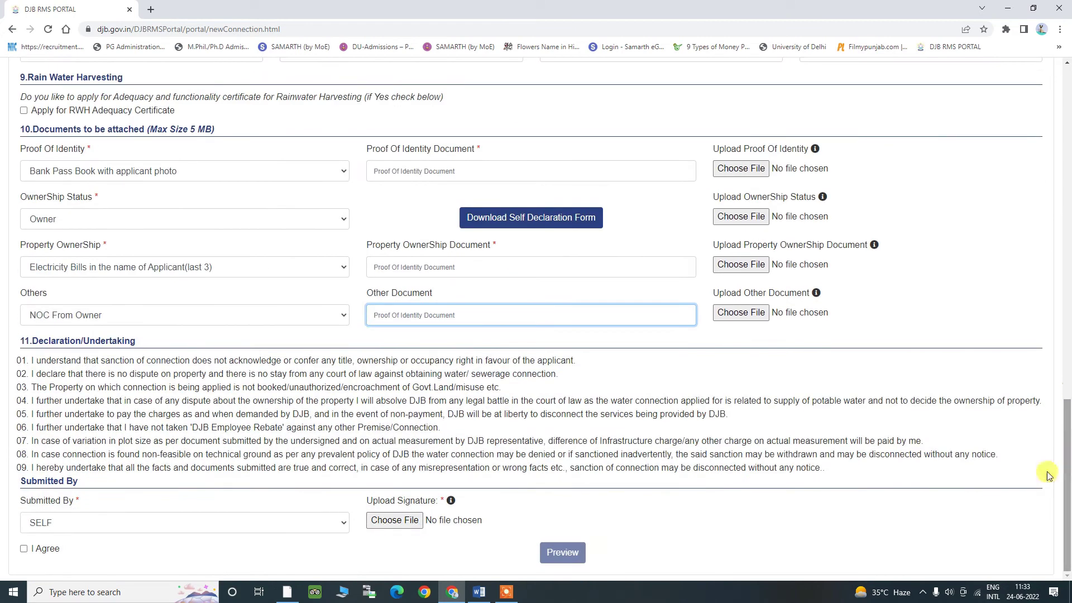
left_click(23, 548)
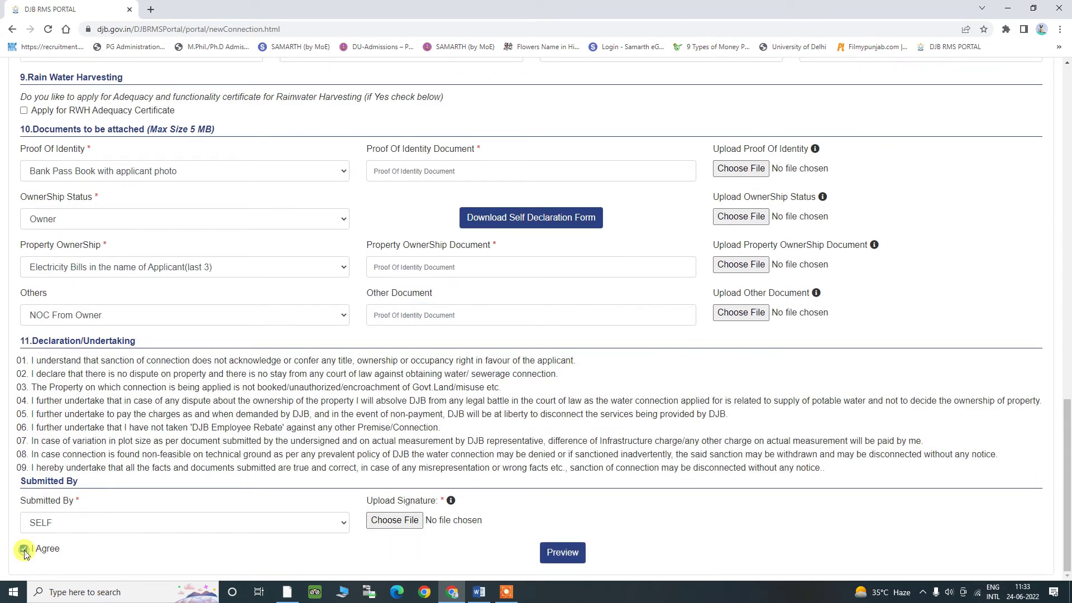
left_click(557, 558)
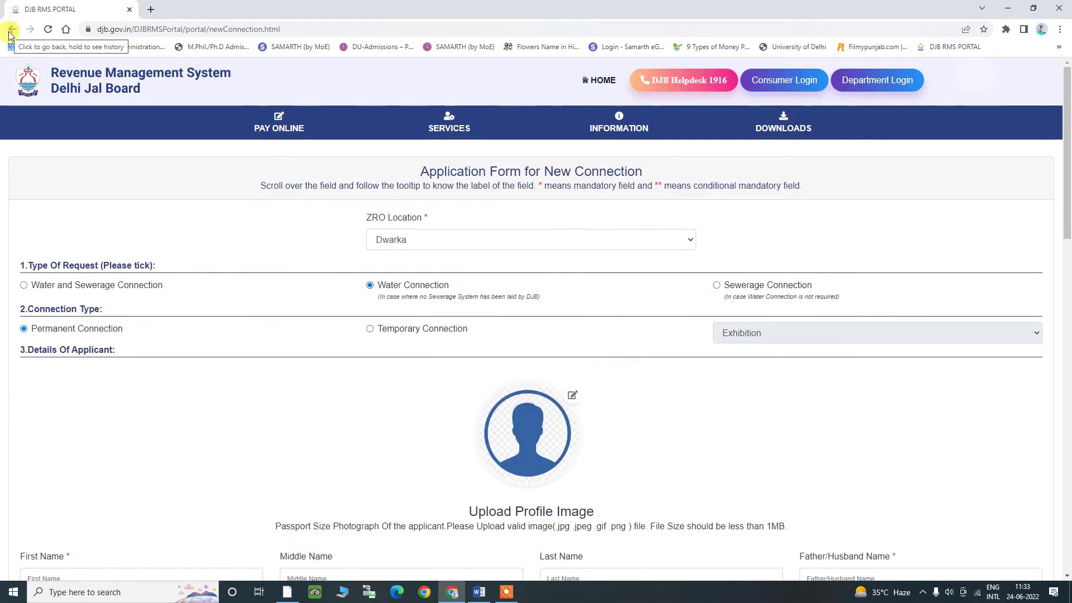
- Retry Preview, then return to the portal home page with the browser Back button
left_click(558, 558)
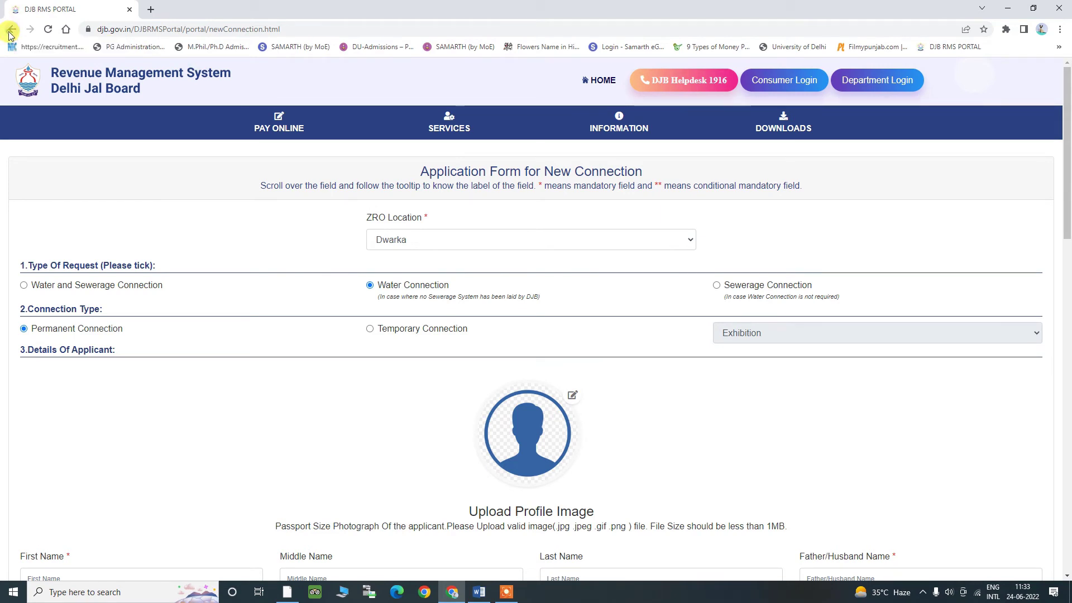
left_click(11, 31)
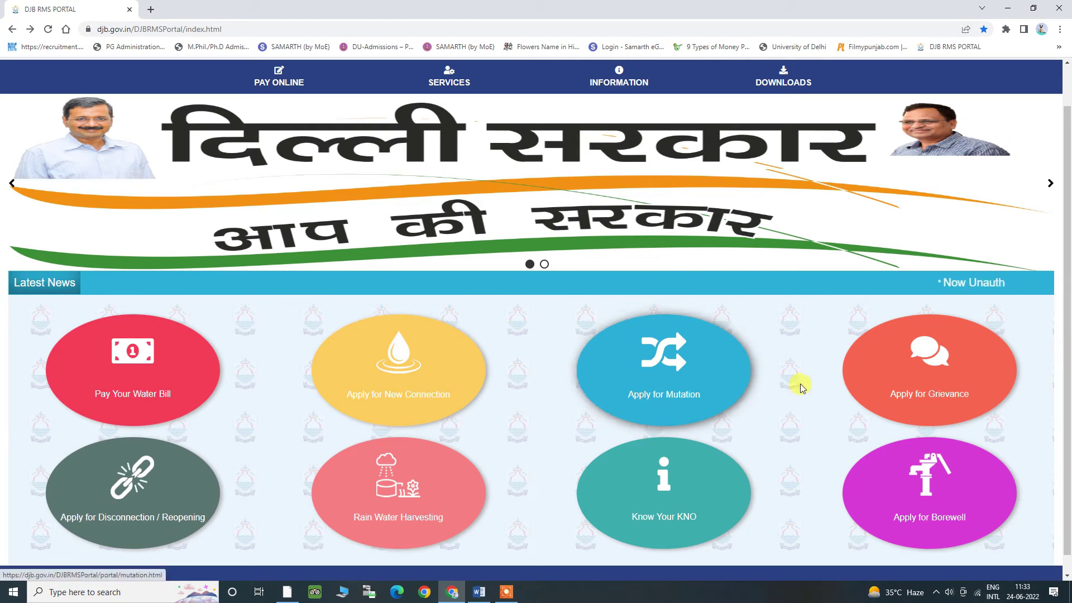
- Open the Mutation Application Form and scroll down to its bank details and Documents sections
left_click(675, 385)
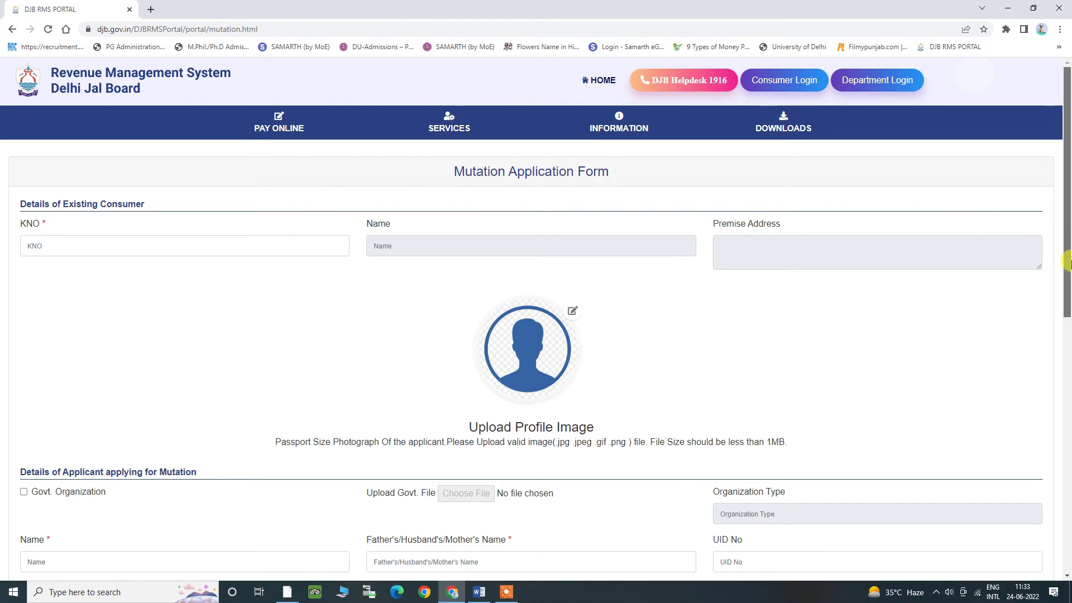
scroll(1067, 288, "down", 1)
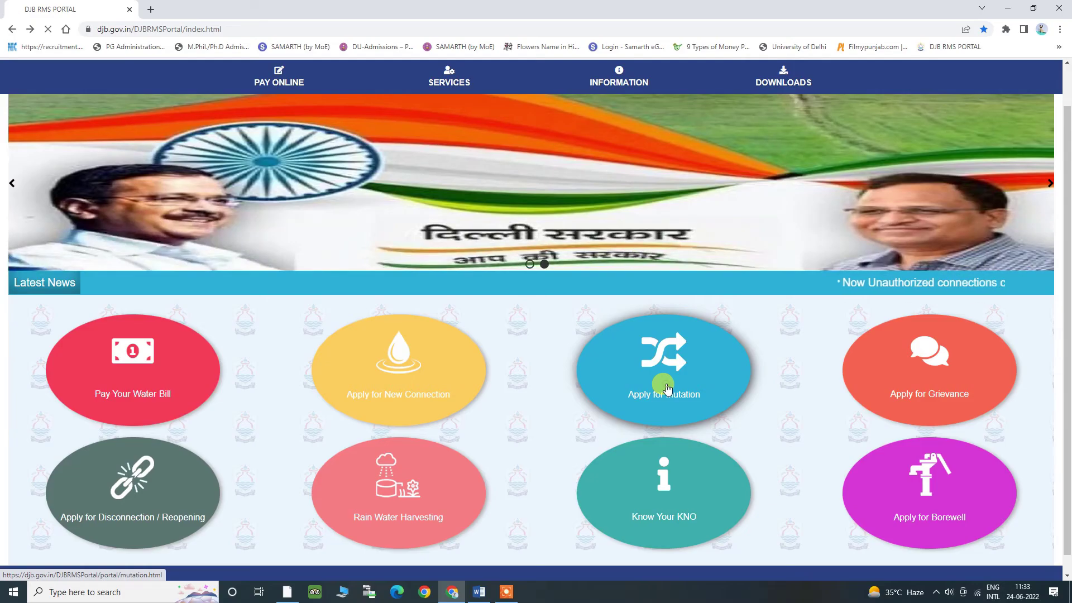
left_click(668, 380)
left_click_drag(1063, 259, 1067, 526)
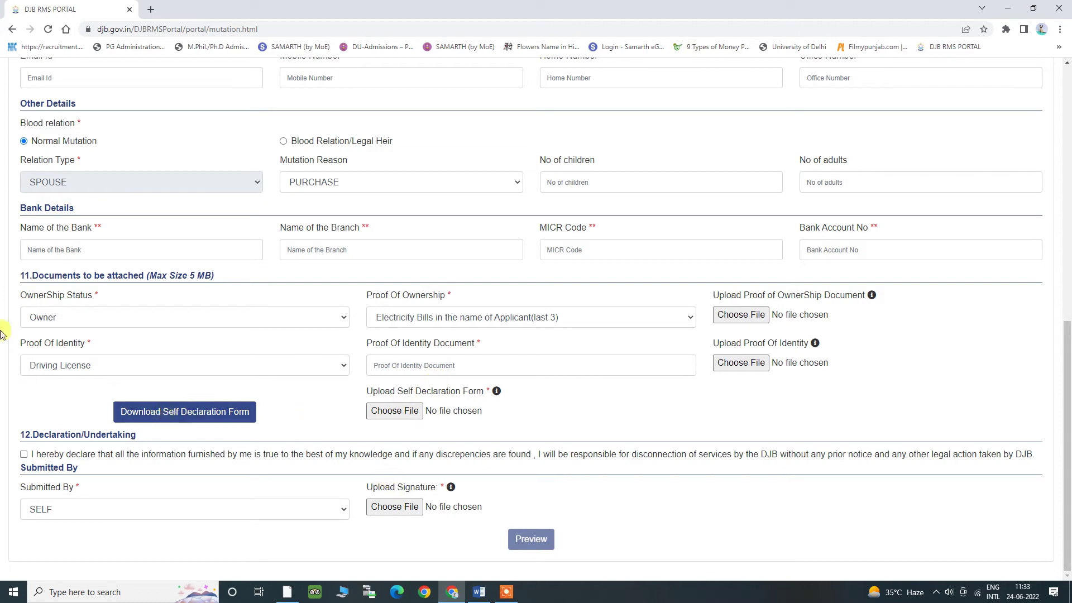
- Keep OwnerShip Status as Owner, choose Driving License as proof of identity, and download MutSelfDecrationForm.pdf
left_click(161, 319)
left_click(161, 320)
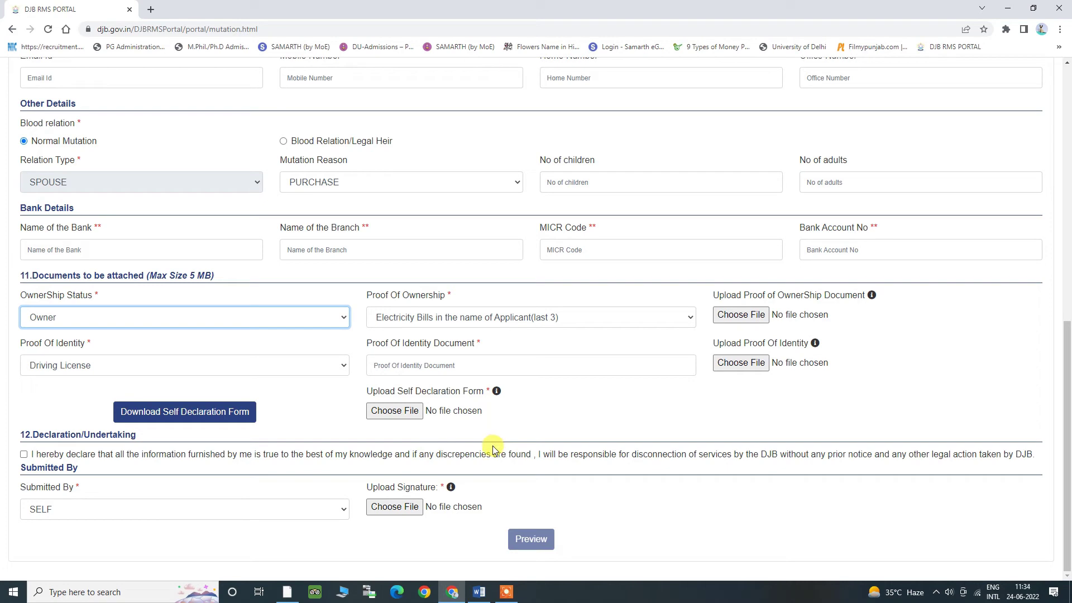
left_click(280, 367)
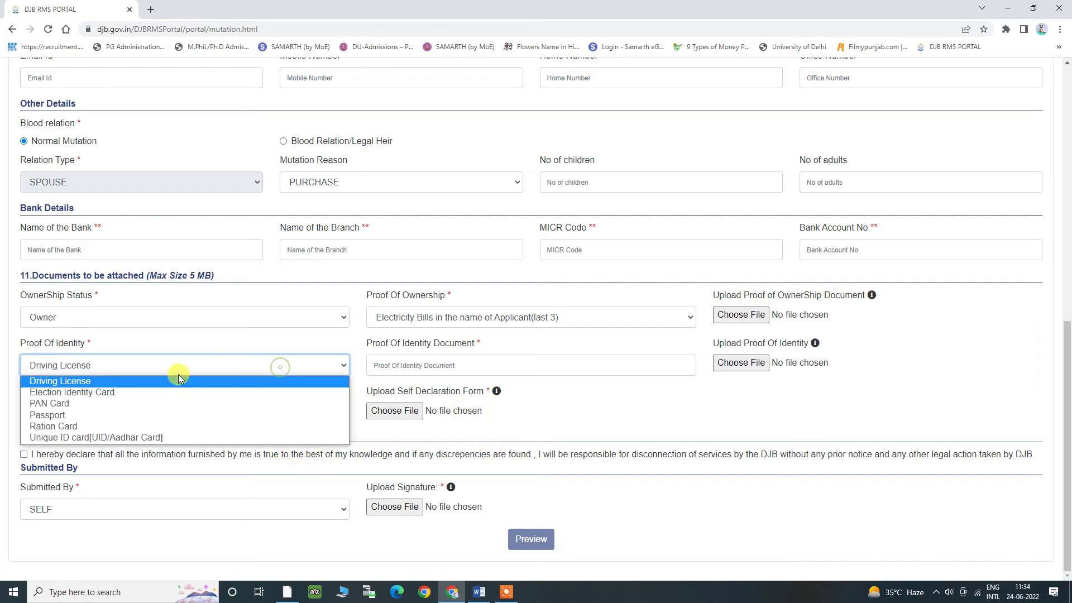
left_click(72, 386)
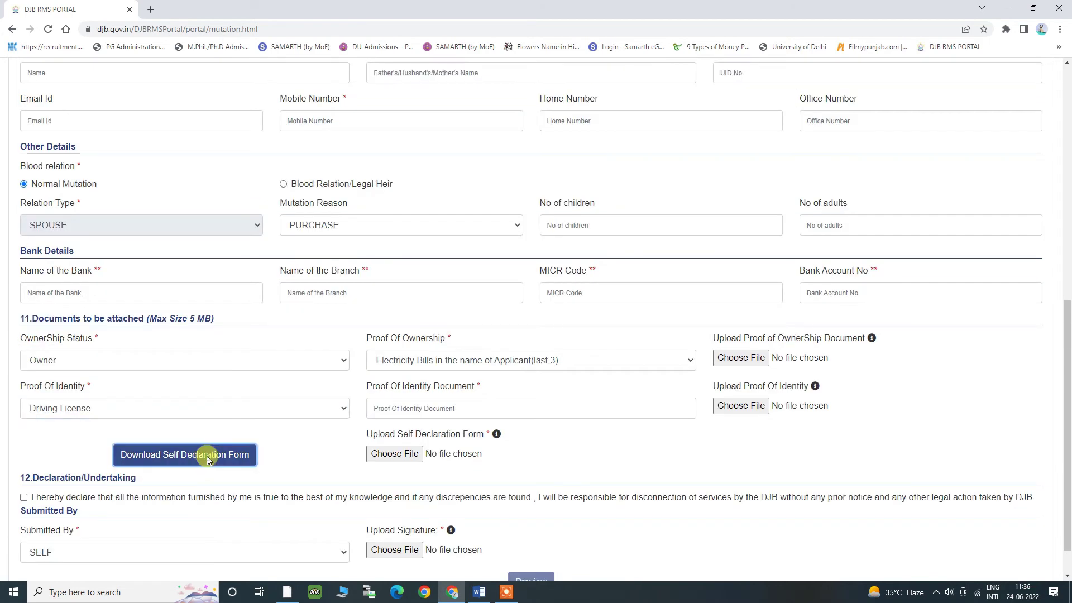
left_click(210, 412)
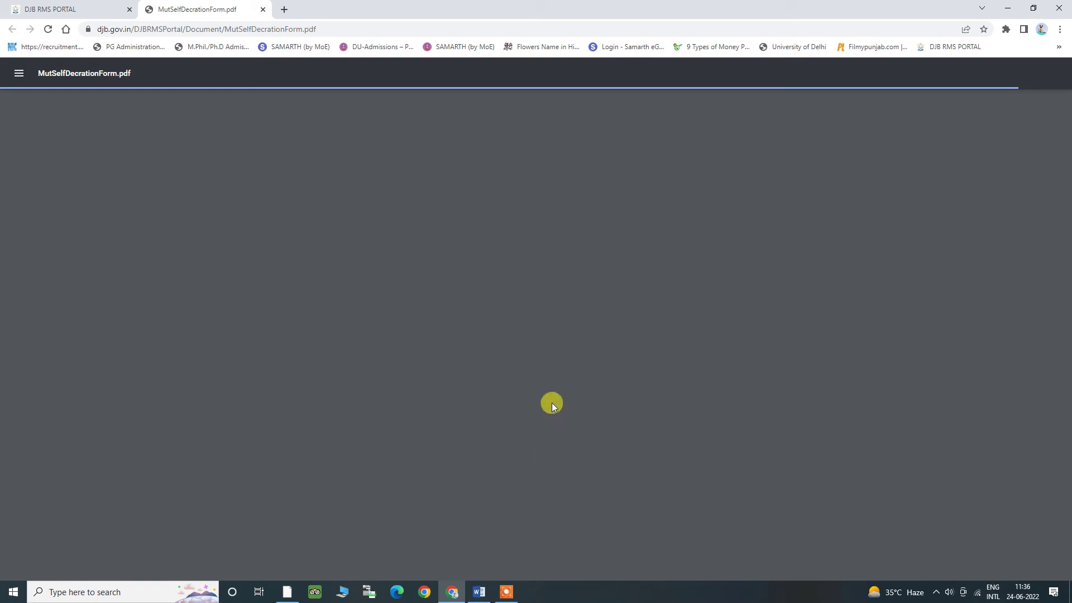
- Read the mutation self-declaration PDF down to its Signature/Name/Address fields, then close it
left_click(96, 7)
left_click(196, 7)
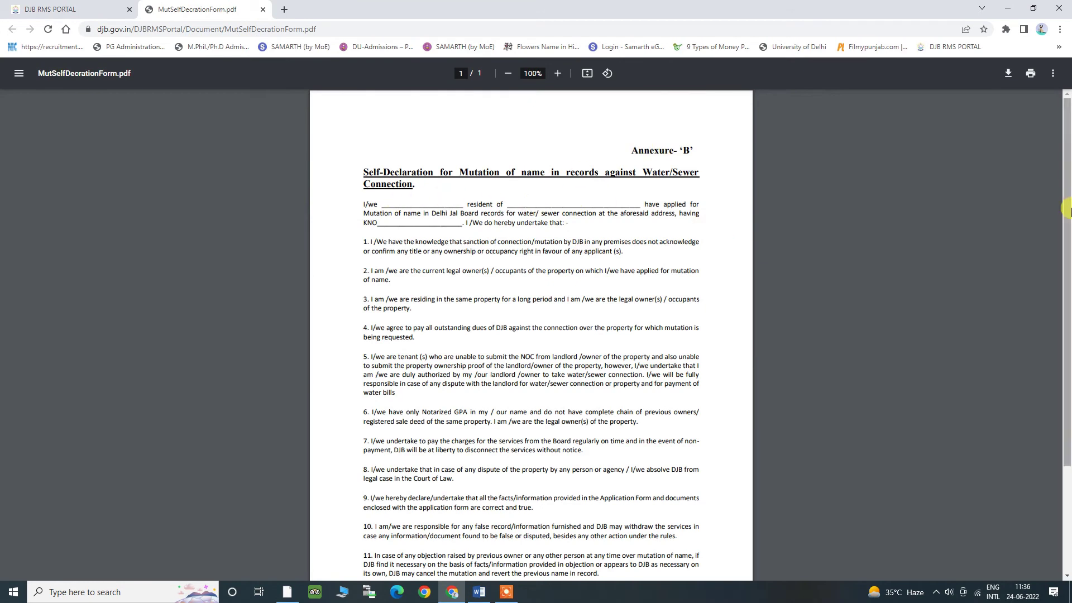
left_click_drag(1068, 251, 1068, 341)
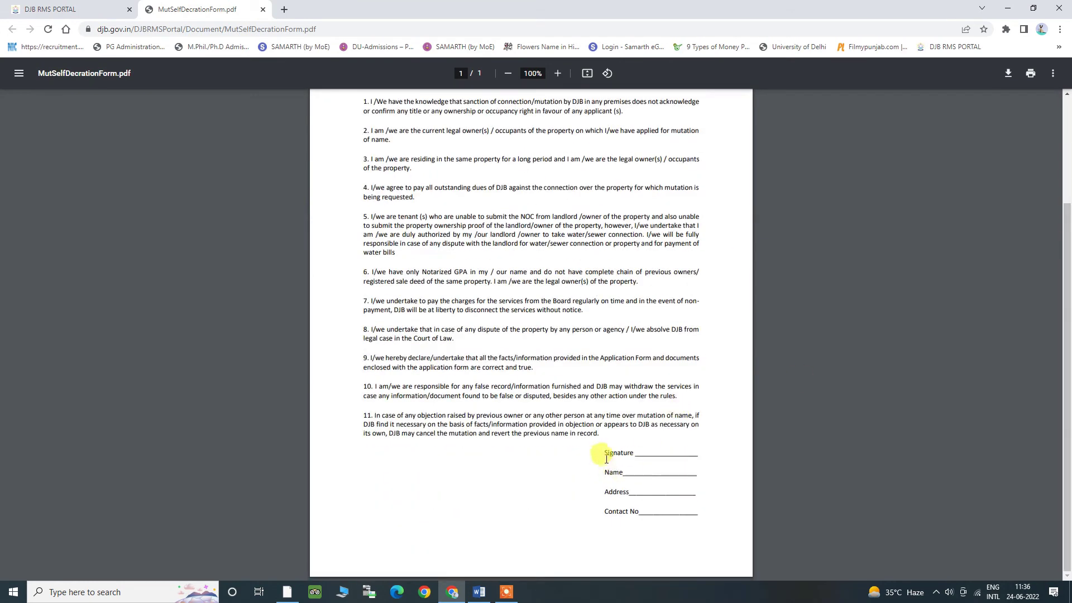
left_click(262, 9)
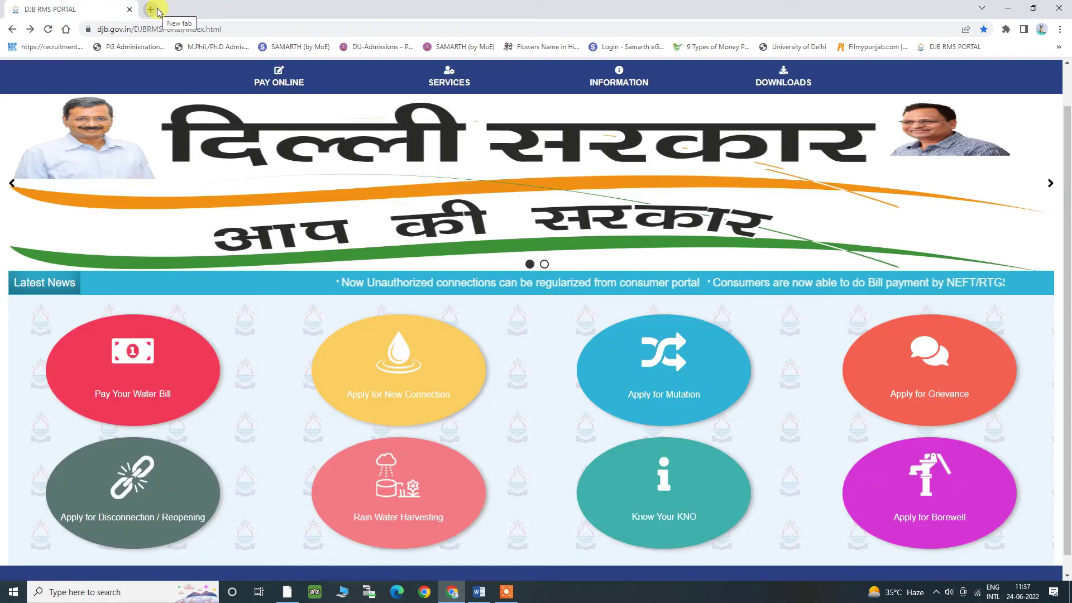
left_click(152, 9)
left_click(73, 9)
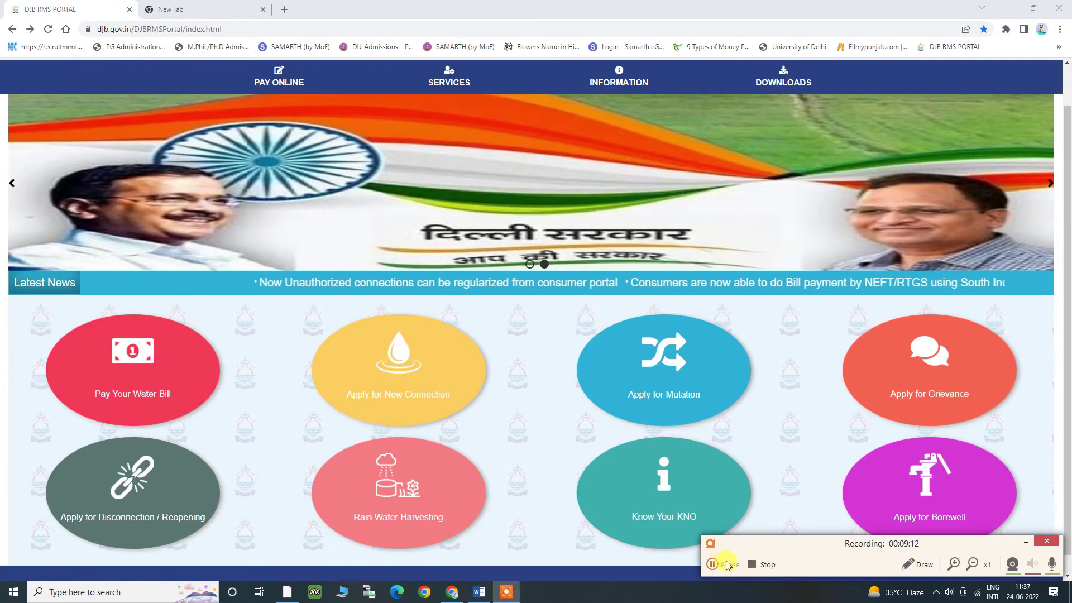
left_click(726, 565)
left_click(922, 387)
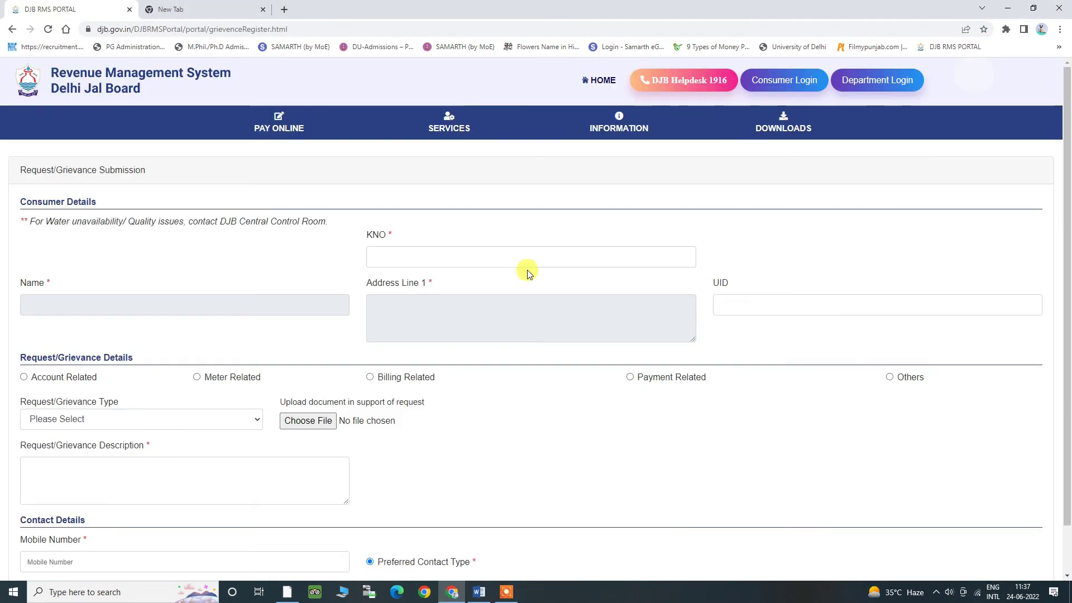
left_click_drag(1065, 249, 1068, 349)
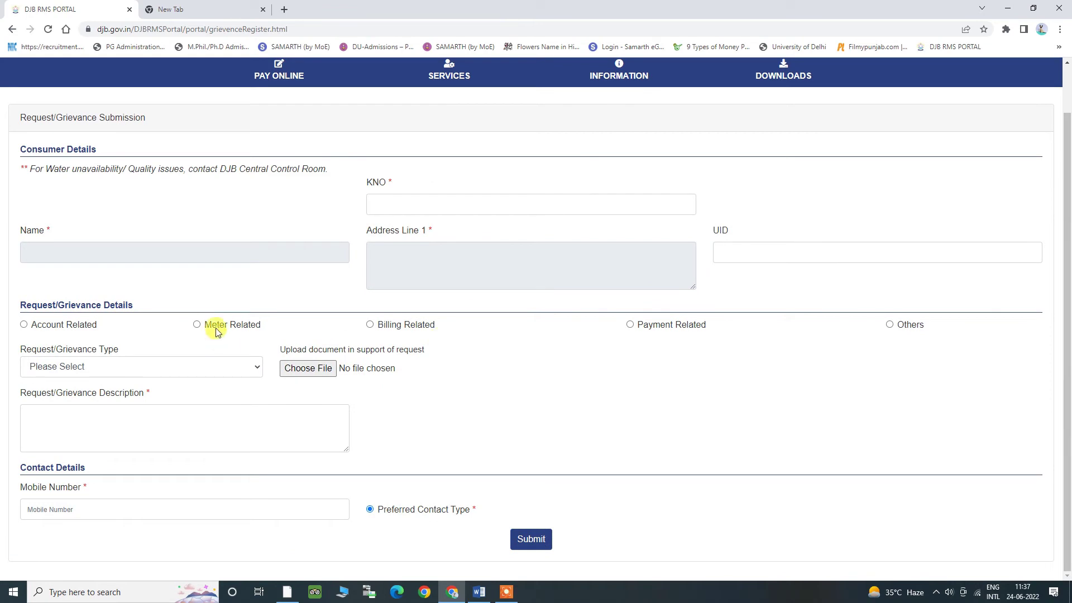
left_click(24, 325)
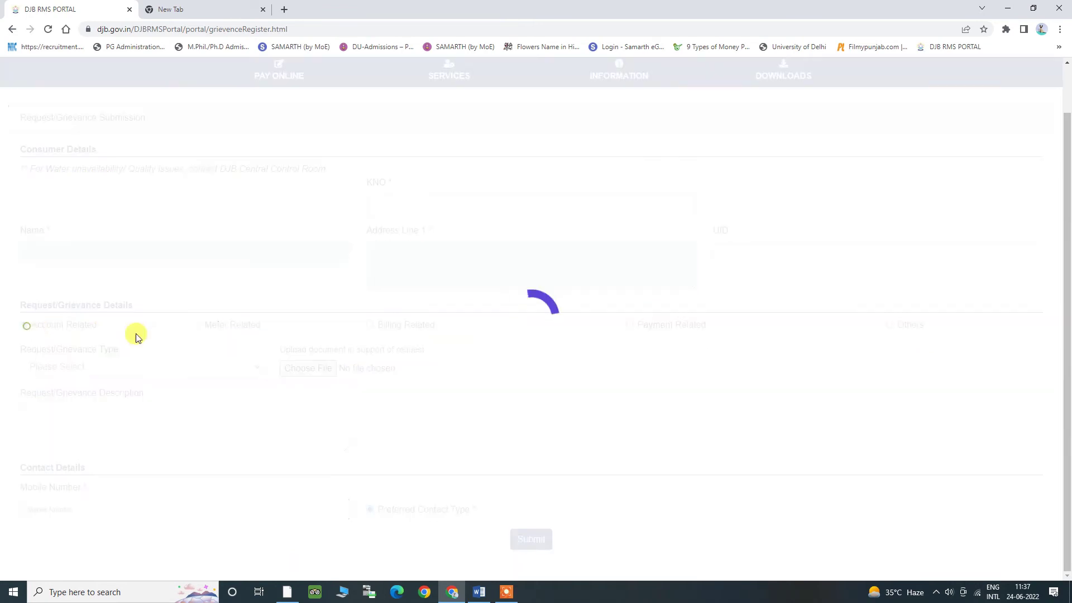
left_click(197, 326)
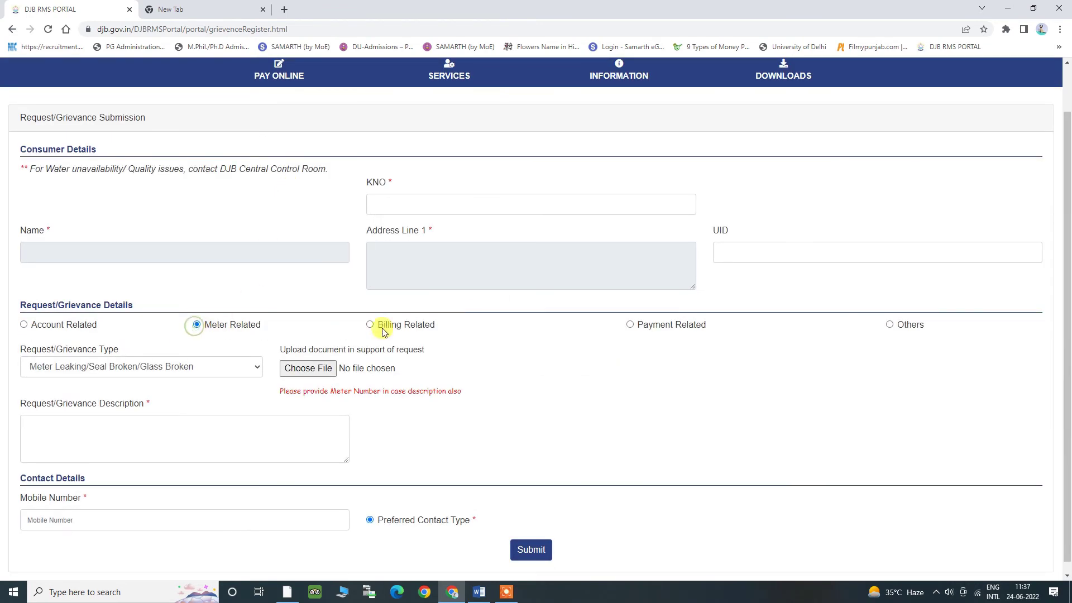
left_click(371, 325)
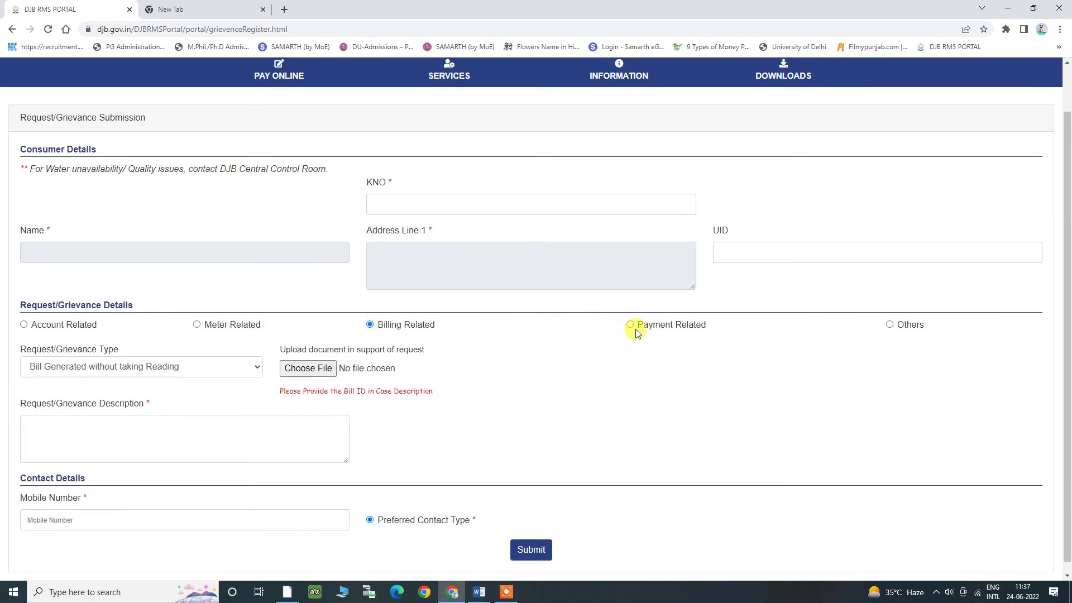
left_click(630, 325)
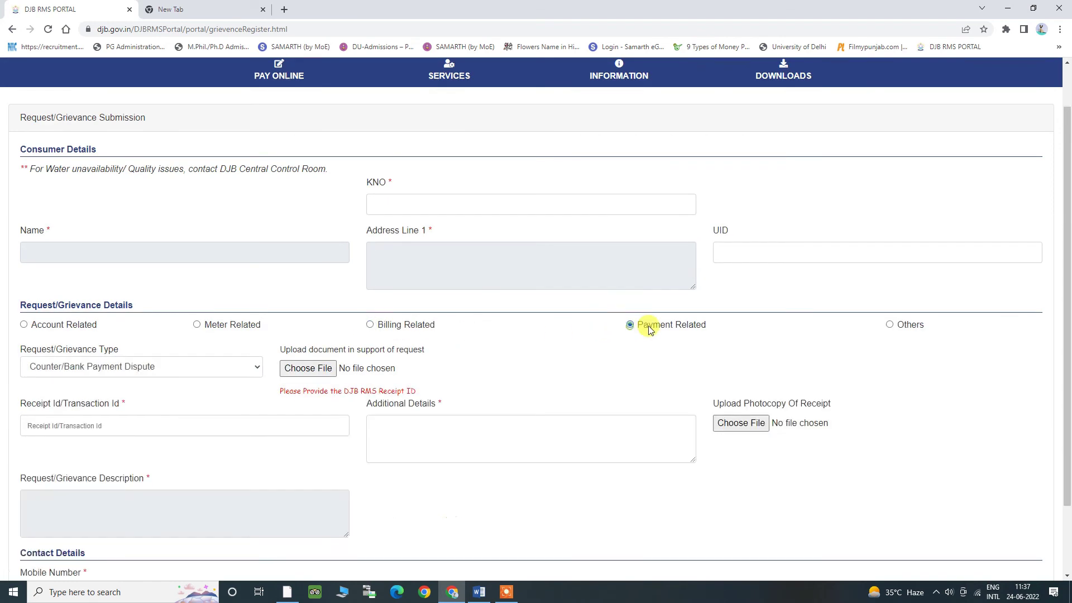
left_click(891, 325)
left_click(24, 325)
left_click(507, 592)
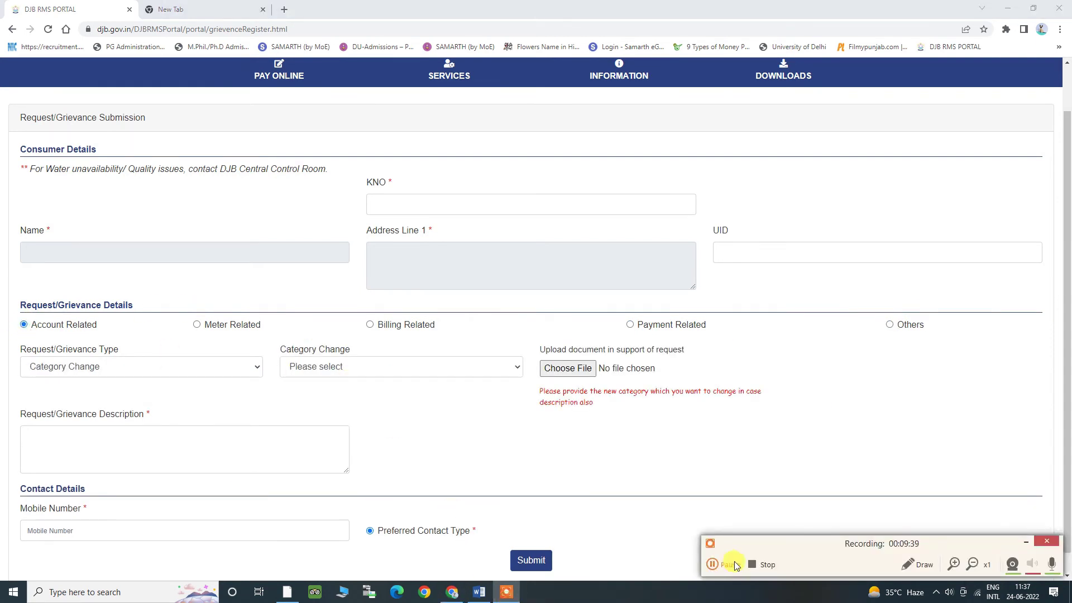
left_click(719, 567)
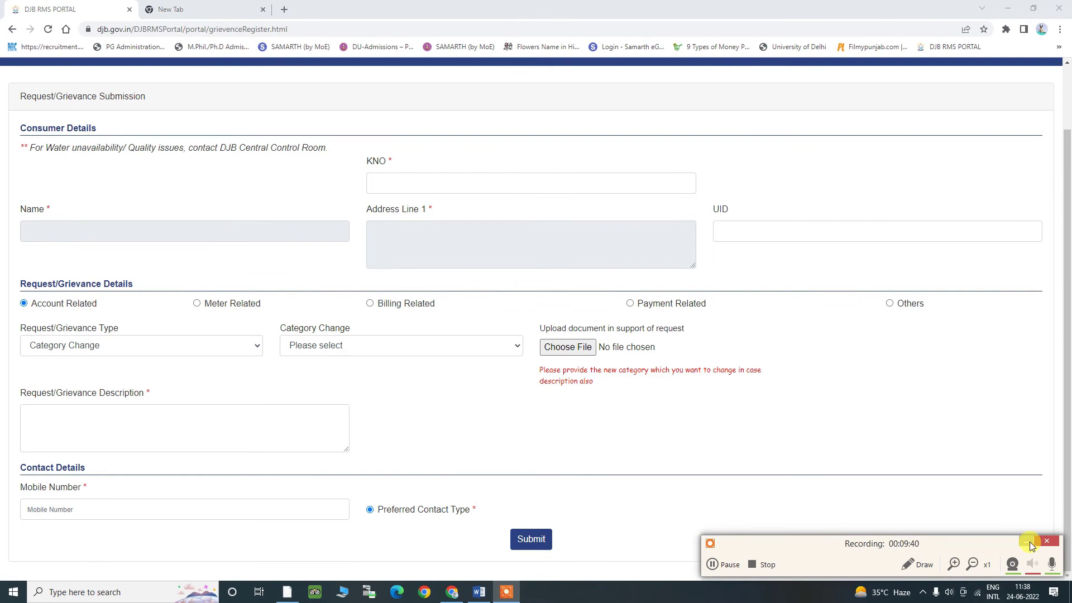
left_click(1027, 541)
left_click(426, 183)
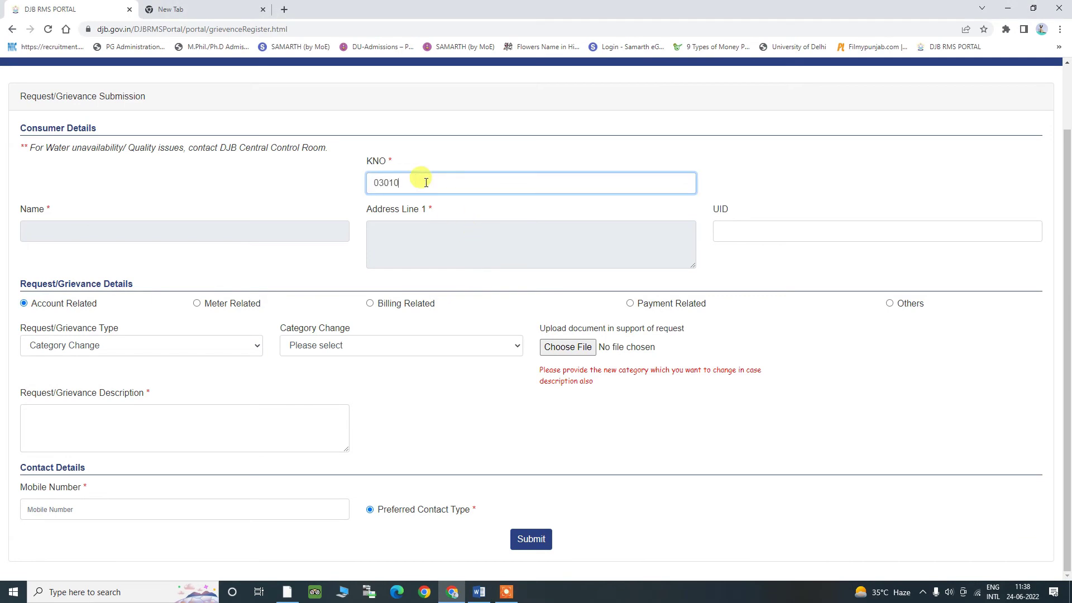
left_click(746, 153)
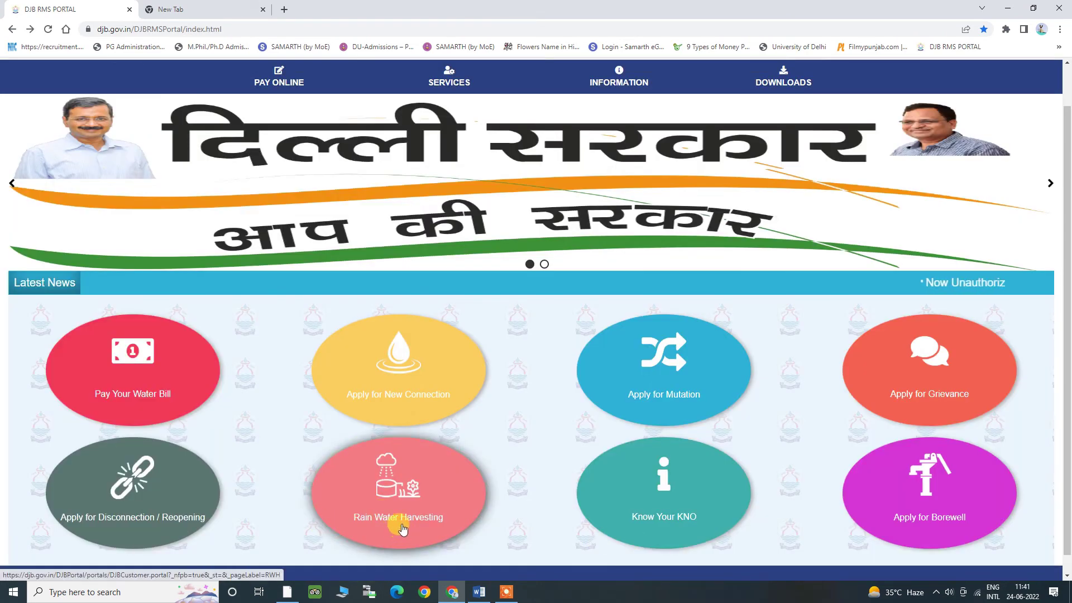
left_click(402, 529)
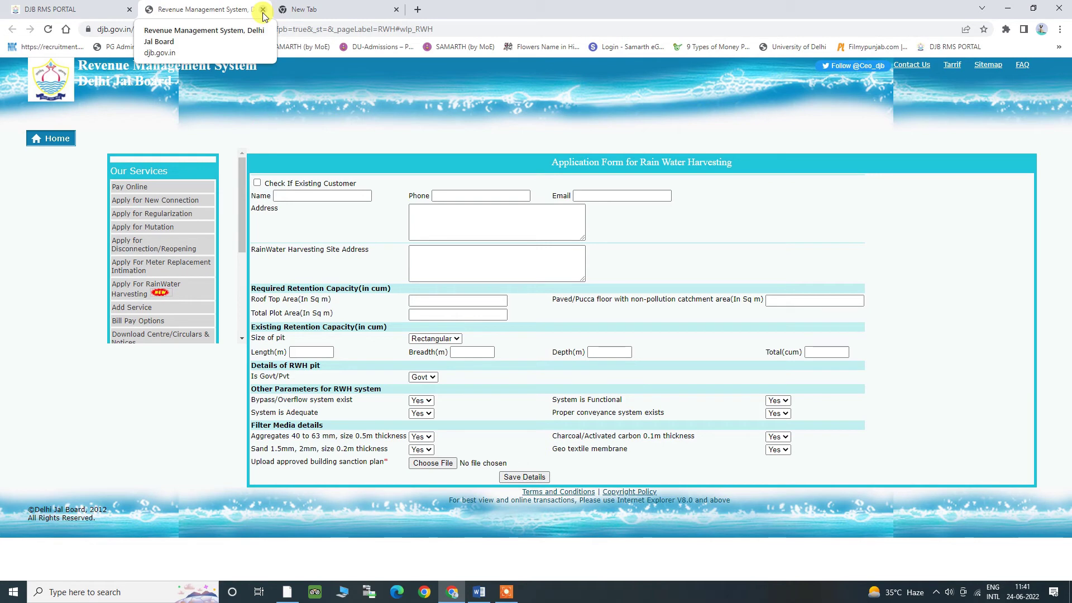
left_click(263, 10)
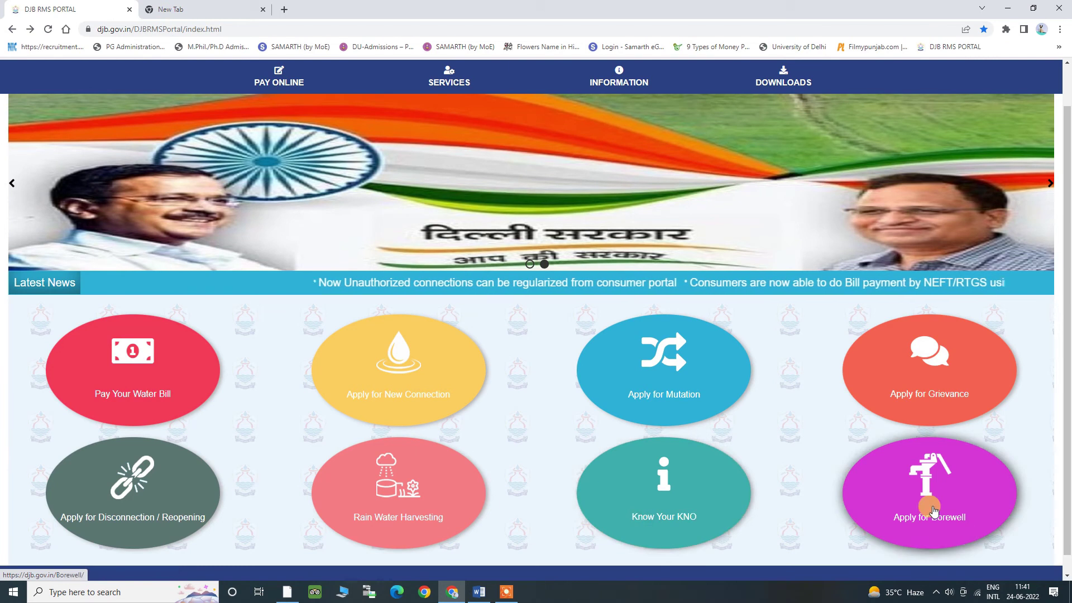
left_click(644, 502)
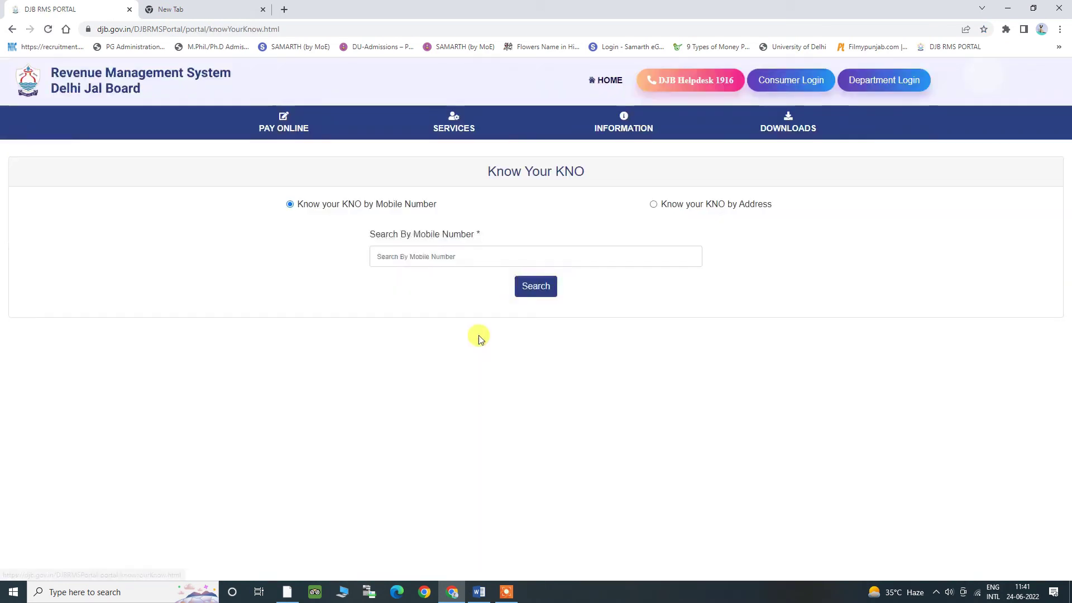
left_click(419, 258)
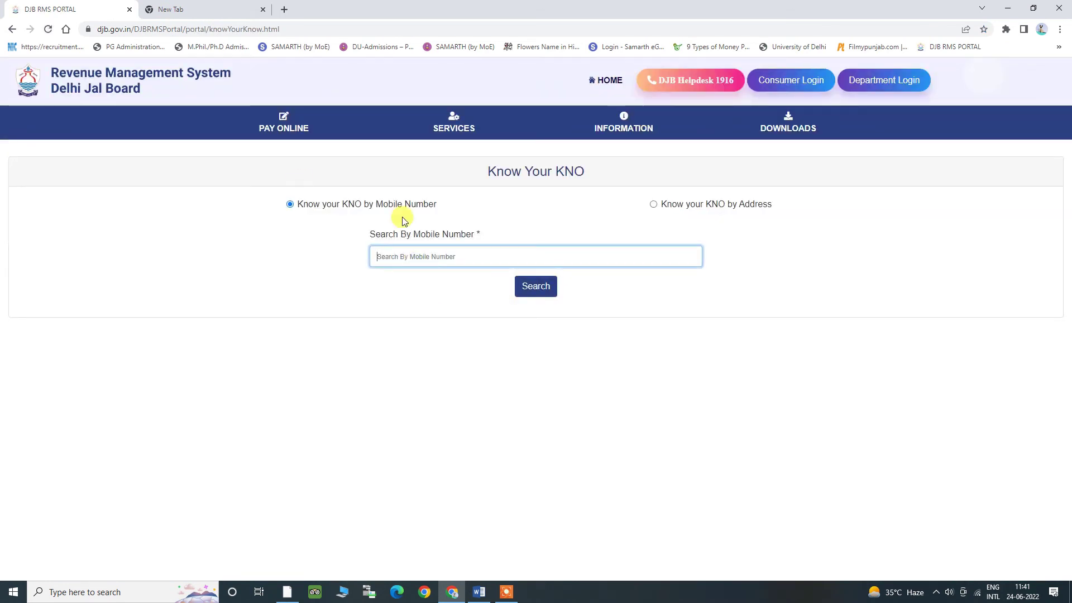
type("99999")
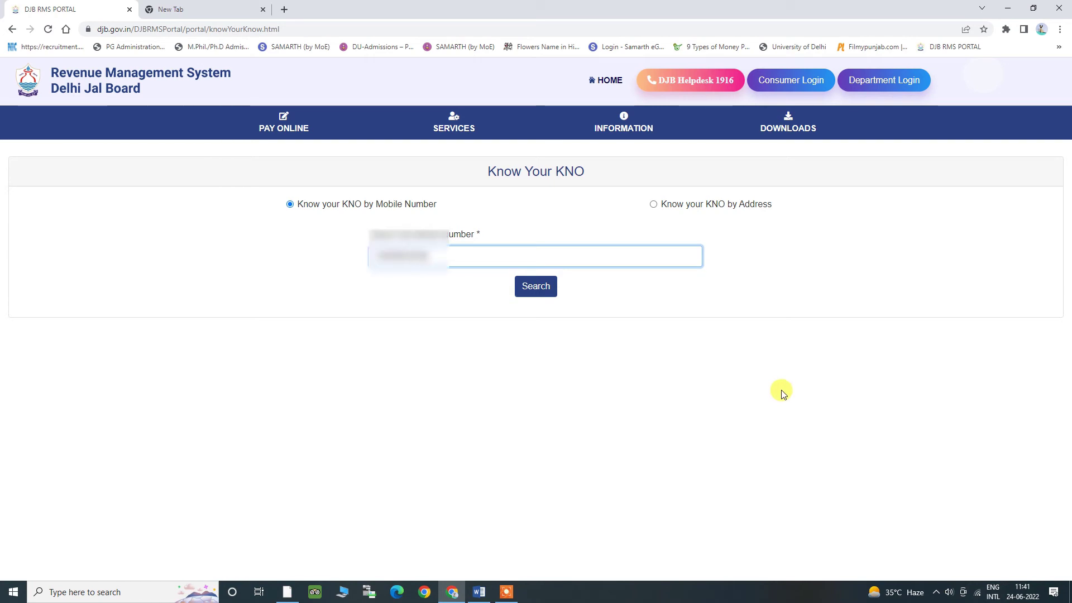
left_click(540, 289)
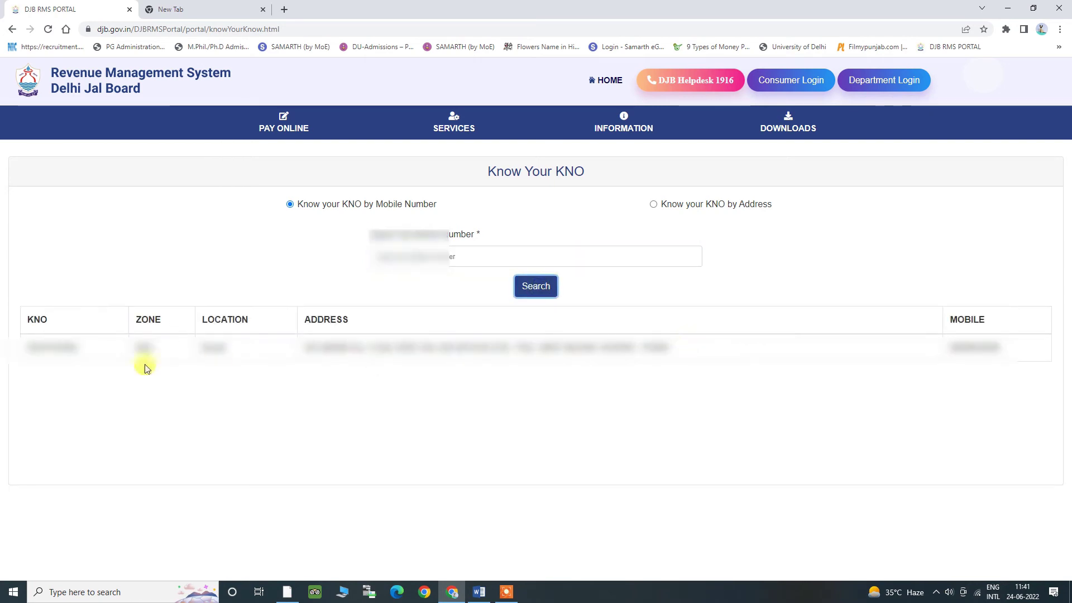
left_click_drag(13, 350, 1021, 350)
left_click(582, 381)
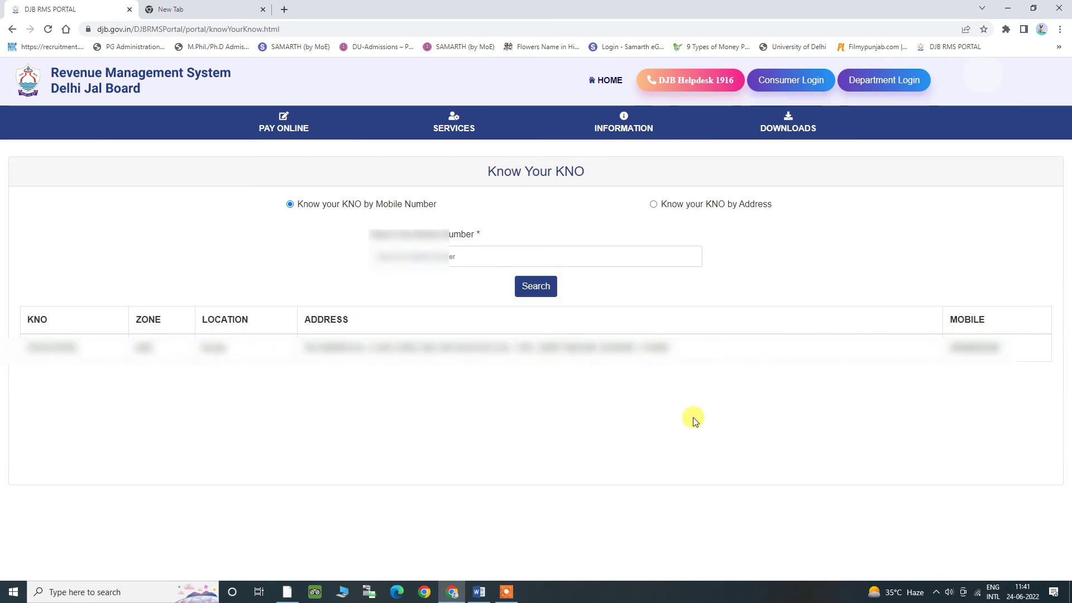
left_click(12, 28)
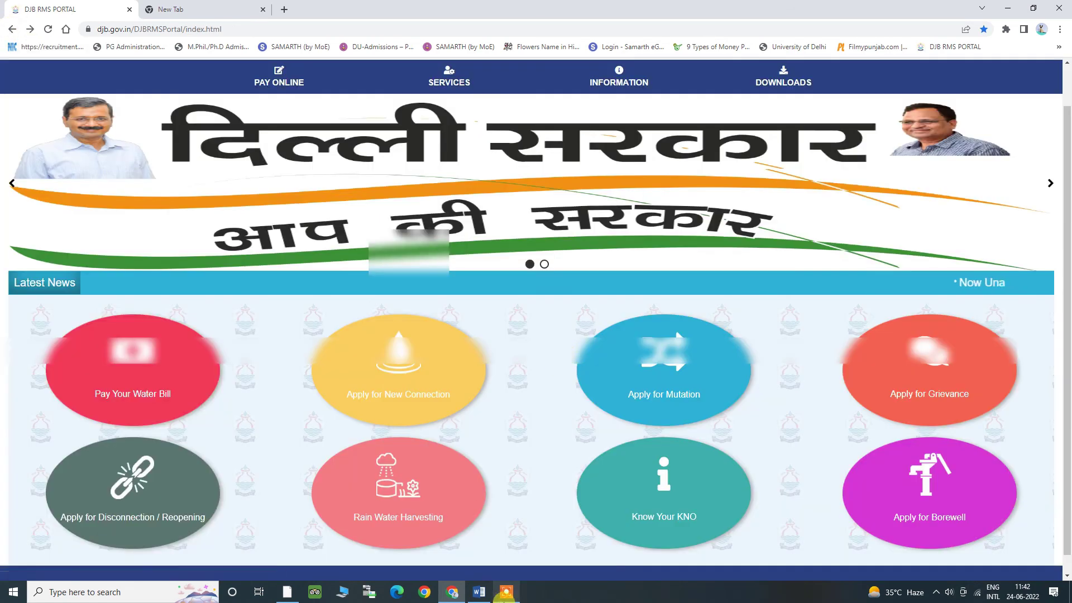
- Open the Apply for Borewell form and download its Borewell Request Form PDF
left_click(507, 592)
left_click(726, 564)
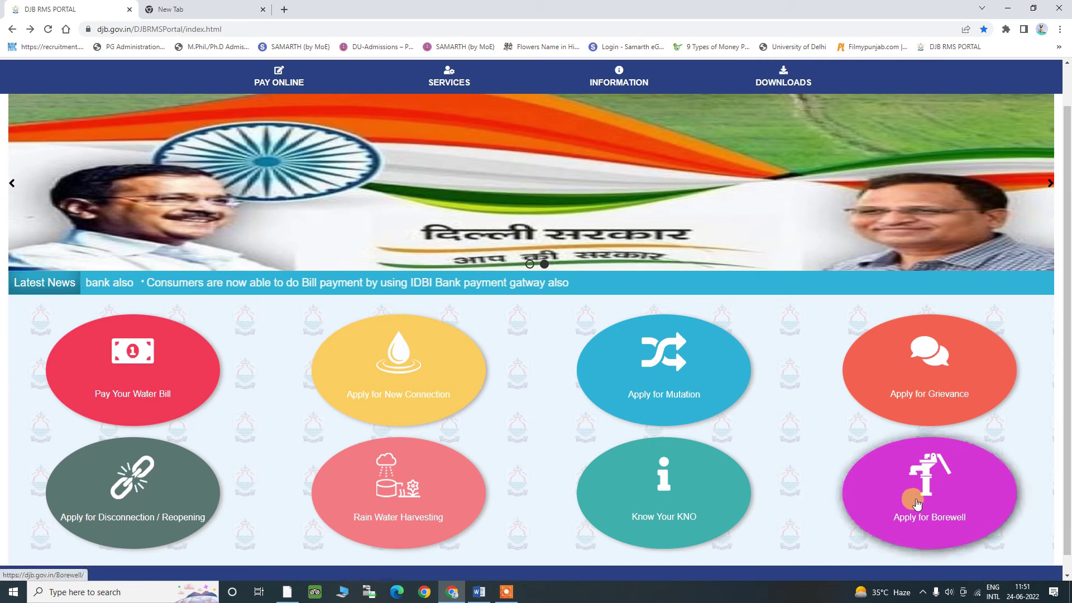
left_click(917, 504)
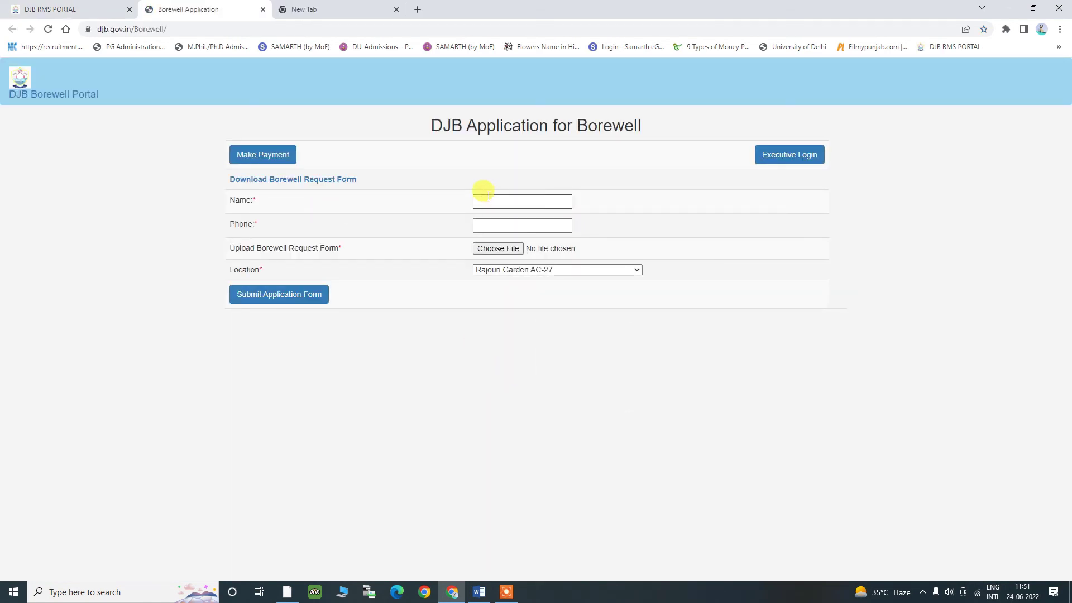
left_click_drag(291, 248, 342, 248)
left_click(384, 248)
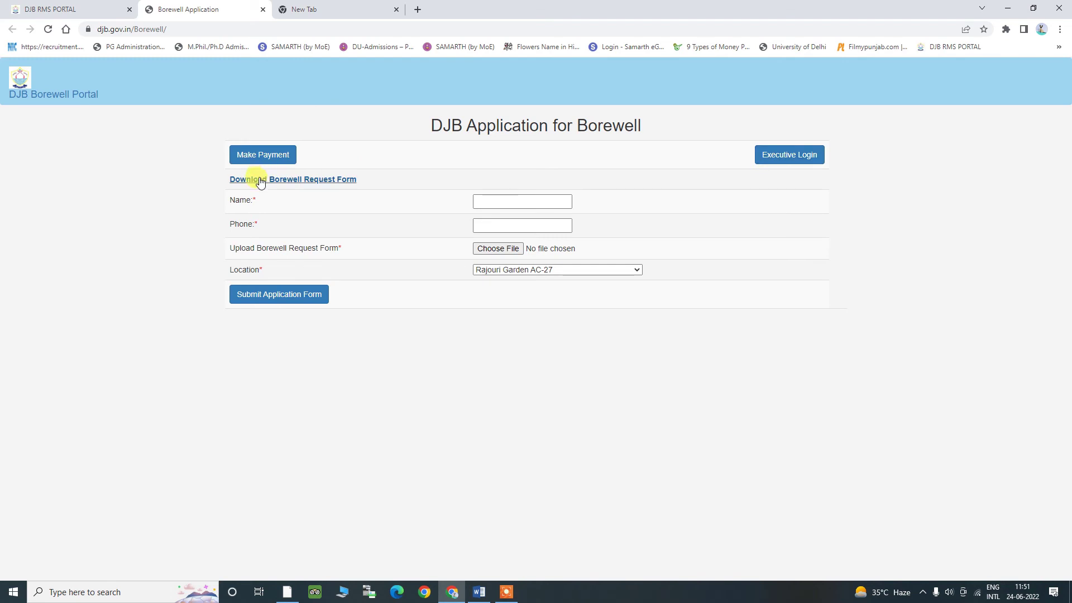
left_click(324, 181)
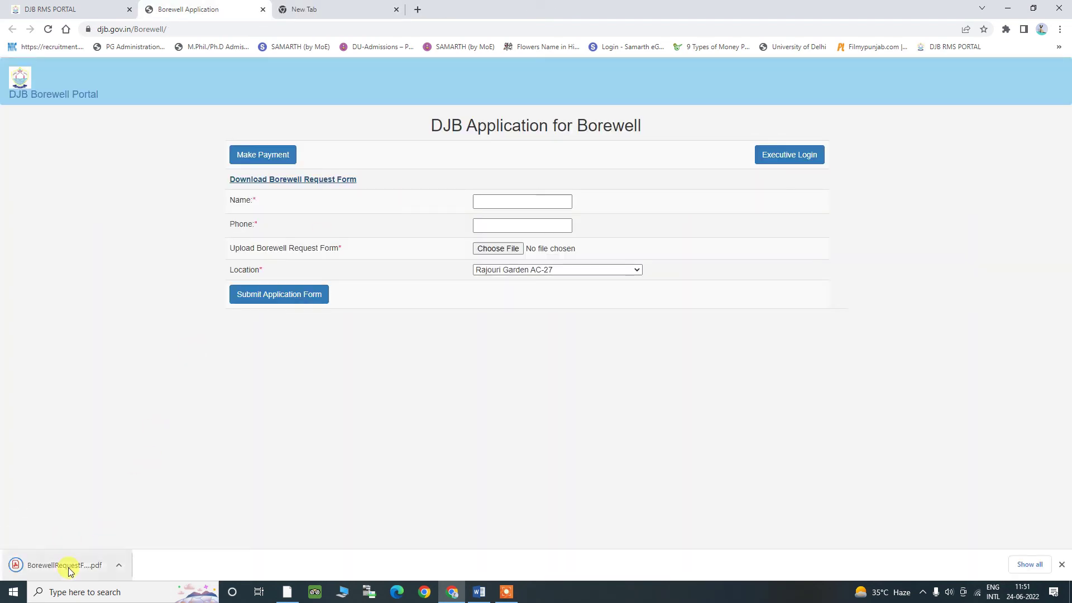
- View the downloaded BorewellRequestForm.pdf through page 2, then close it
left_click(70, 567)
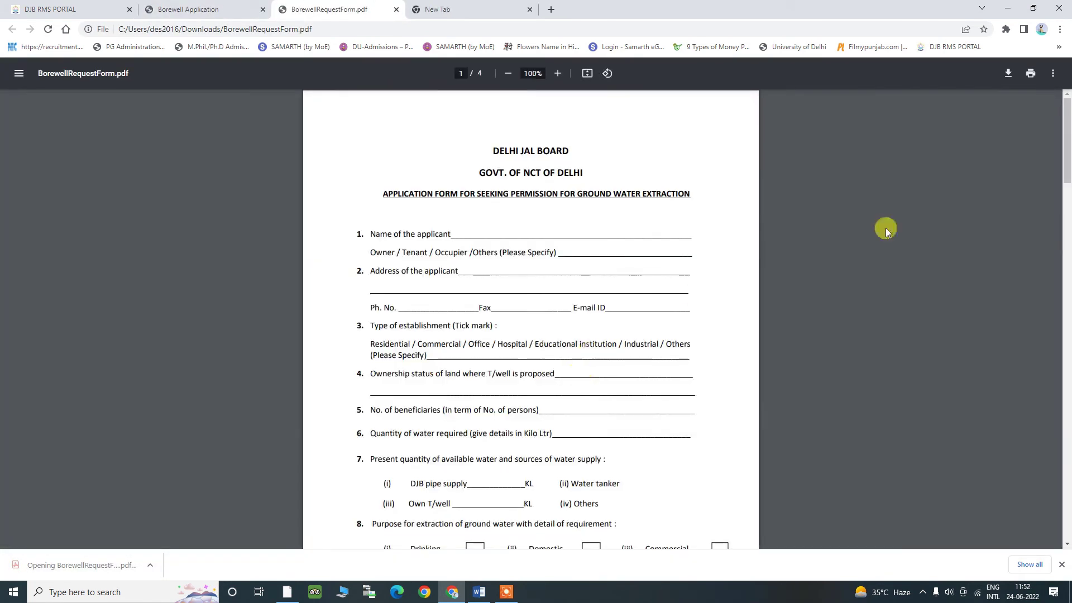
left_click_drag(1068, 157, 1068, 246)
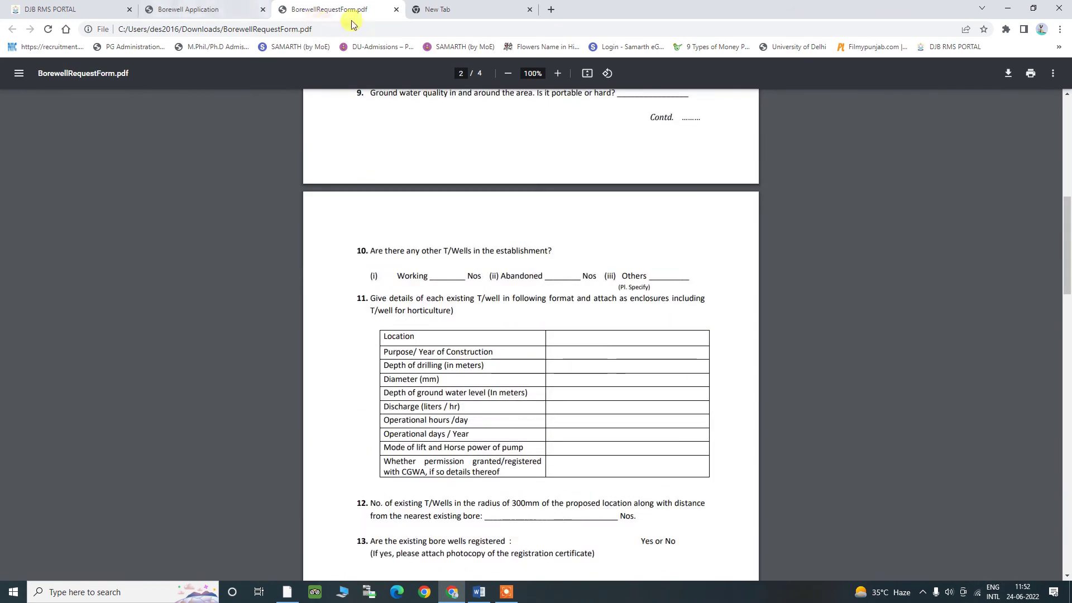
left_click(395, 10)
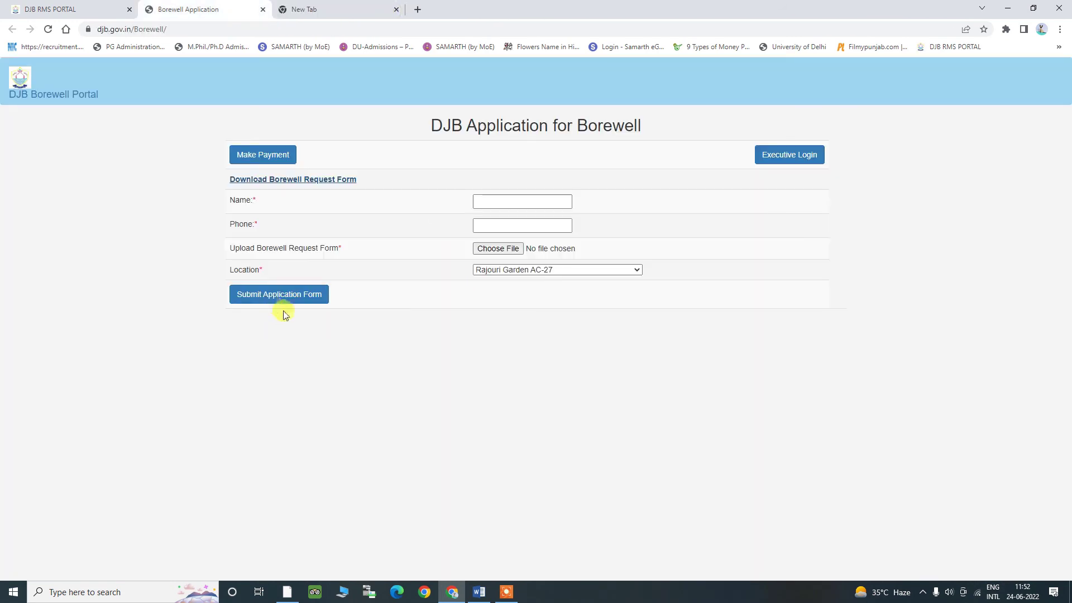
- Cancel the request form upload and choose Madipur AC-26 as the borewell location
left_click(497, 249)
left_click(1038, 560)
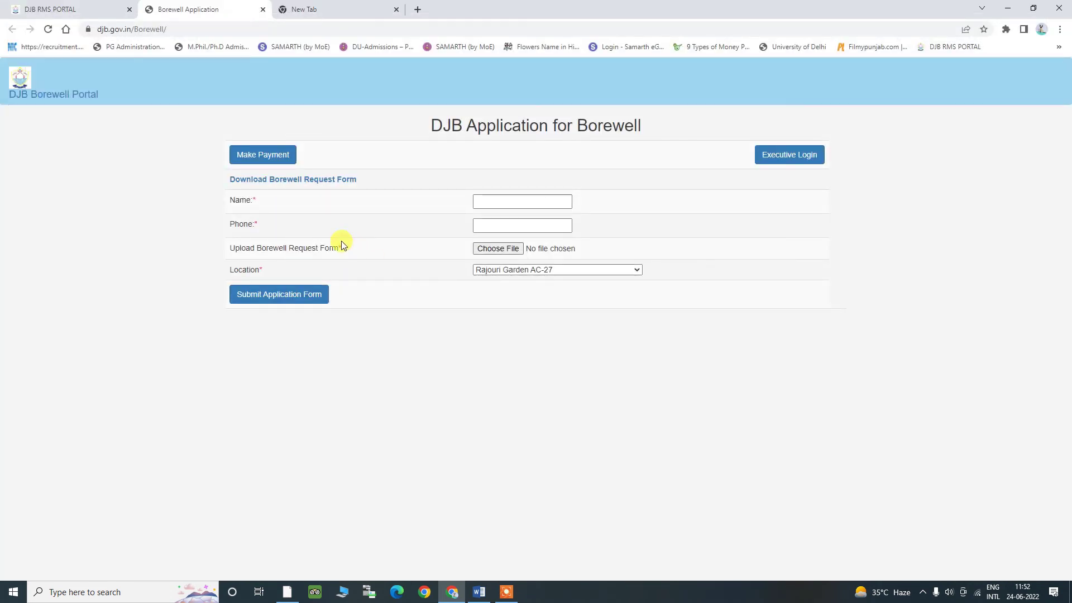
left_click(555, 271)
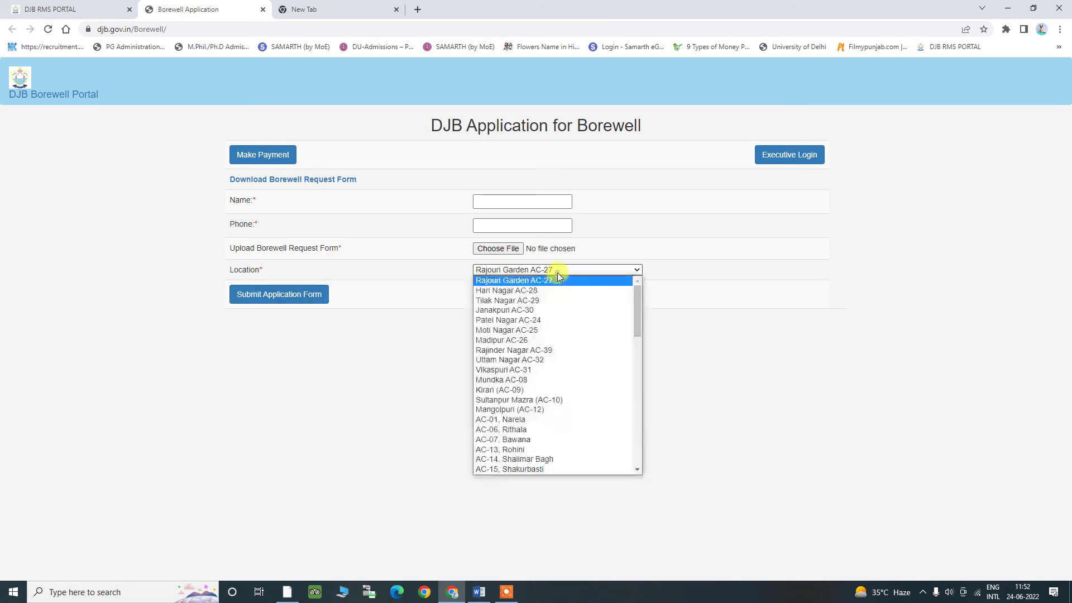
left_click(517, 345)
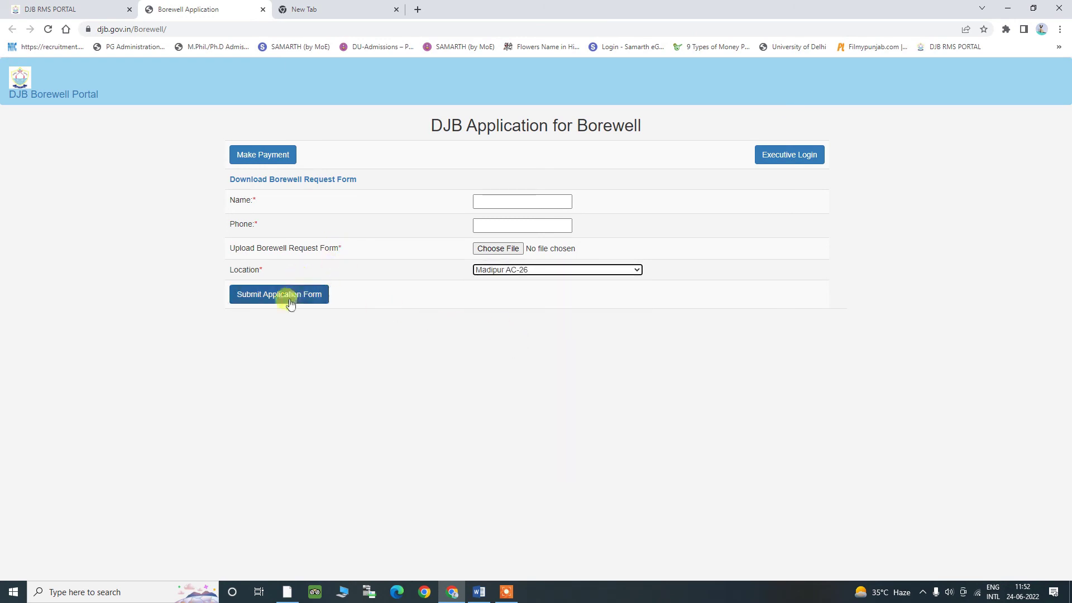
- Start the borewell payment, dismiss the reference number prompt, and close the Borewell Application tab
left_click(265, 162)
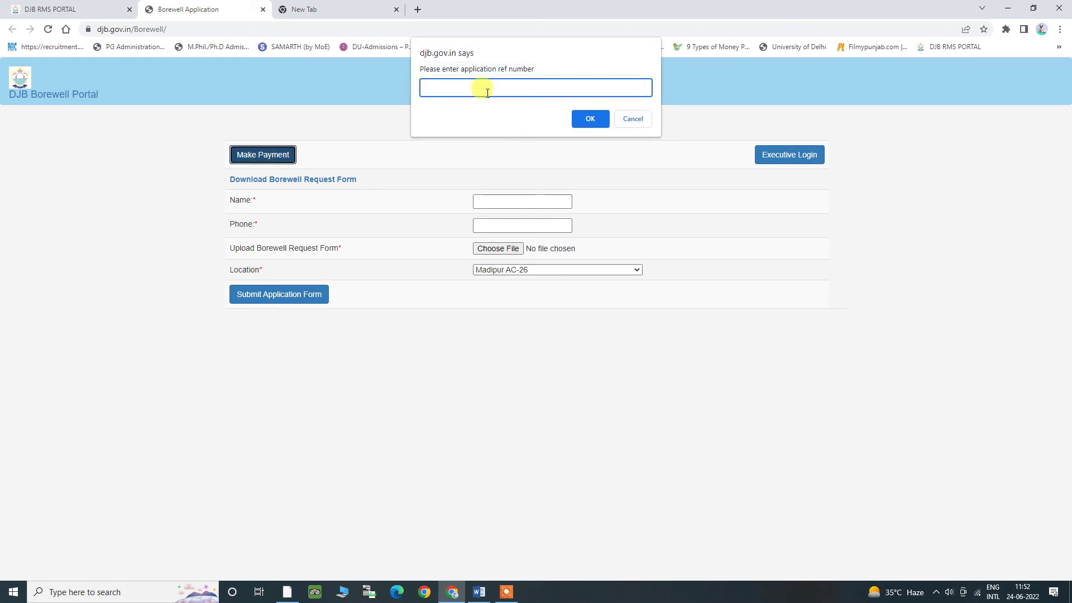
left_click(636, 119)
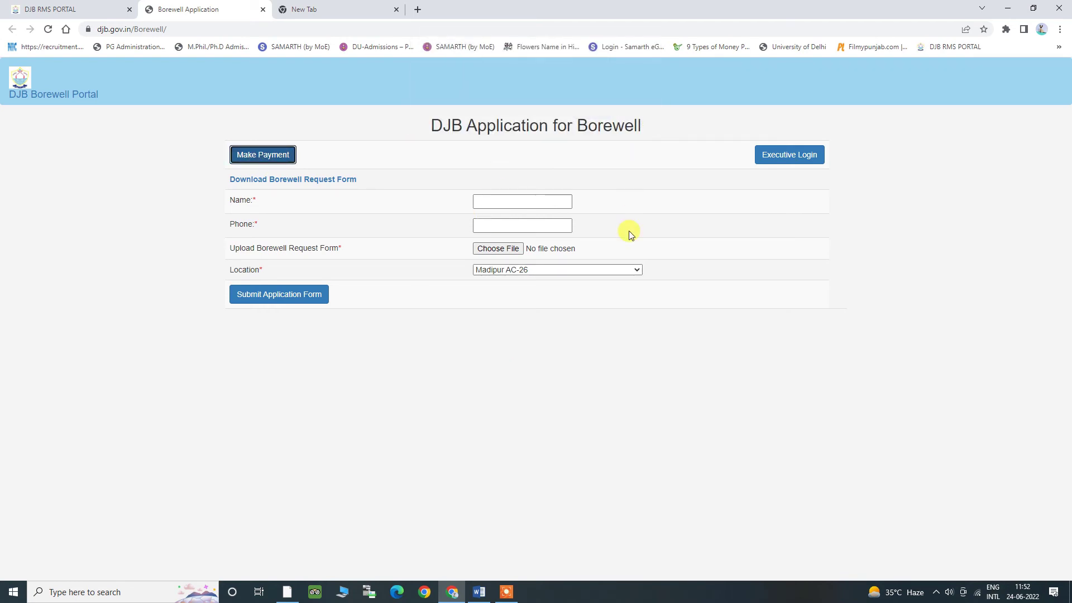
left_click(507, 591)
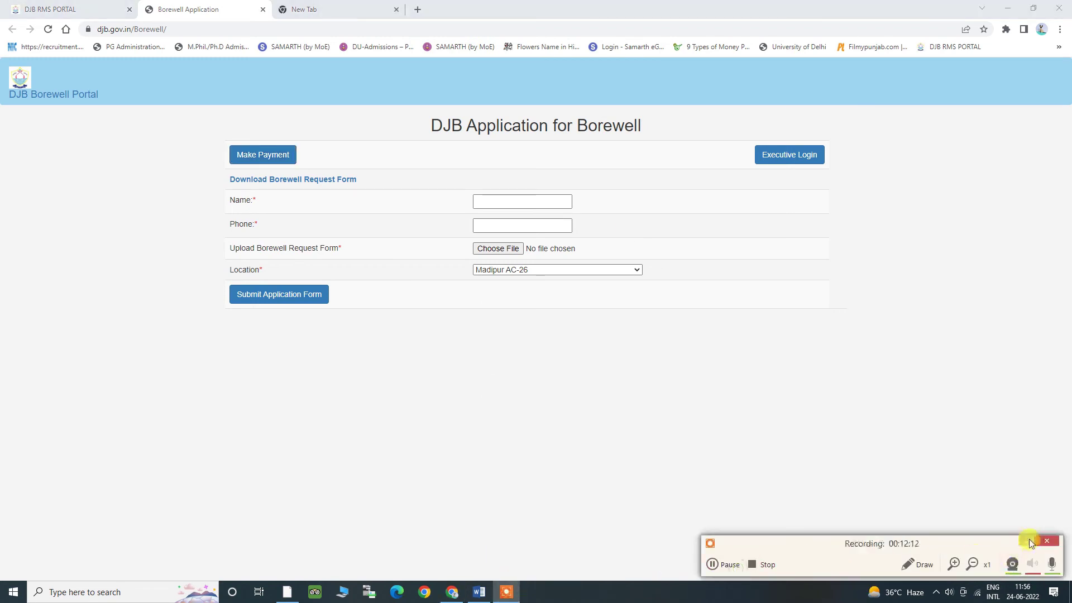
left_click(1027, 541)
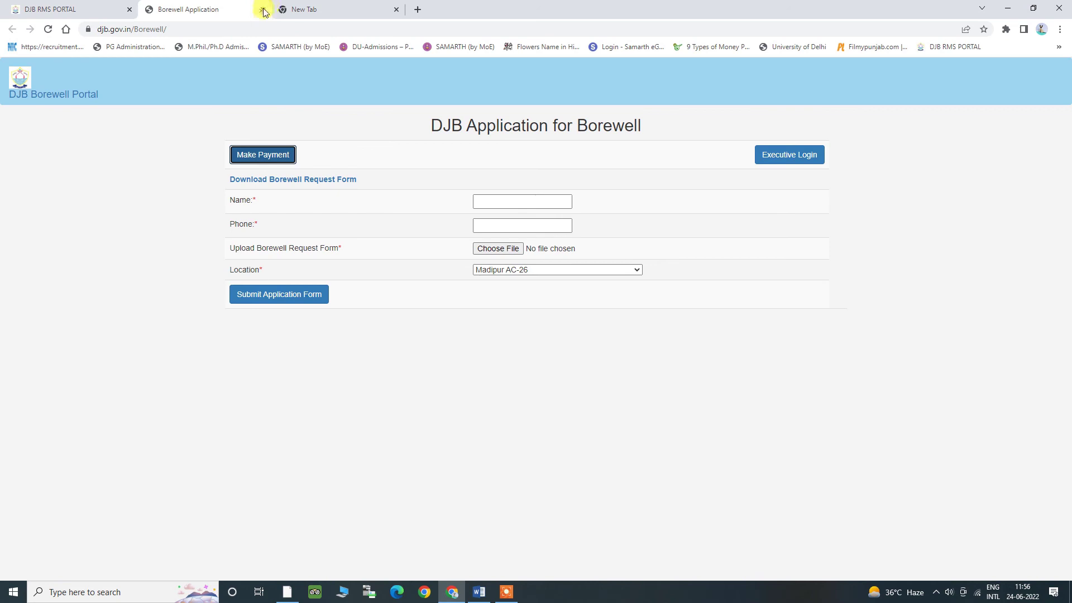
left_click(265, 11)
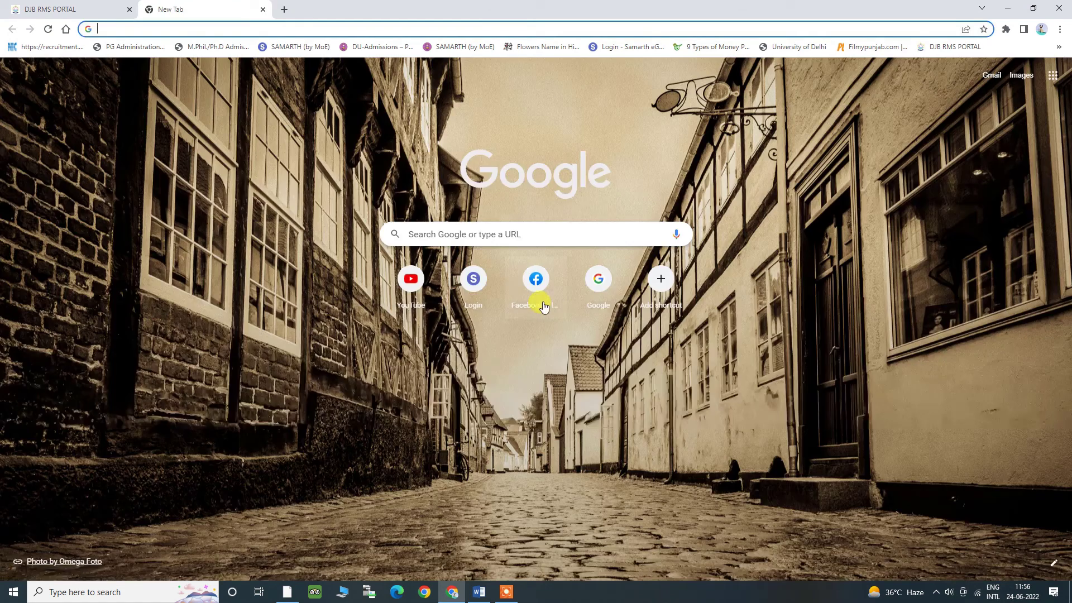
- Reopen Apply for Borewell from the DJB RMS PORTAL tab, close it, and return to the page top
left_click(56, 9)
left_click(914, 475)
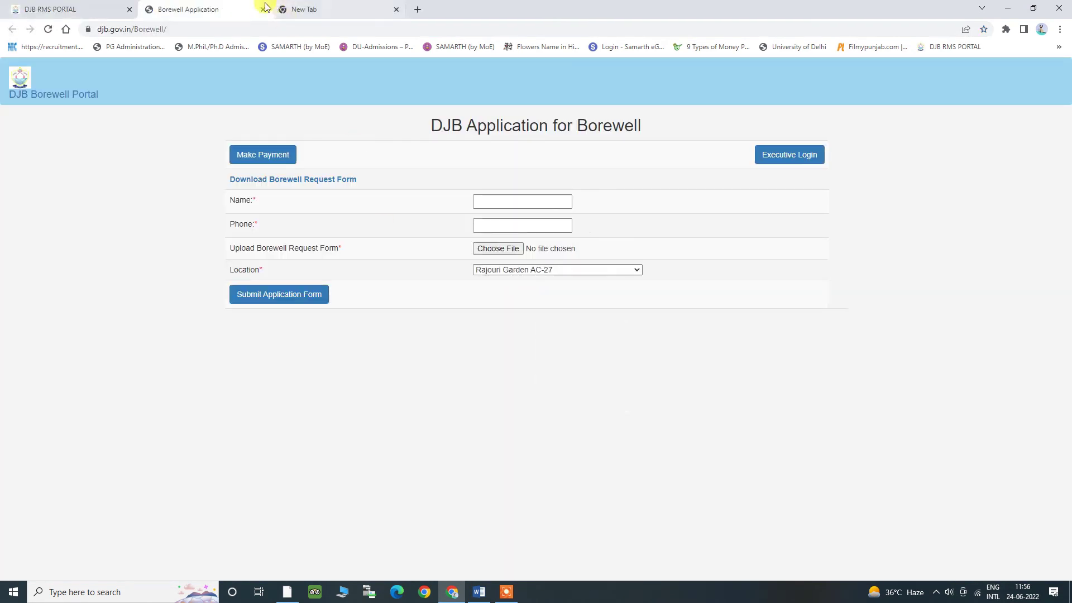
left_click(263, 9)
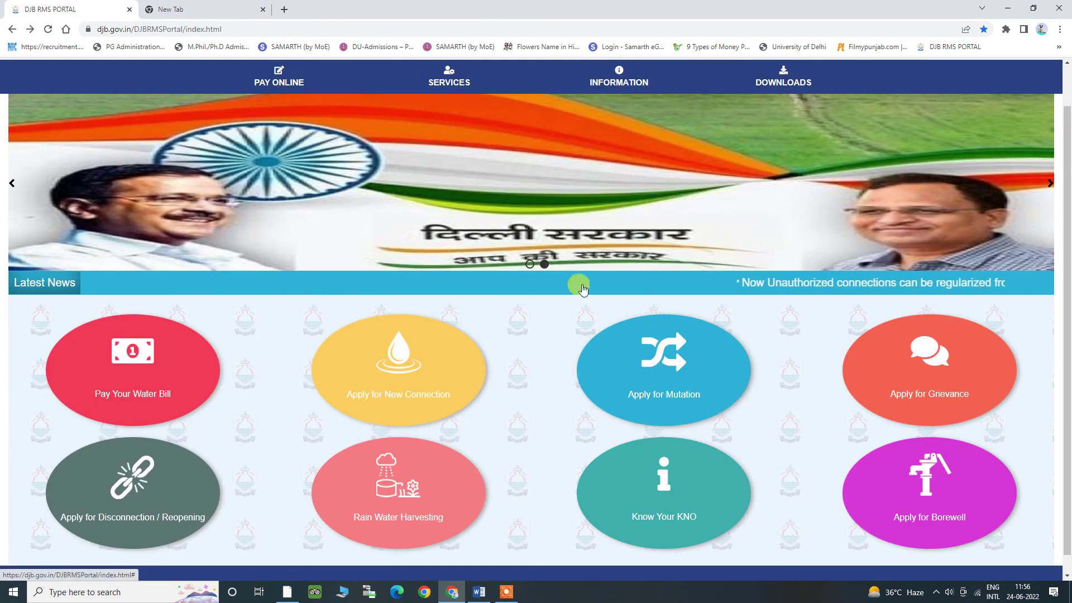
scroll(765, 156, "up", 1)
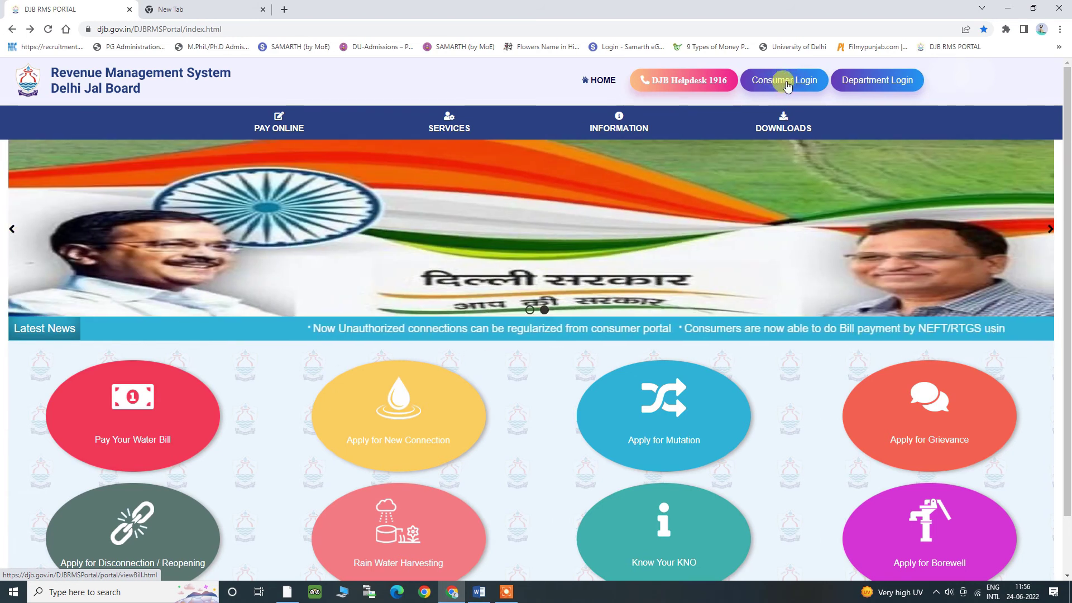
- Go from Consumer Login to the New User registration page and visit its KNO, Mobile No and Email ID fields
left_click(787, 82)
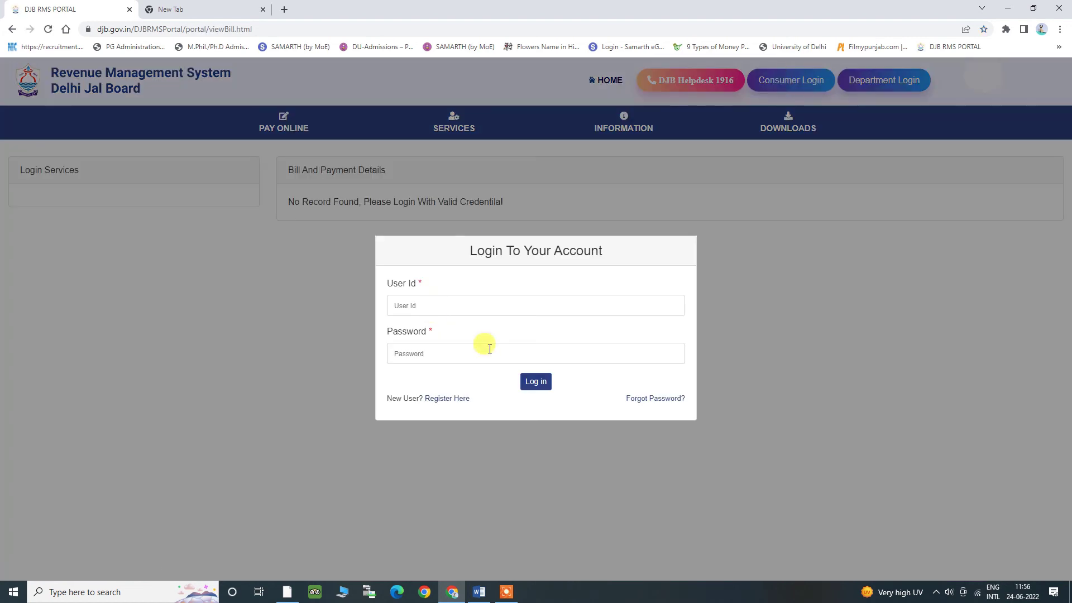
left_click_drag(474, 399, 385, 402)
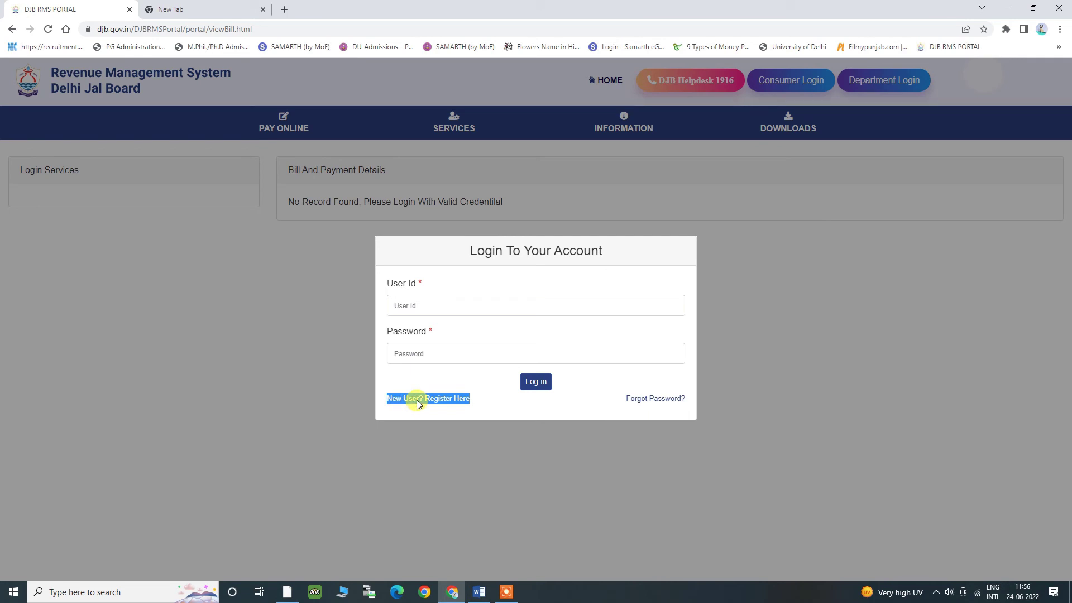
left_click(460, 399)
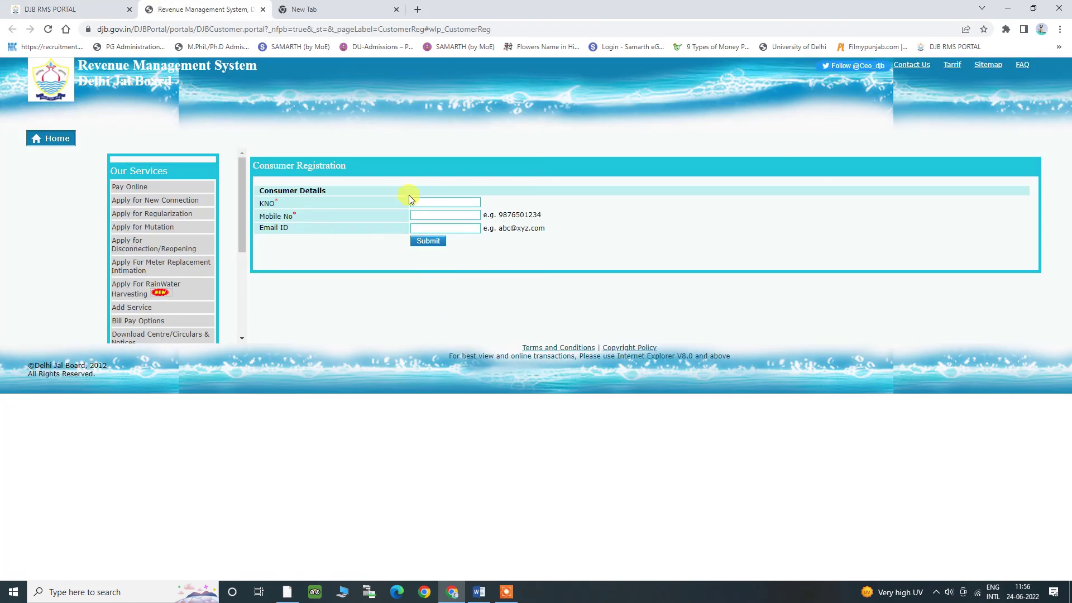
left_click(419, 217)
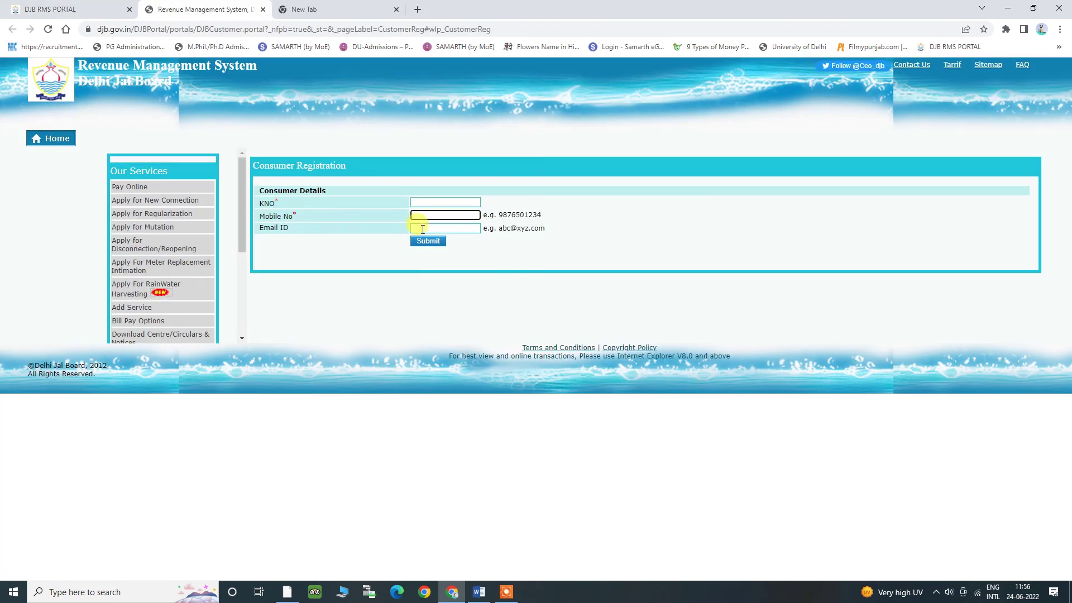
left_click(423, 228)
left_click(400, 259)
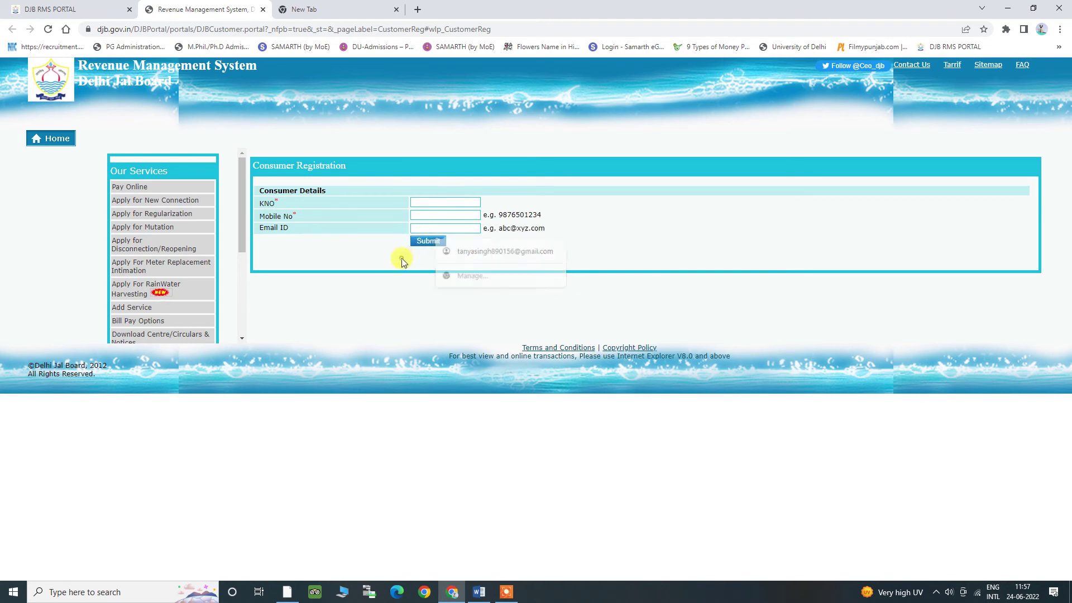
left_click(437, 214)
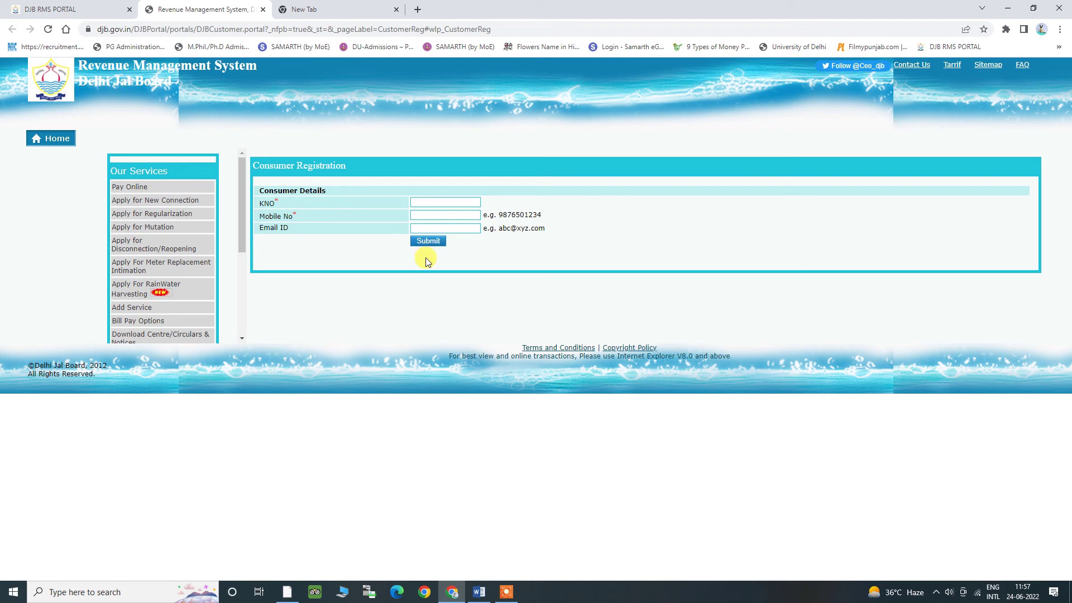
- Close the registration tab, enter the account password, and log in to the consumer account
key("ctrl+w")
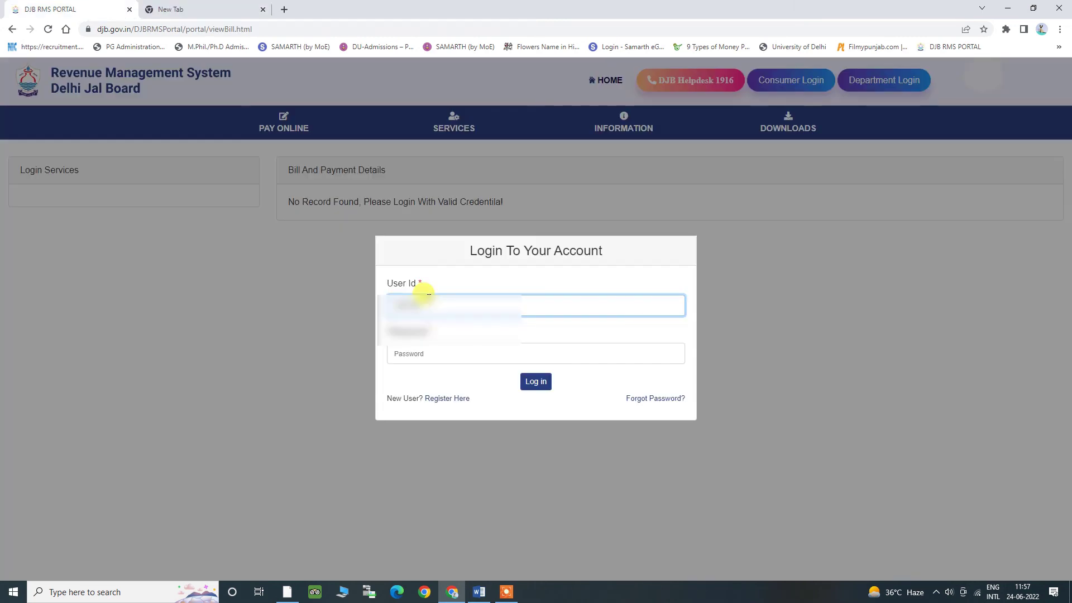
key("Tab")
type("•")
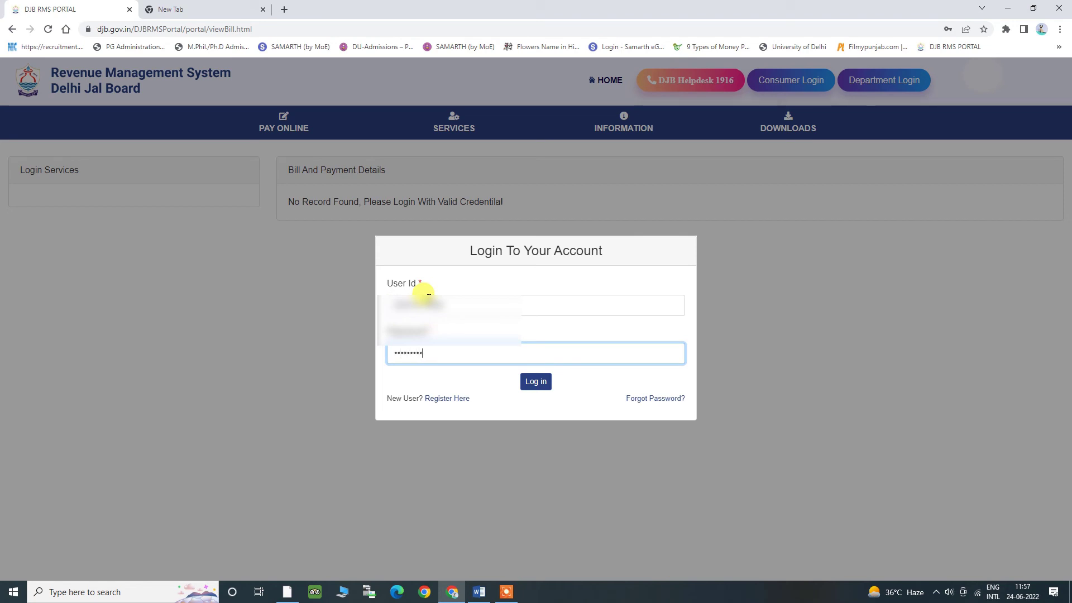
left_click(536, 382)
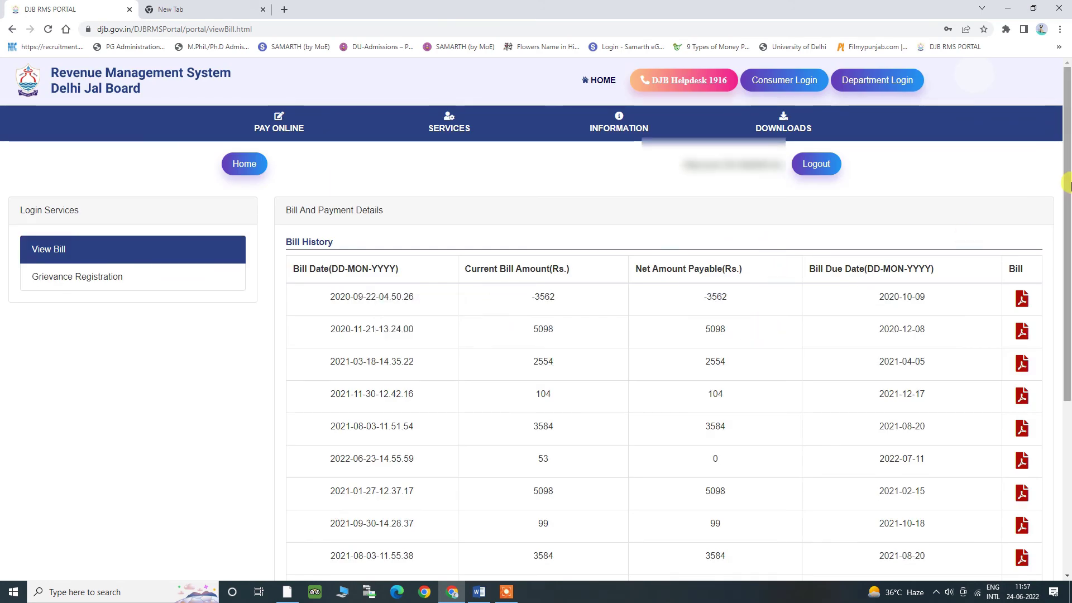
left_click_drag(1068, 184, 1067, 296)
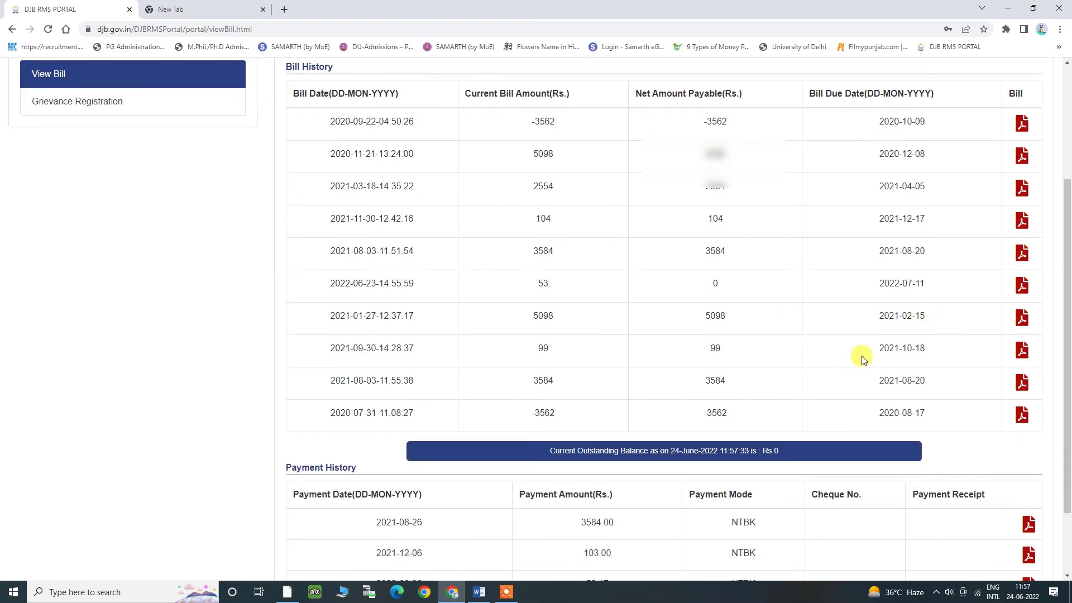
left_click_drag(846, 285, 968, 281)
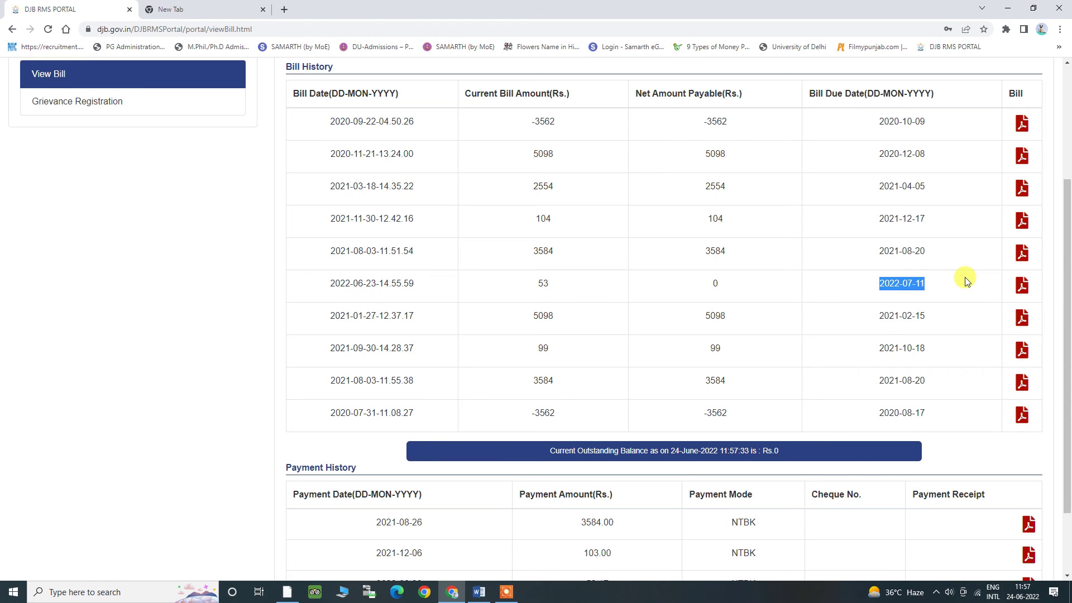
key("F5")
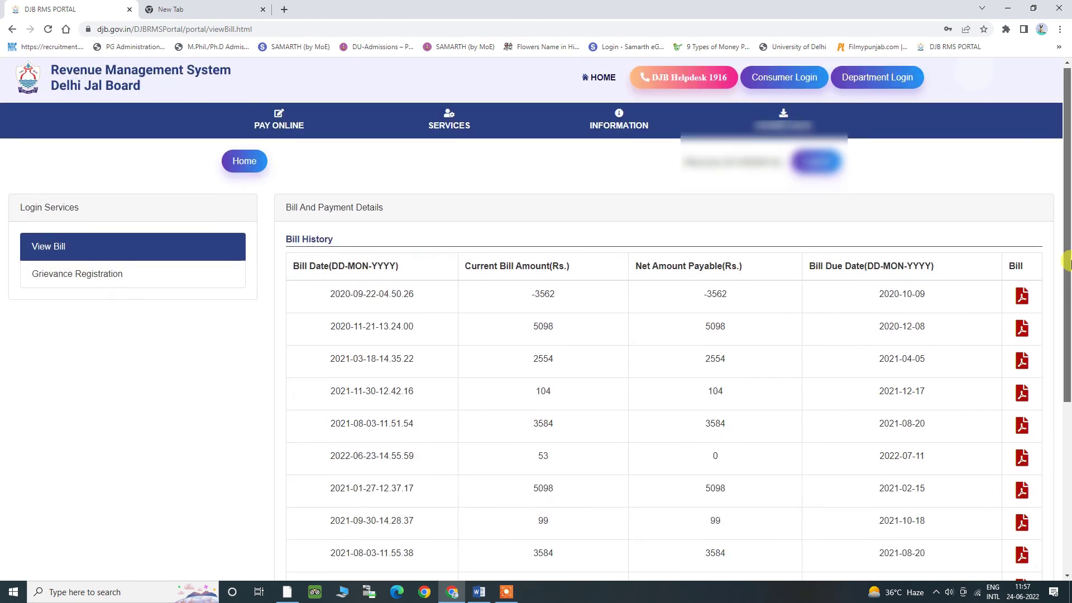
mouse_move(452, 115)
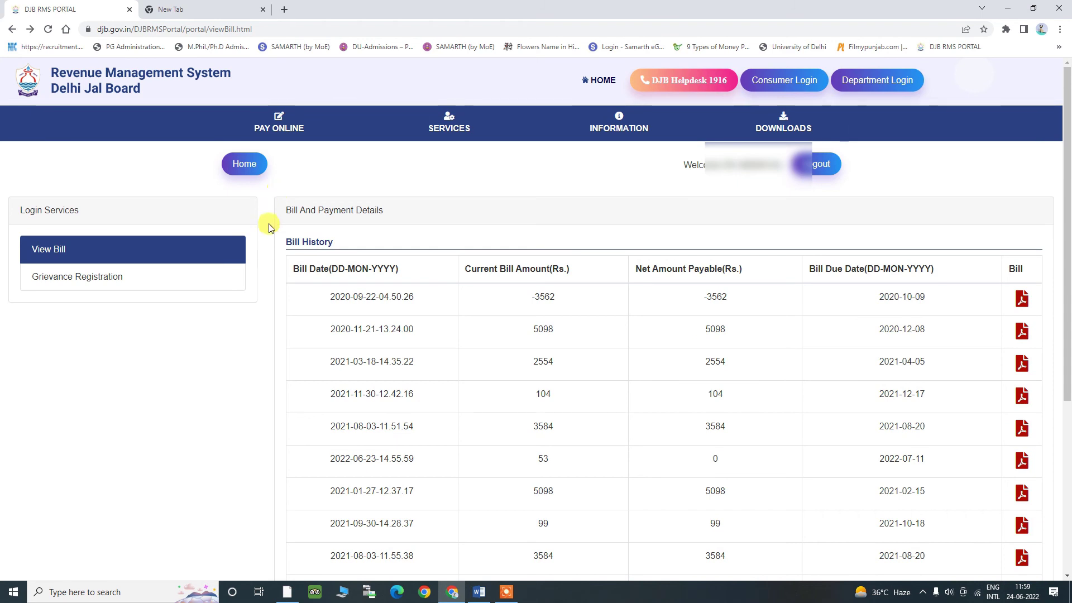
left_click(265, 134)
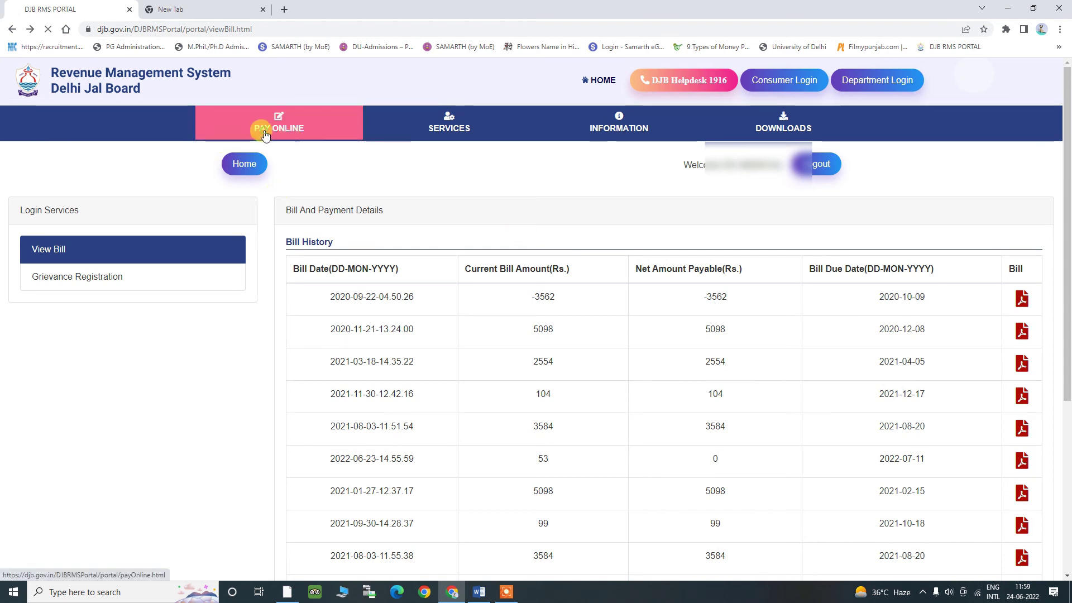
left_click(248, 167)
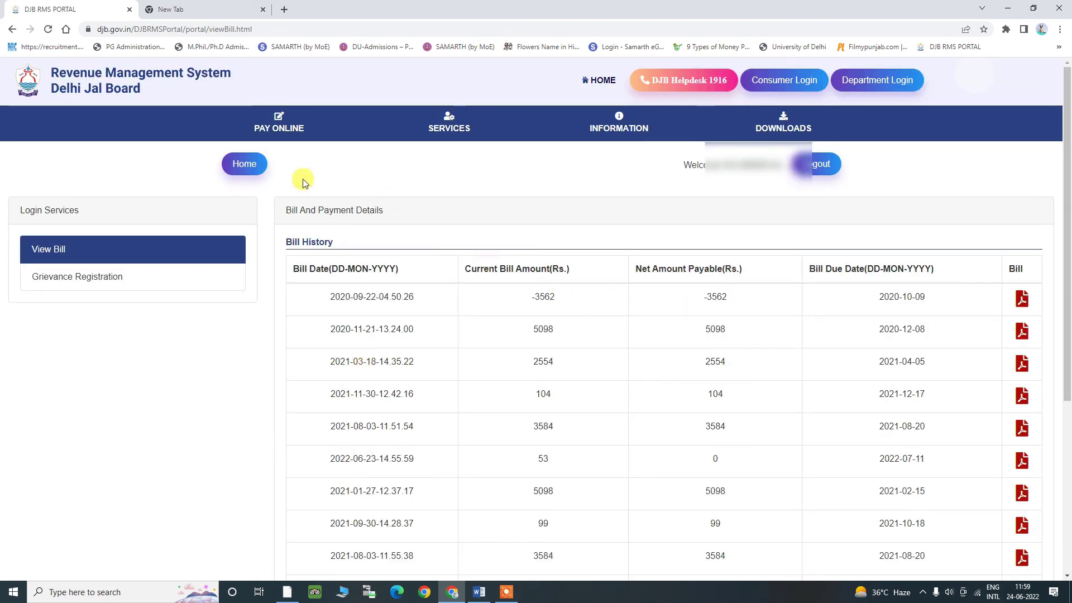
mouse_move(450, 136)
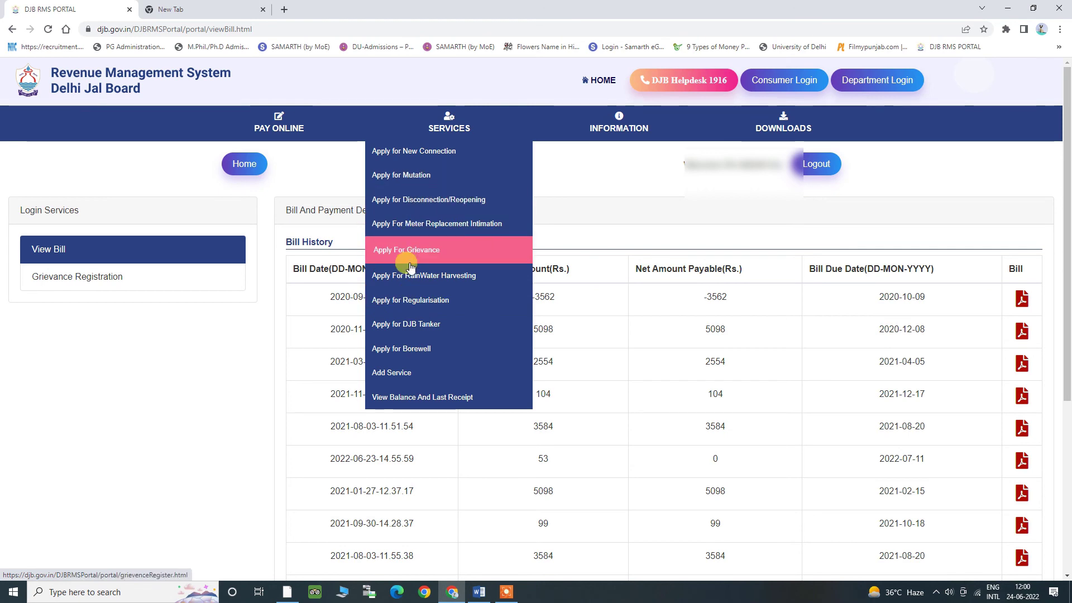
- Open the water tanker booking form and visit its name, address, delivery address and mobile fields
left_click(413, 325)
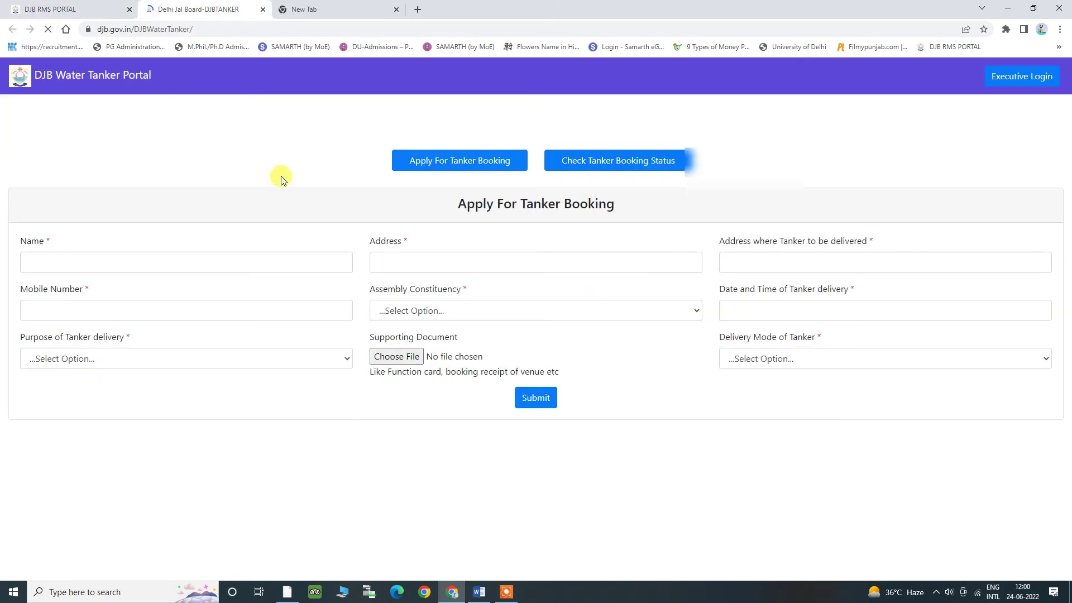
left_click(83, 259)
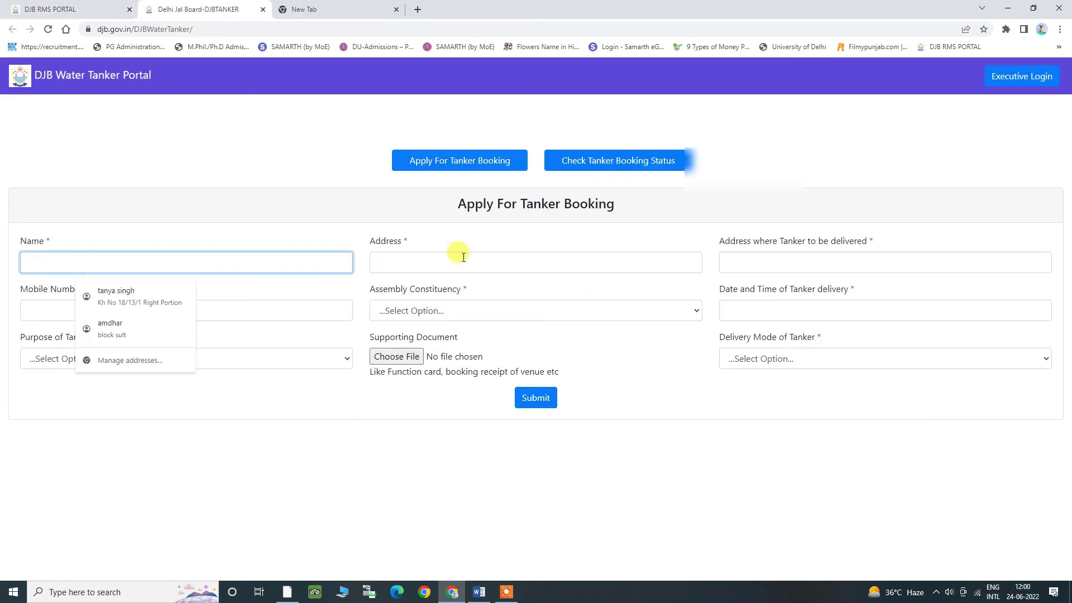
left_click(439, 261)
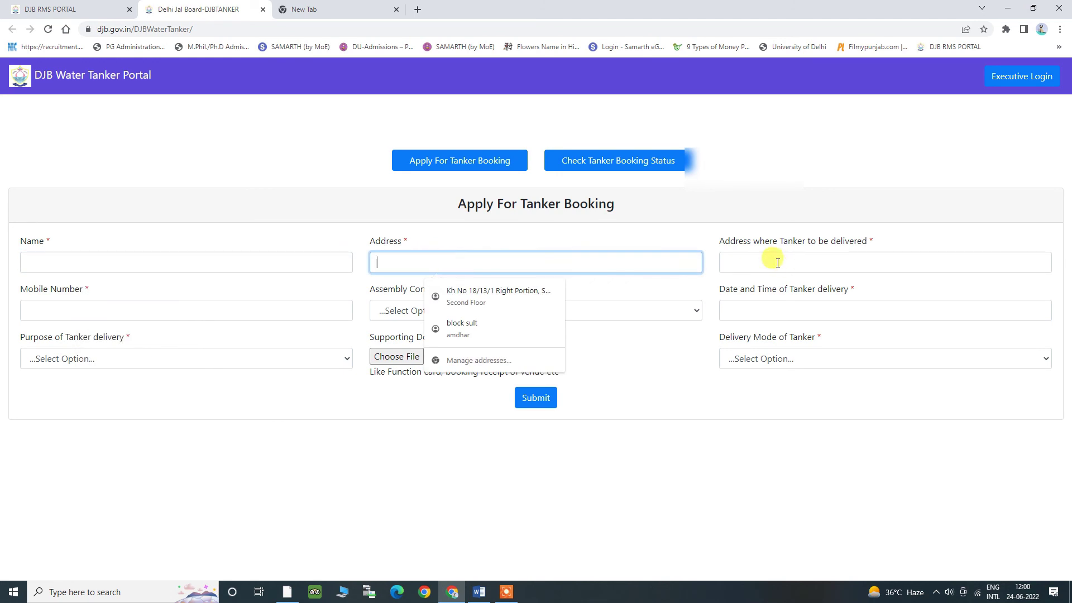
left_click(778, 263)
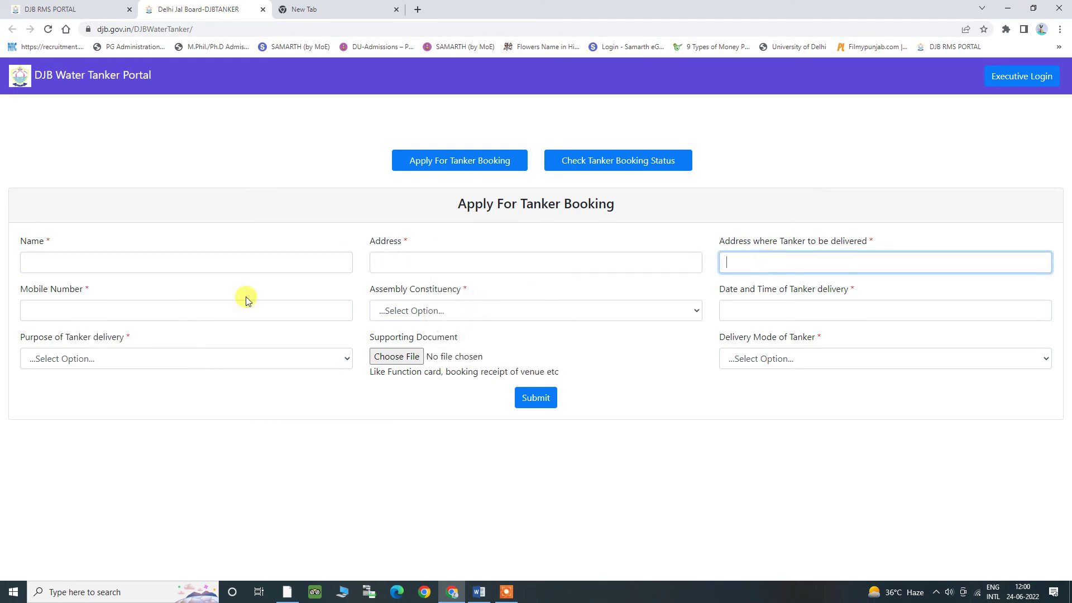
left_click(119, 307)
- Set the constituency to Madipur and purpose to Marriage, leaving date and supporting document empty
left_click(419, 312)
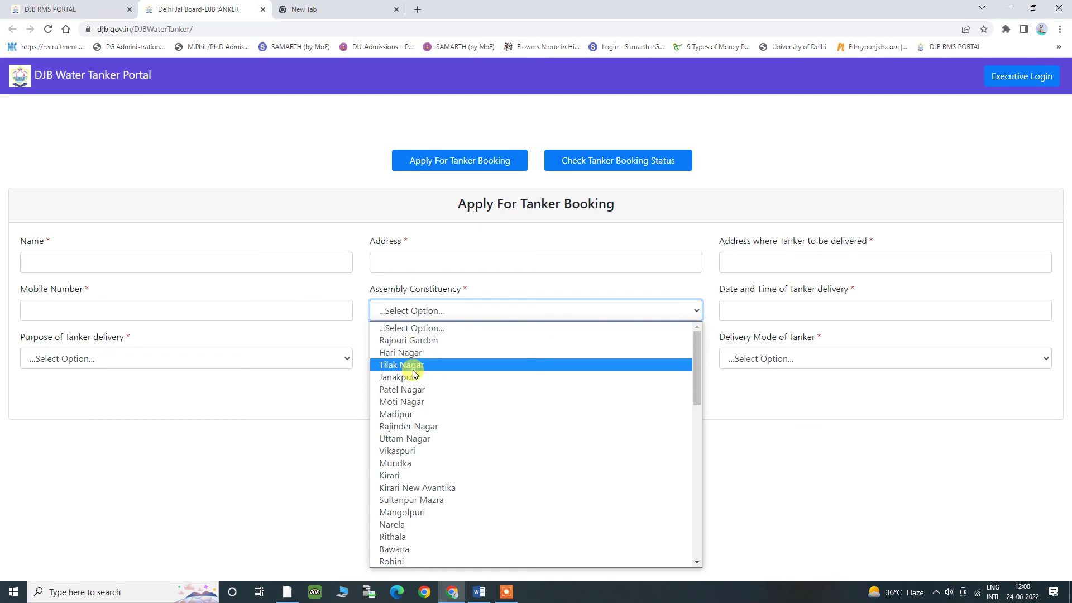
left_click(405, 413)
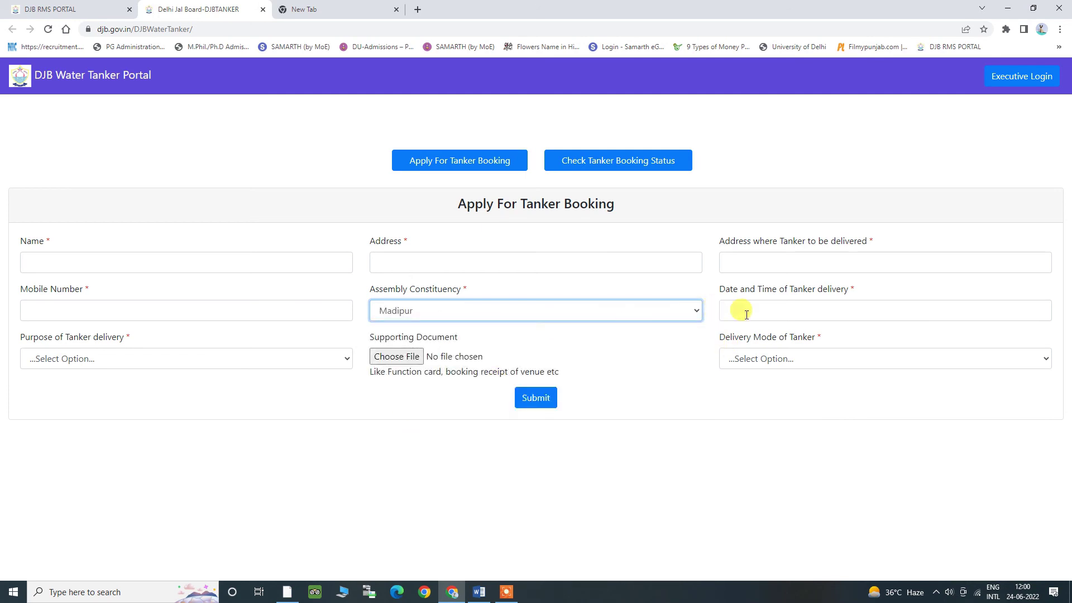
left_click(740, 309)
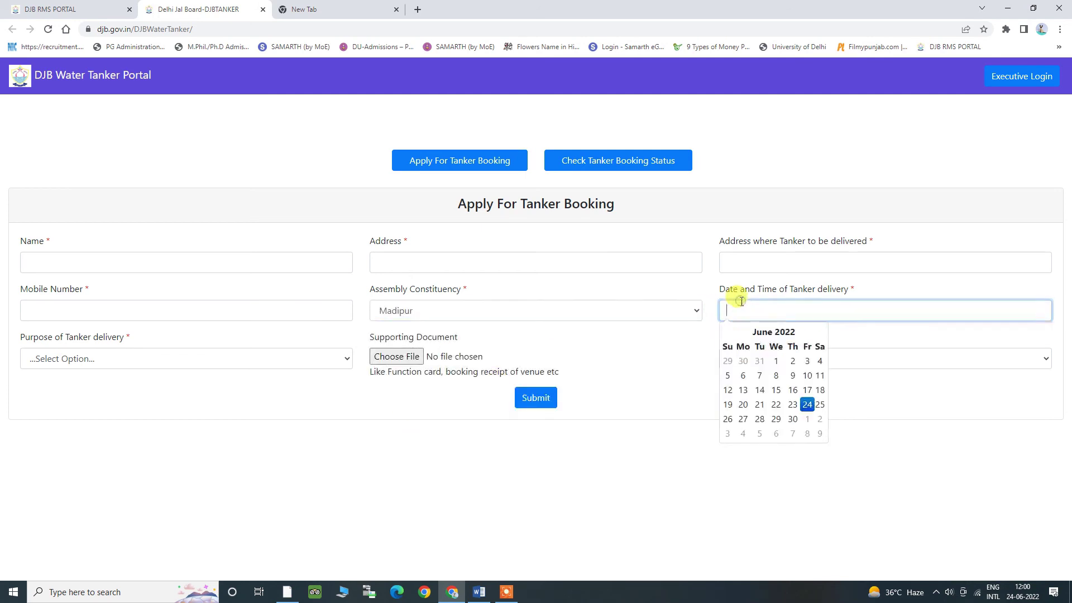
left_click(614, 472)
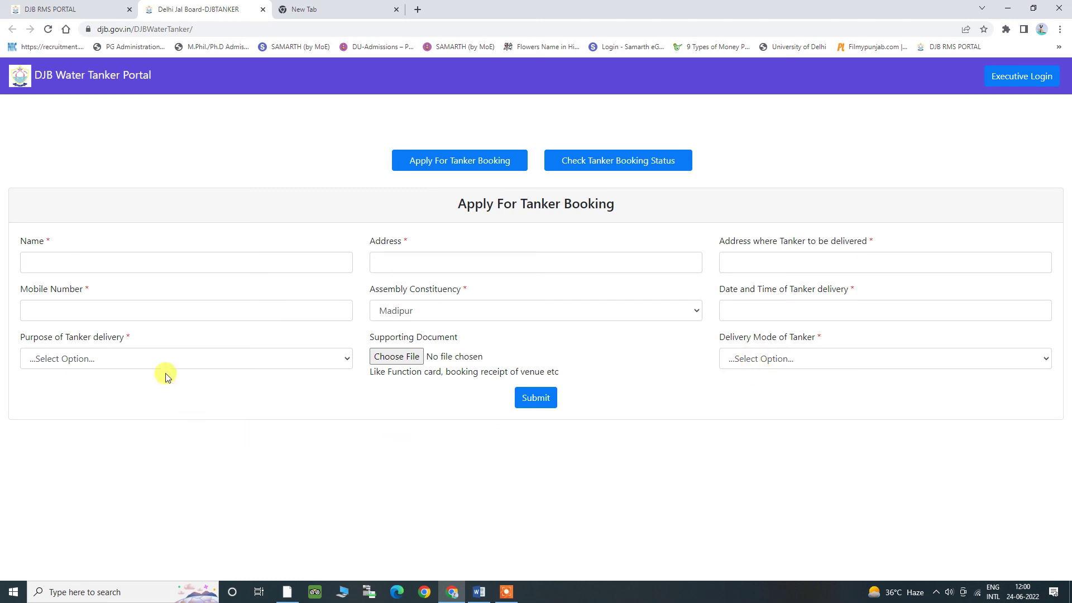
left_click(110, 360)
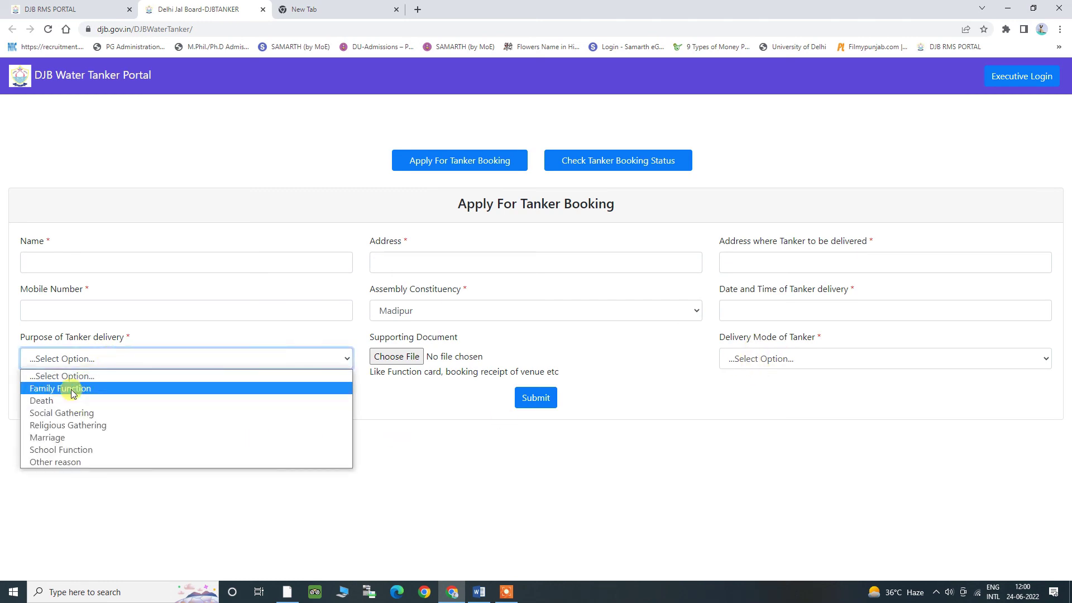
left_click(63, 441)
left_click(387, 363)
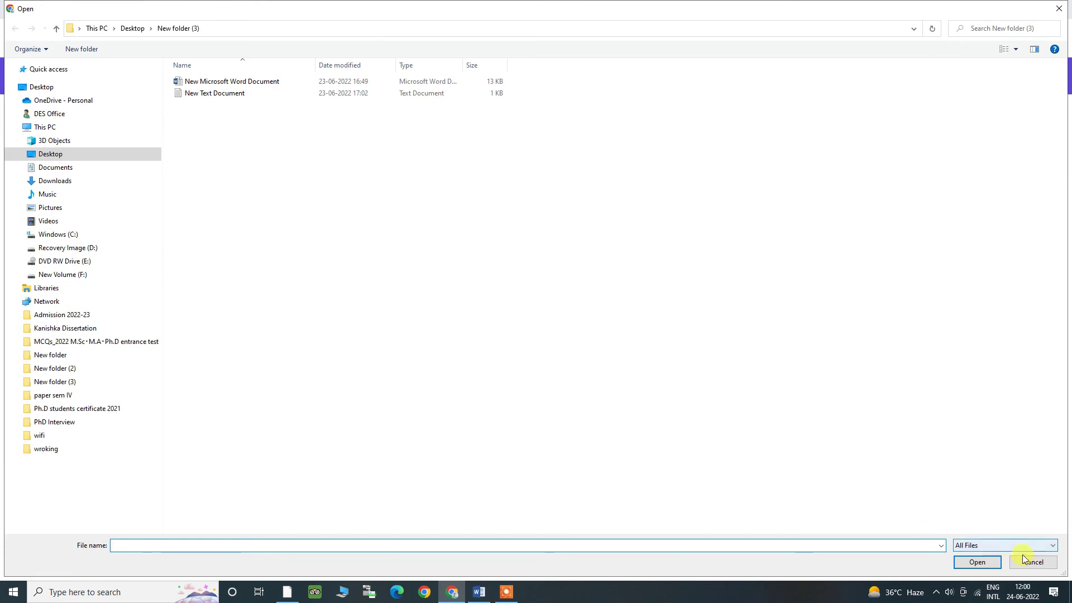
left_click(1027, 563)
- Set the tanker delivery mode to Filling, then close the tanker booking page
left_click(763, 364)
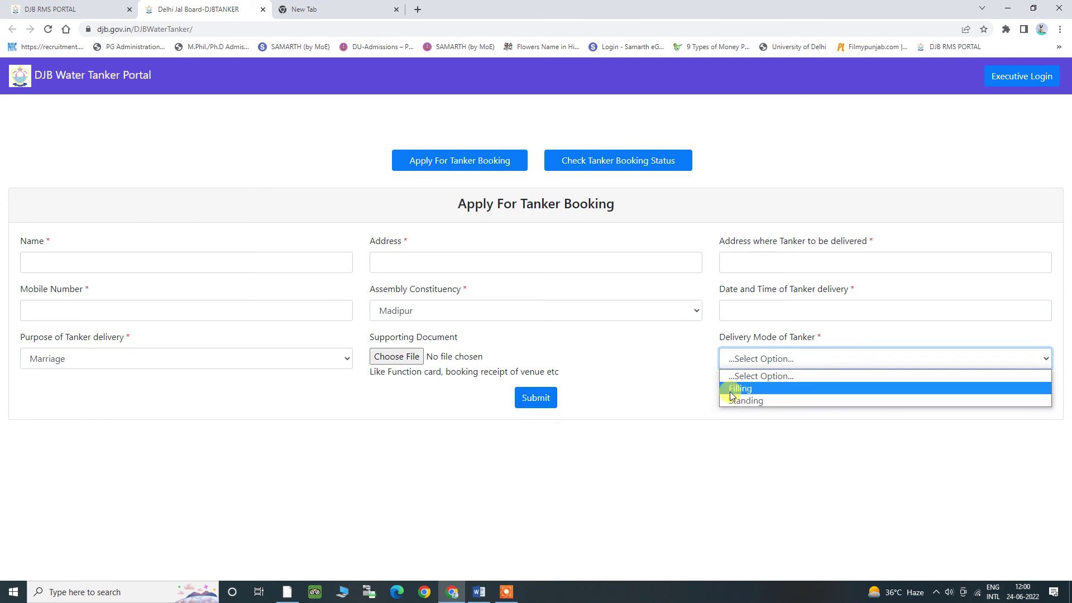
left_click(738, 401)
left_click(735, 369)
left_click(737, 389)
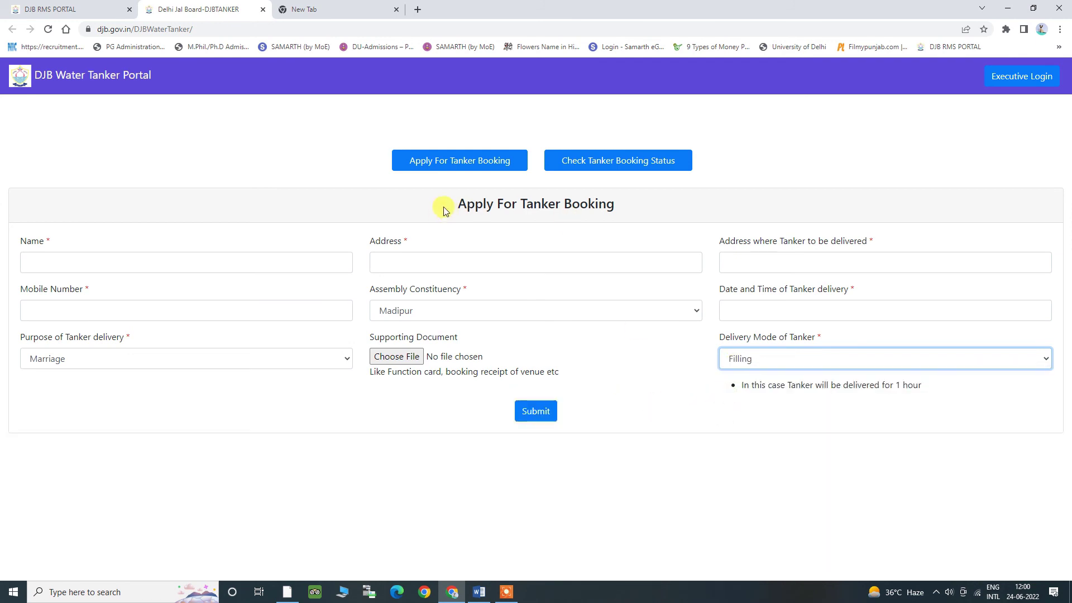
left_click_drag(444, 211, 646, 214)
left_click(582, 465)
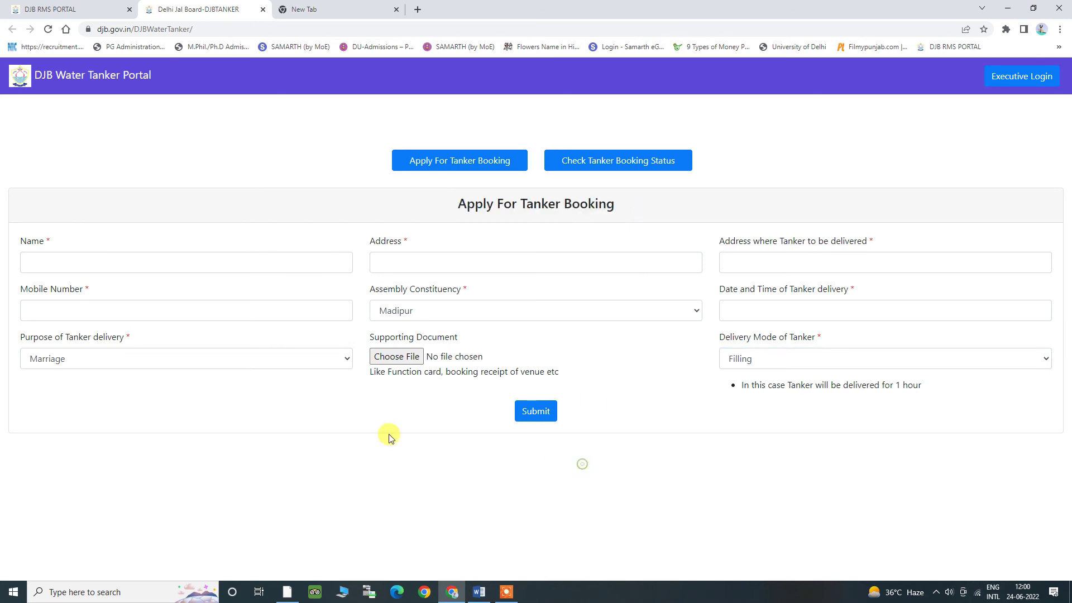
left_click(262, 10)
mouse_move(449, 123)
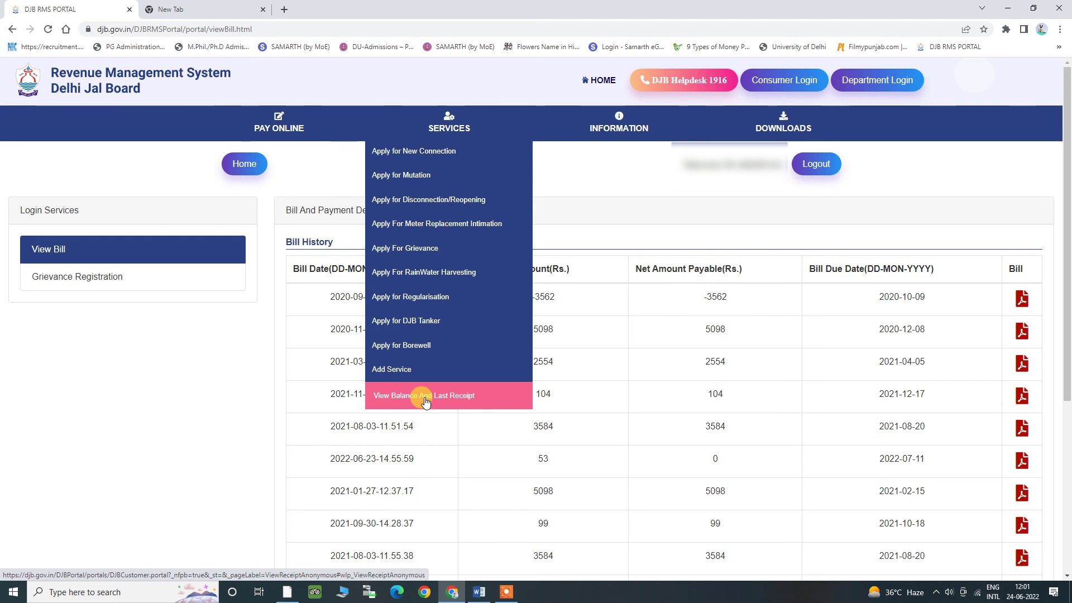
- Look up the balance and last receipt by entering the consumer's KNO and the captcha
left_click(402, 397)
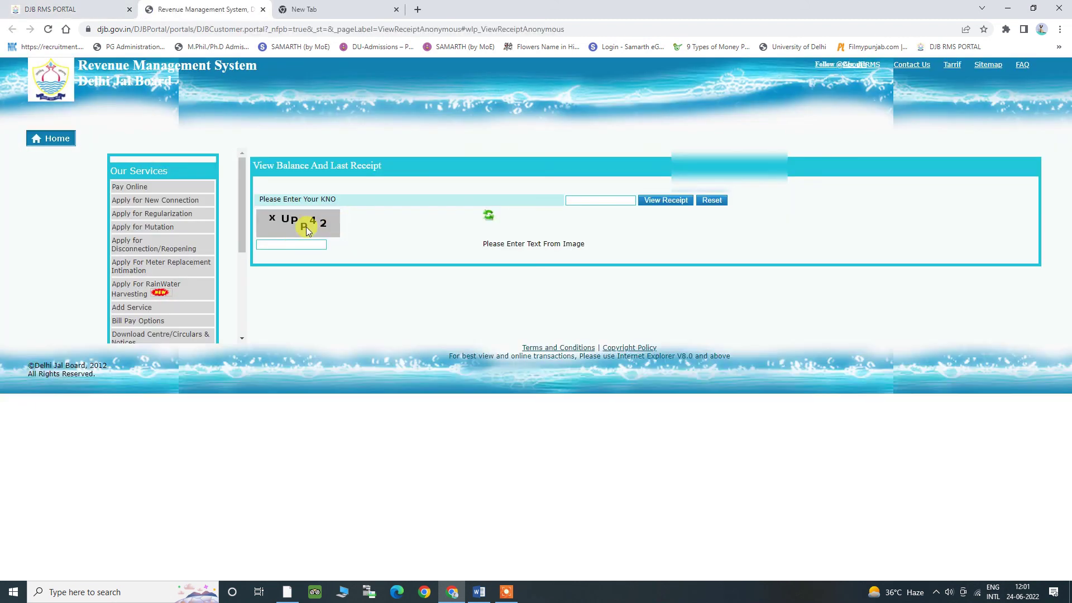
left_click(607, 199)
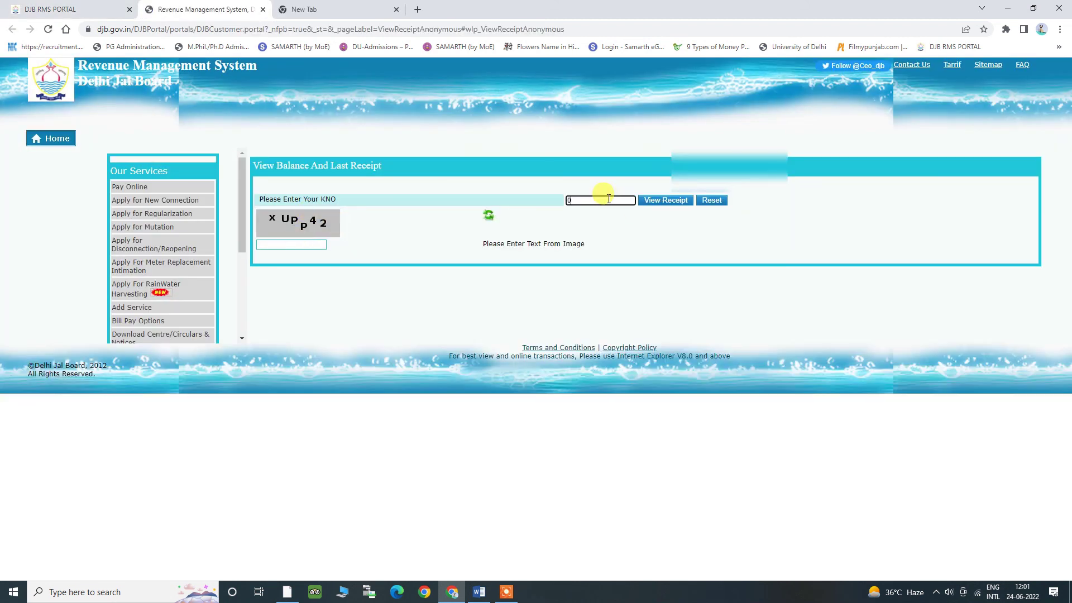
type("03010")
left_click(273, 245)
type("XUPP42")
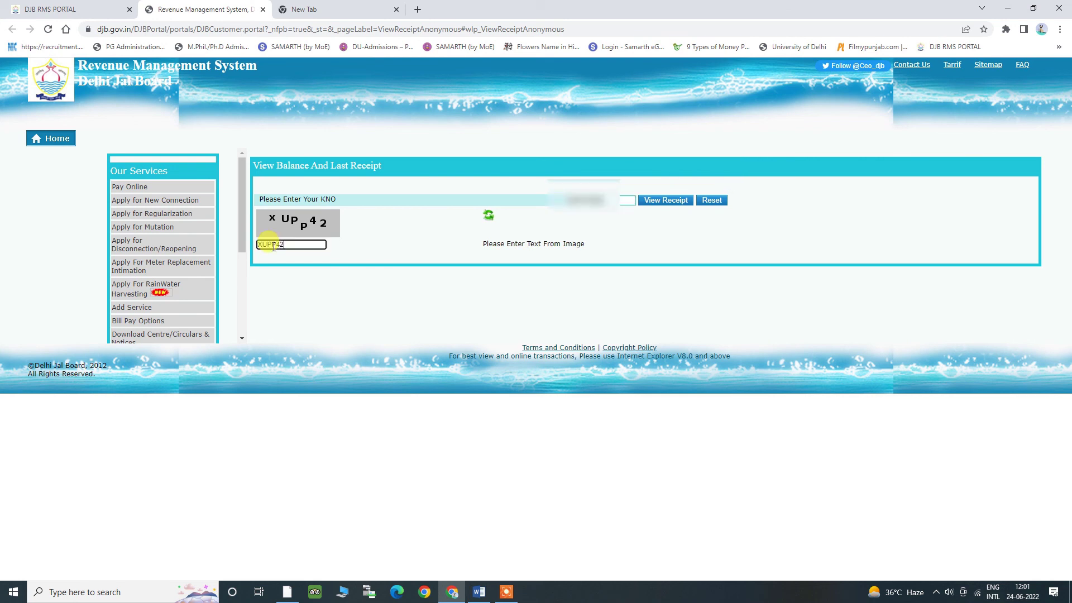
left_click(677, 201)
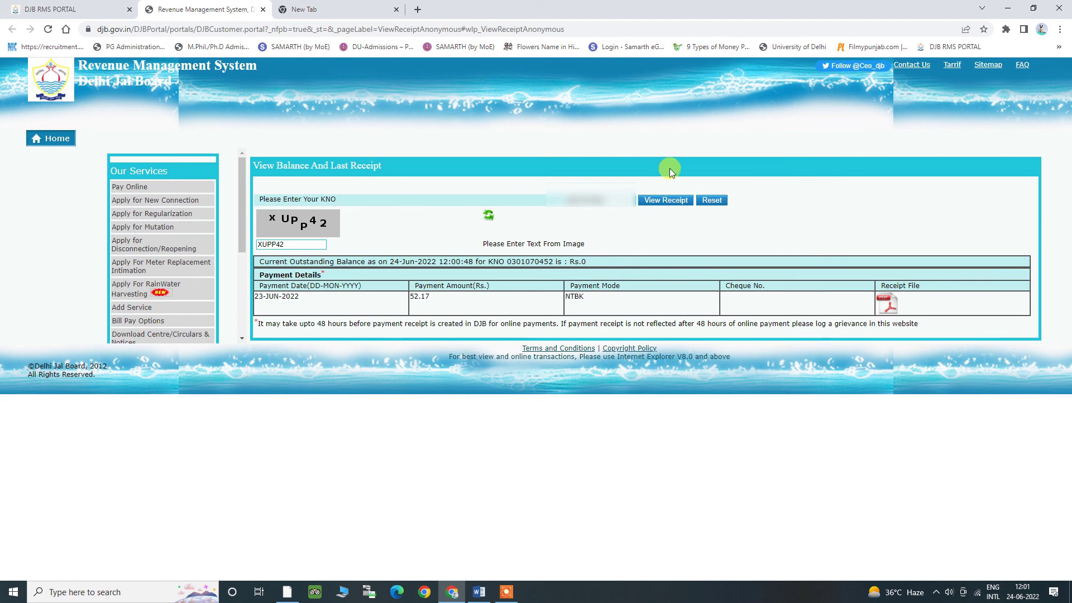
- Review the 23-JUN-2022 Rs 52.17 payment and Rs.0 balance, then open the receipt PDF
left_click_drag(253, 297, 478, 298)
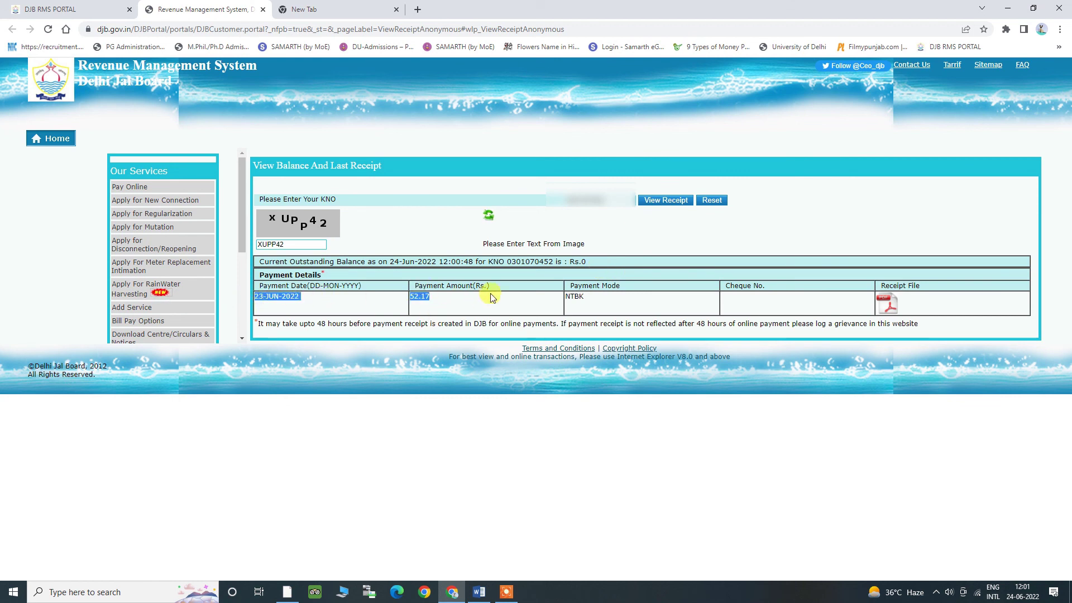
left_click(622, 303)
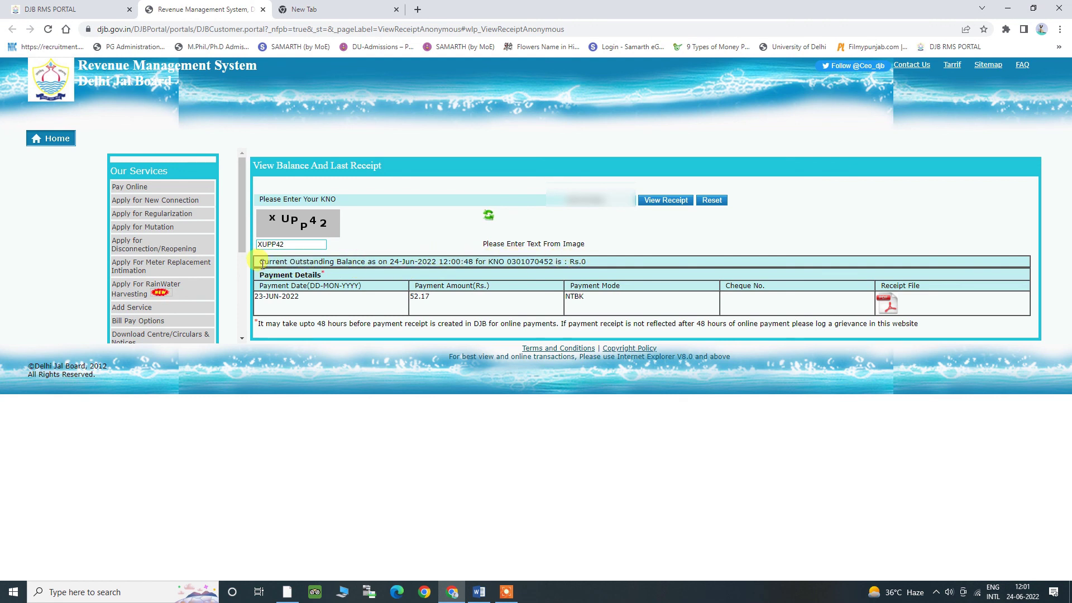
left_click_drag(262, 264, 610, 269)
left_click(888, 305)
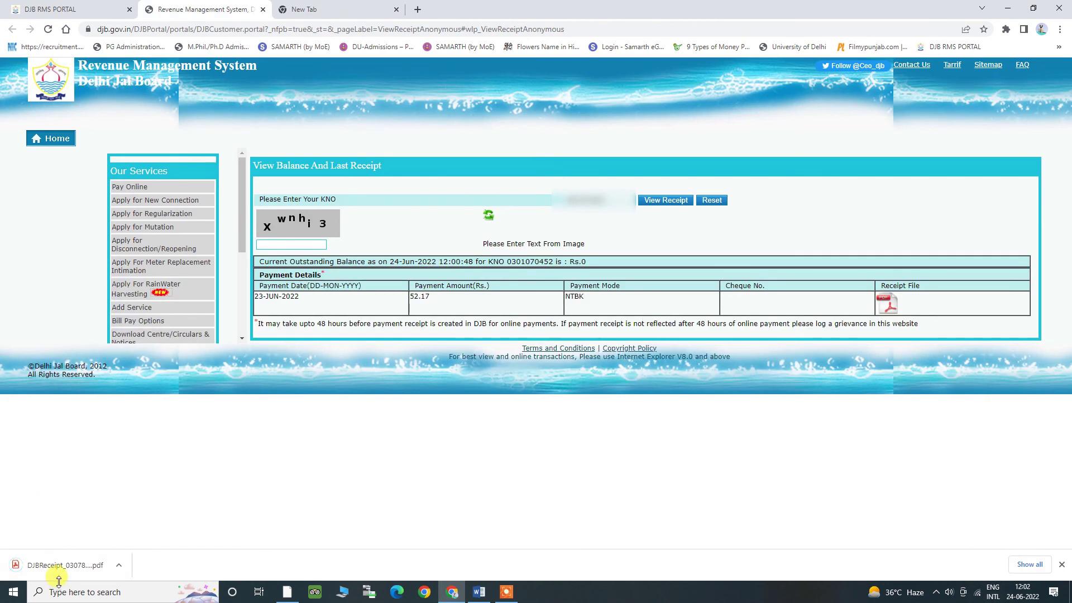
left_click(58, 565)
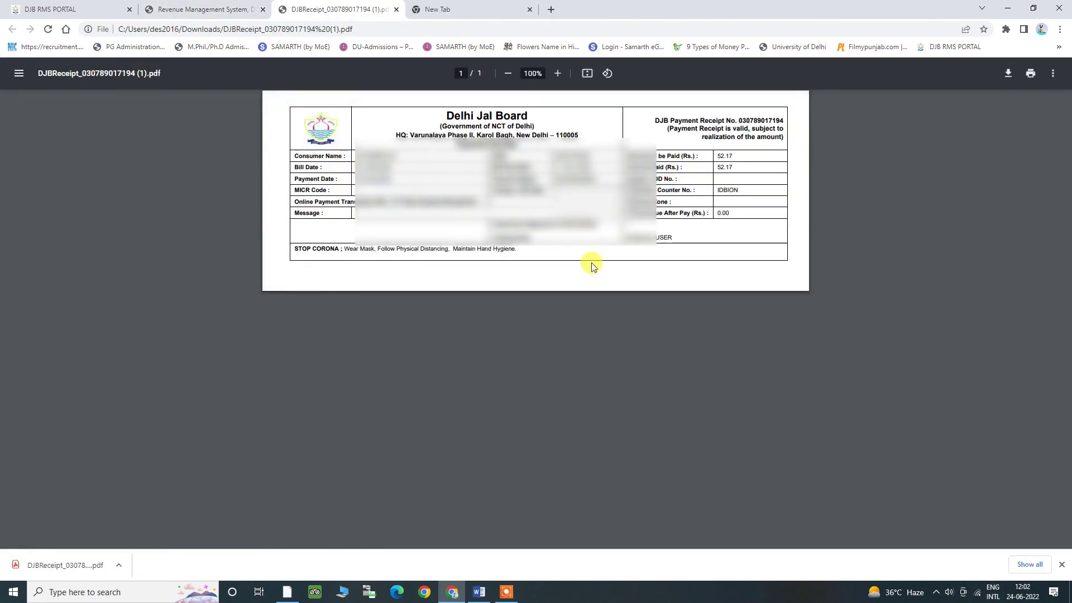
- Close the receipt PDF and the balance lookup tab, returning to the bill history
left_click(397, 9)
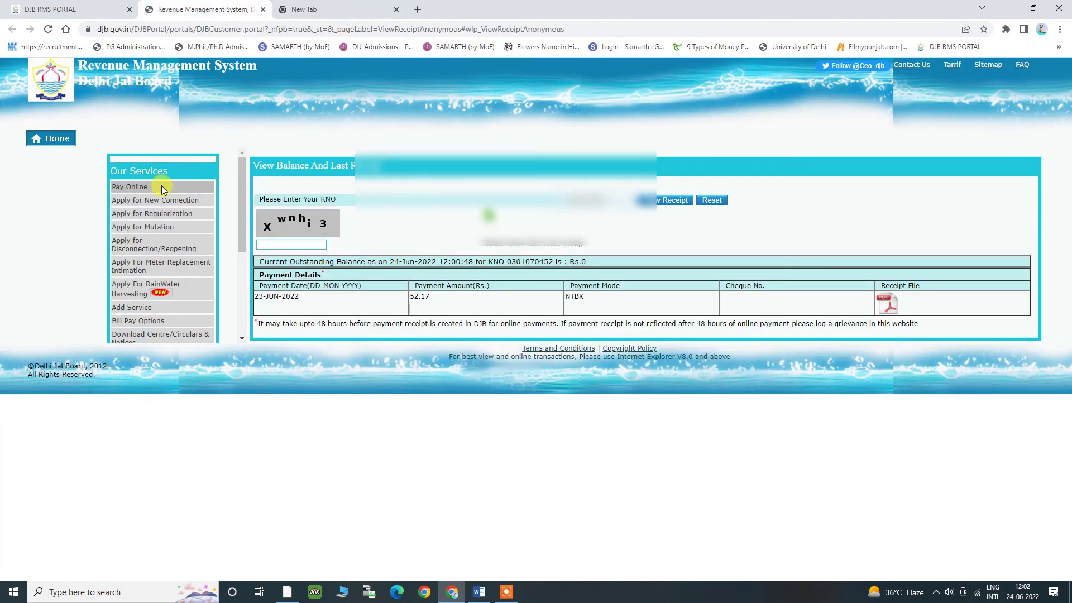
left_click(95, 10)
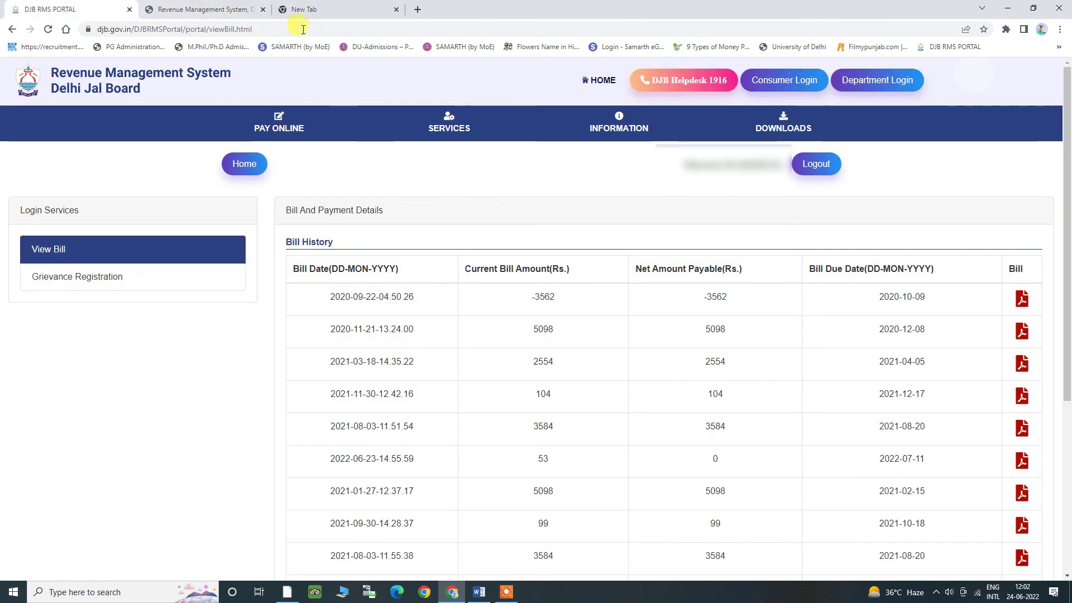
left_click(263, 10)
- Open Information > Know Your KNO, then go back to the View Bill page
mouse_move(479, 133)
mouse_move(584, 124)
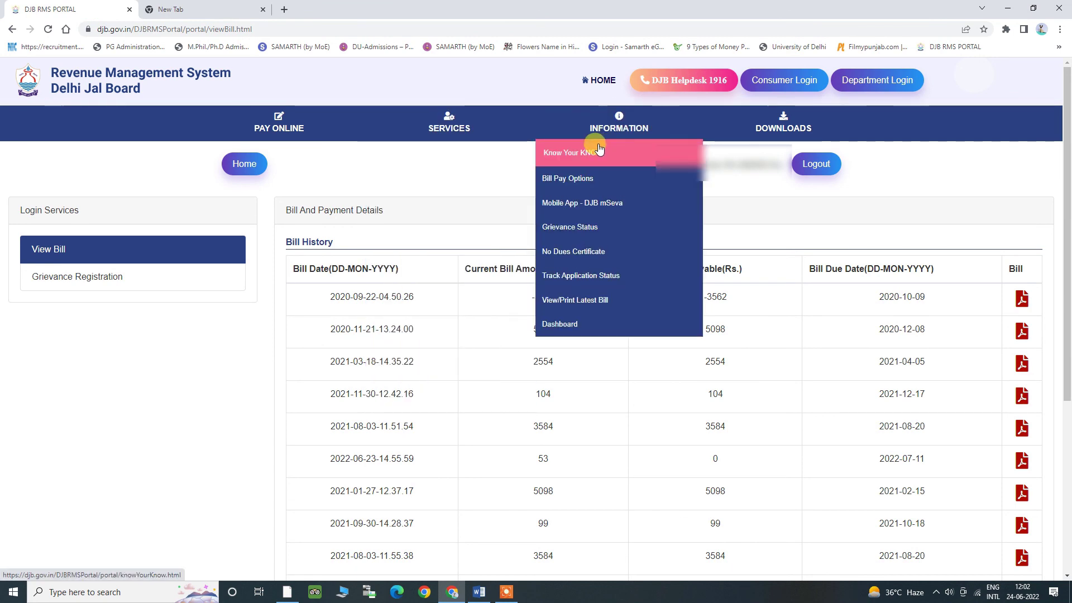
left_click(599, 149)
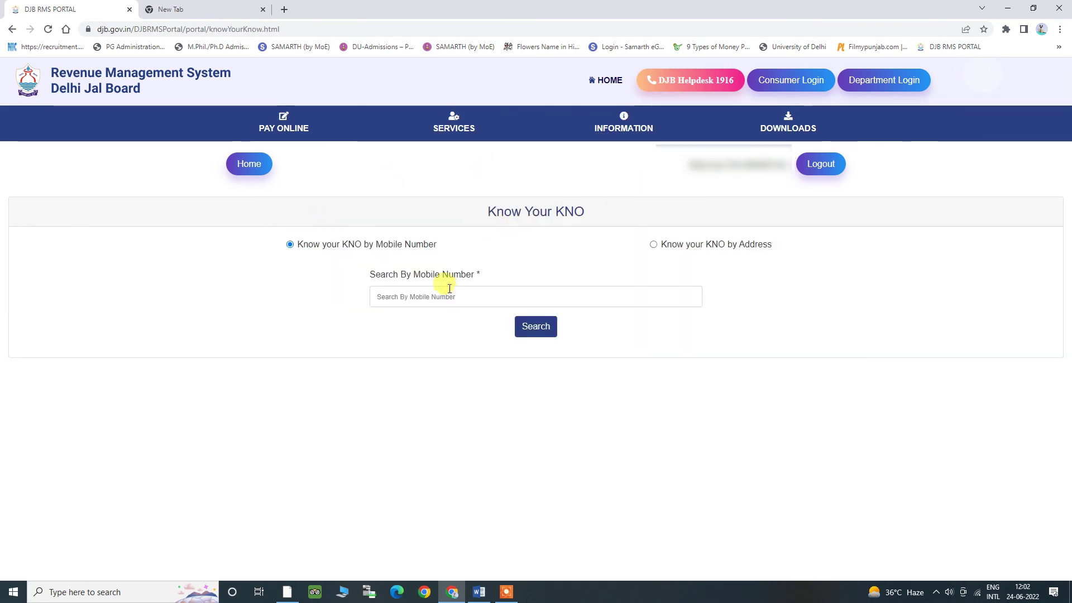
left_click(13, 29)
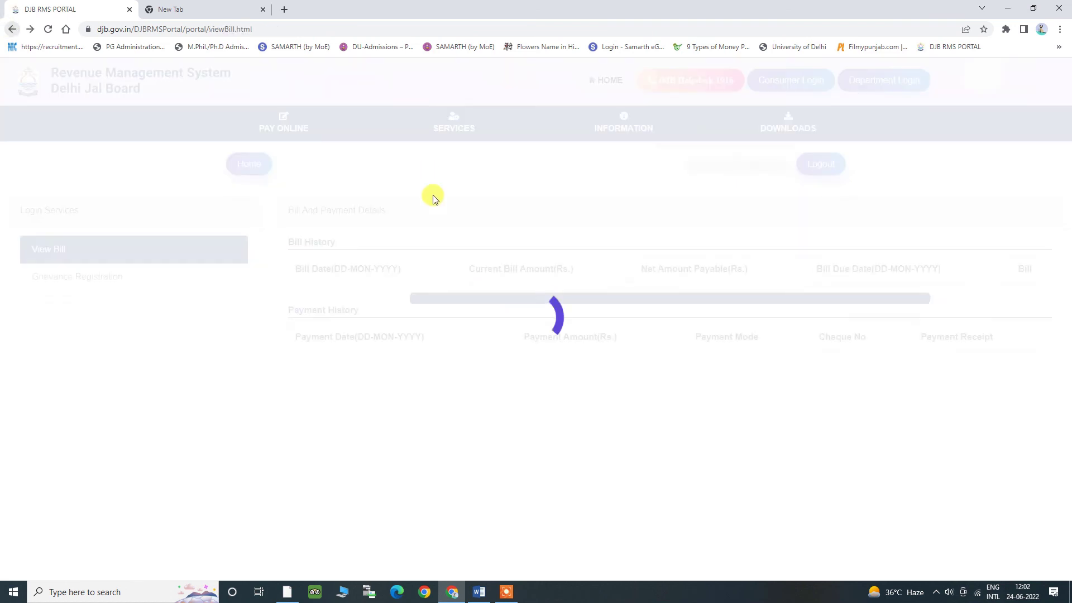
mouse_move(619, 124)
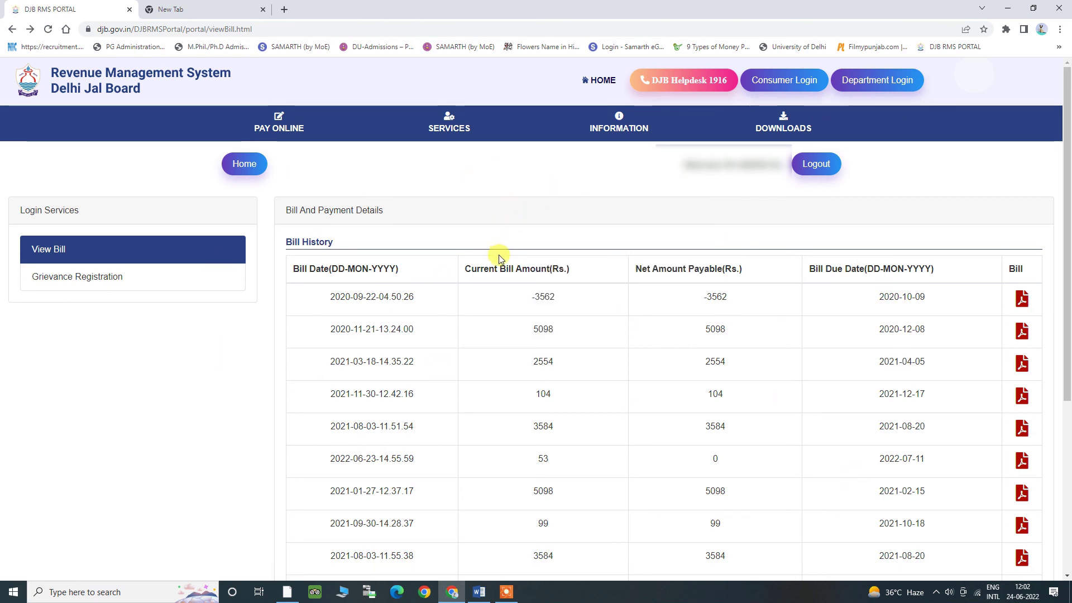
mouse_move(576, 114)
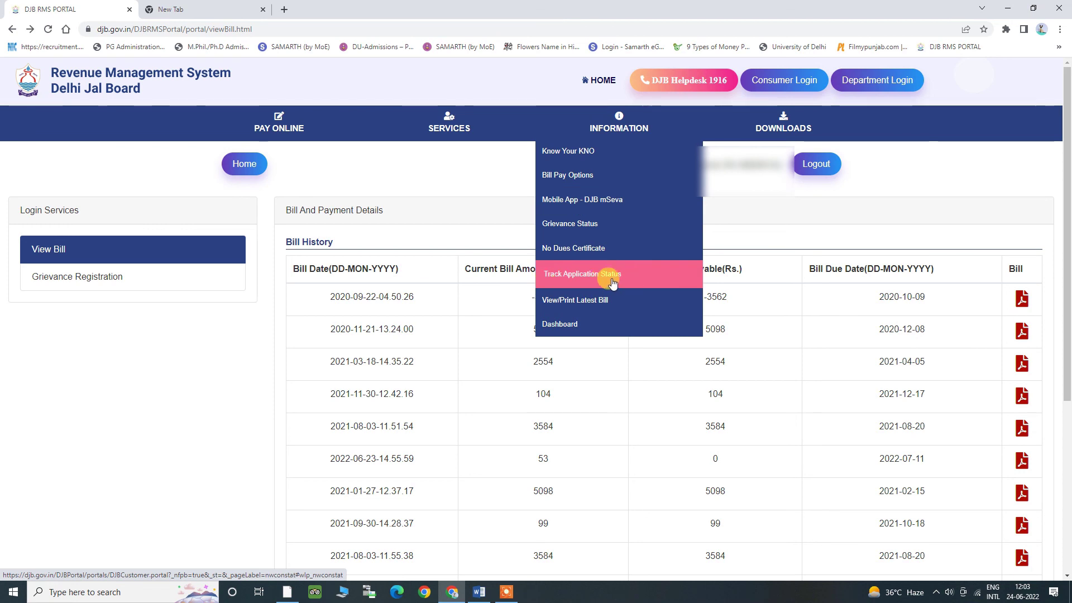
left_click(593, 279)
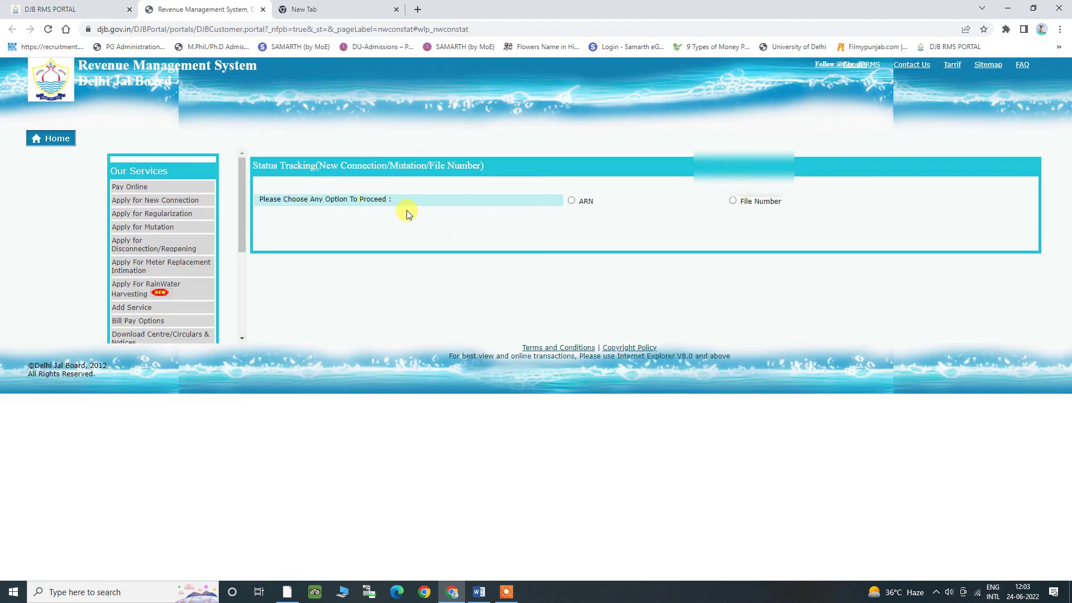
left_click(571, 201)
left_click(834, 201)
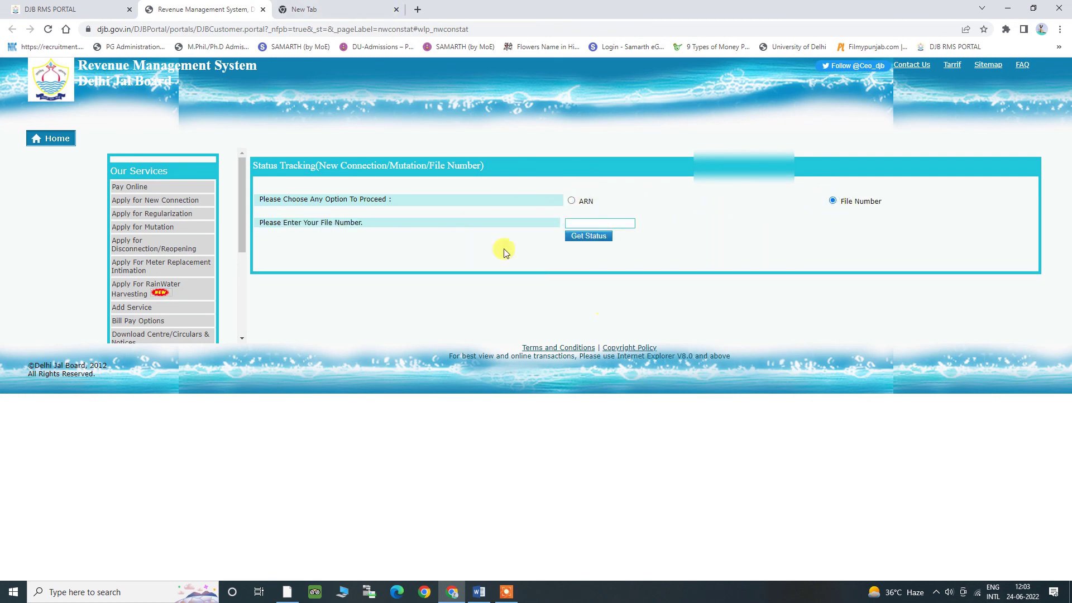
left_click(263, 10)
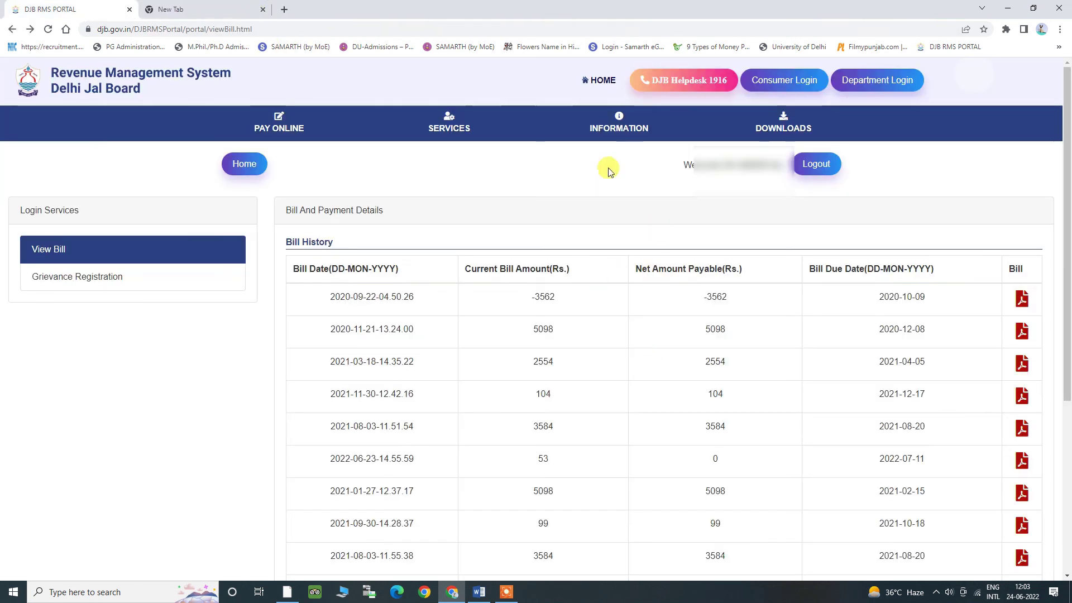
mouse_move(617, 120)
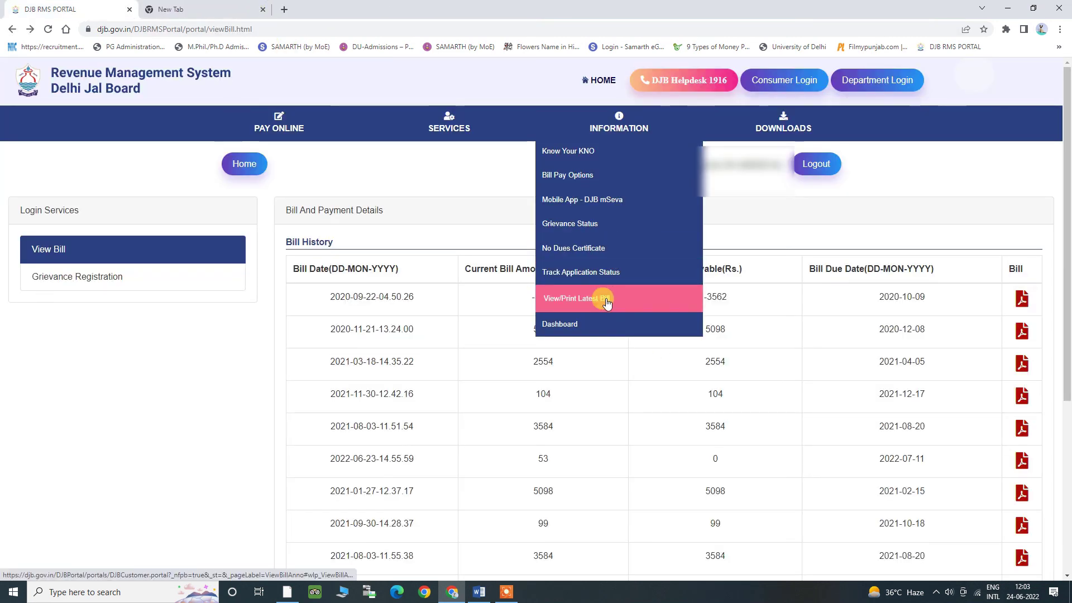
left_click(584, 298)
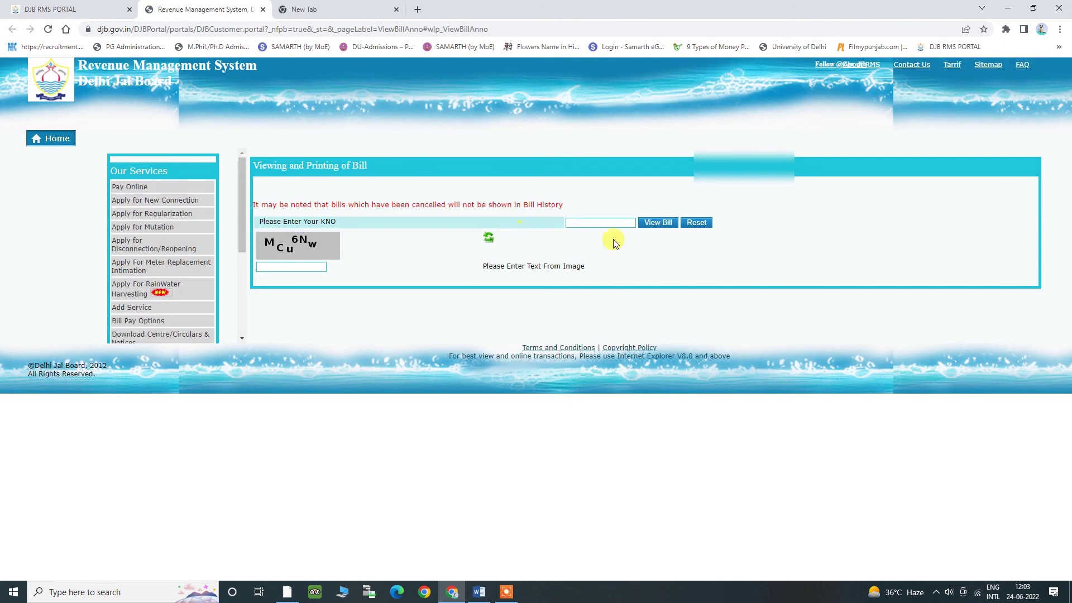
left_click(582, 222)
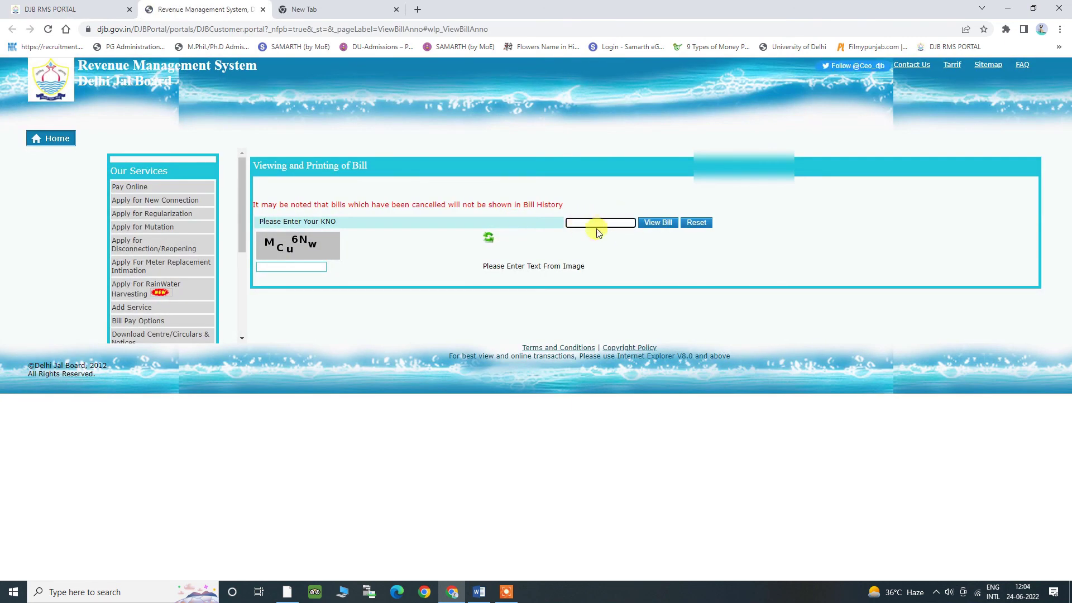
left_click(268, 267)
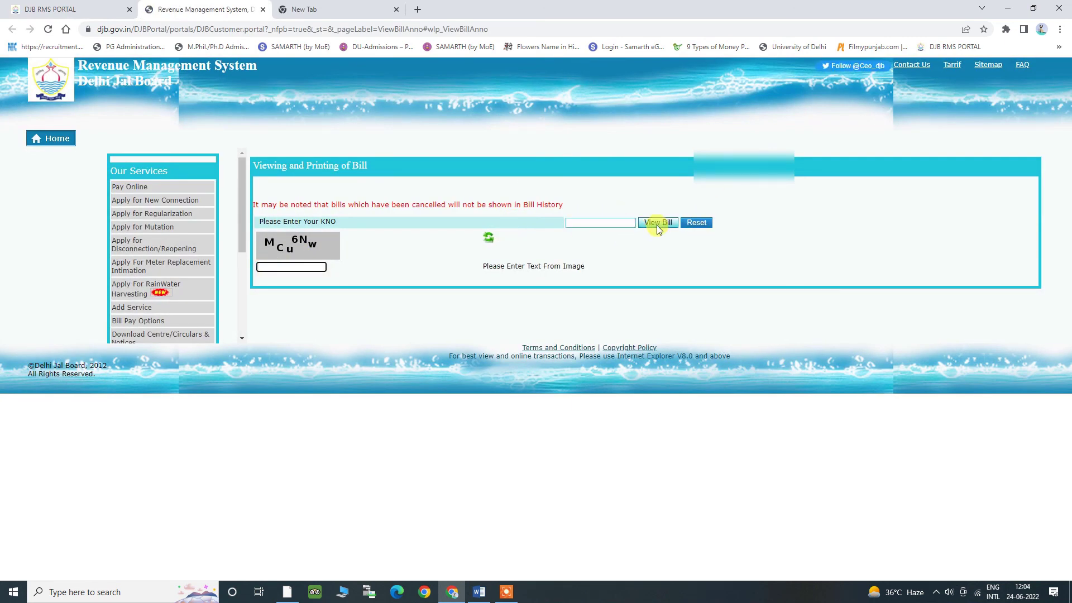
left_click(262, 10)
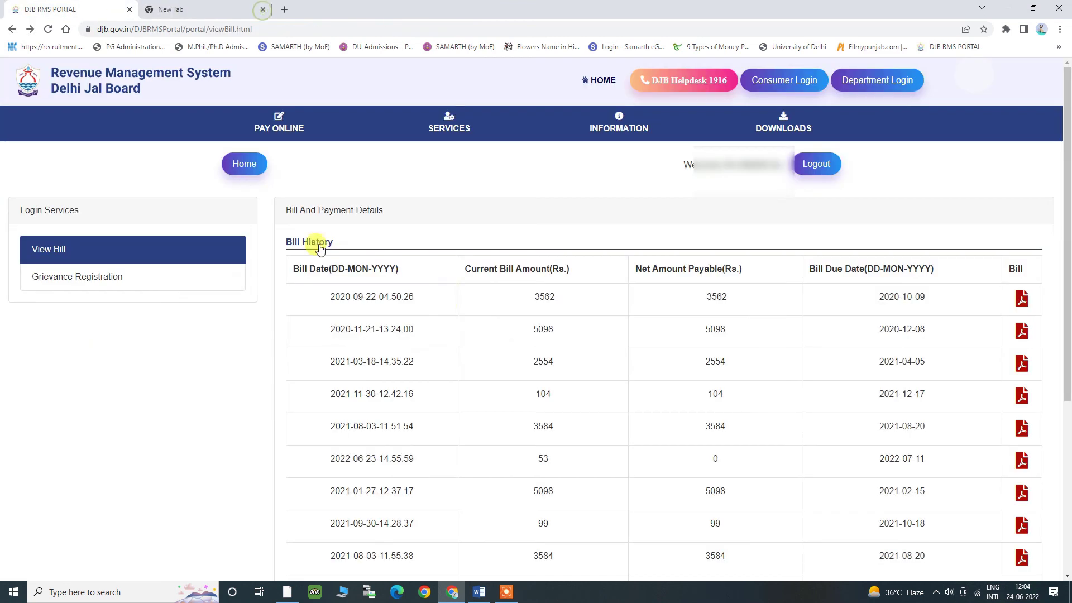
left_click(814, 120)
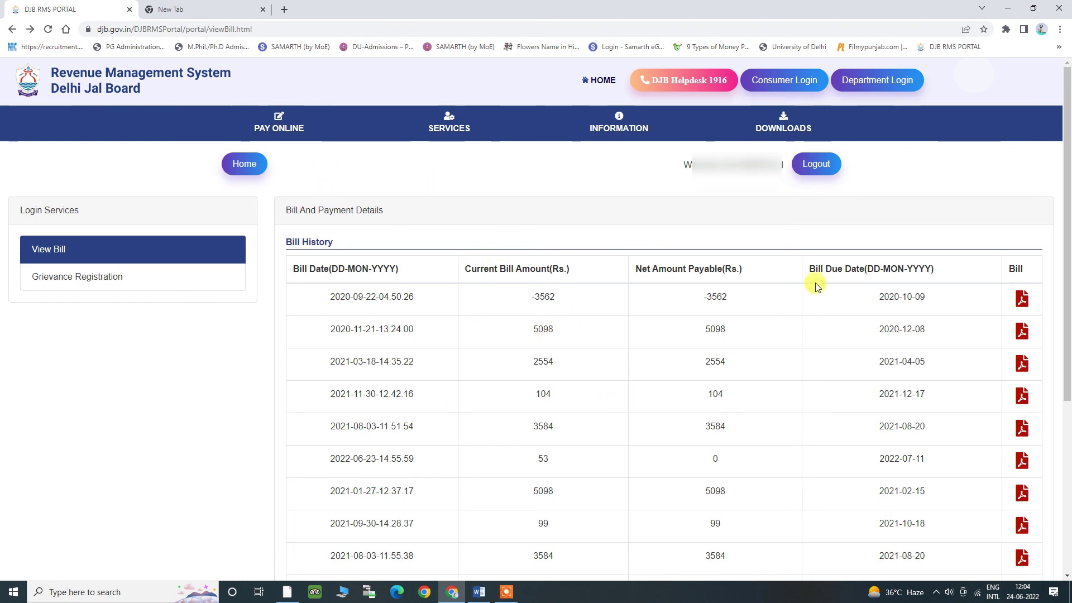
left_click_drag(1067, 248, 1067, 428)
scroll(1068, 429, "up", 5)
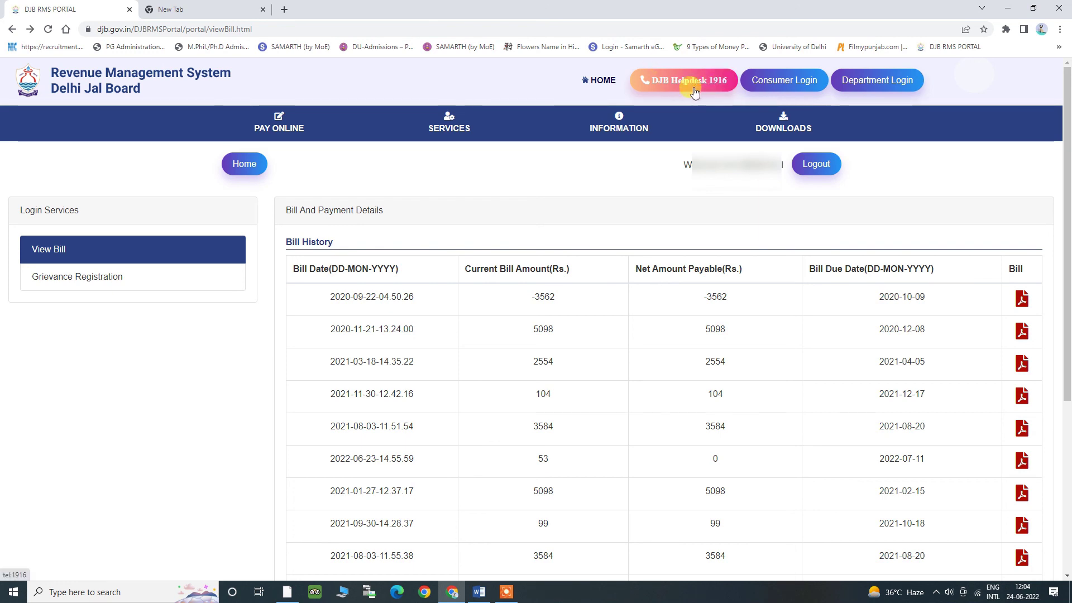
scroll(787, 341, "down", 5)
scroll(786, 338, "up", 5)
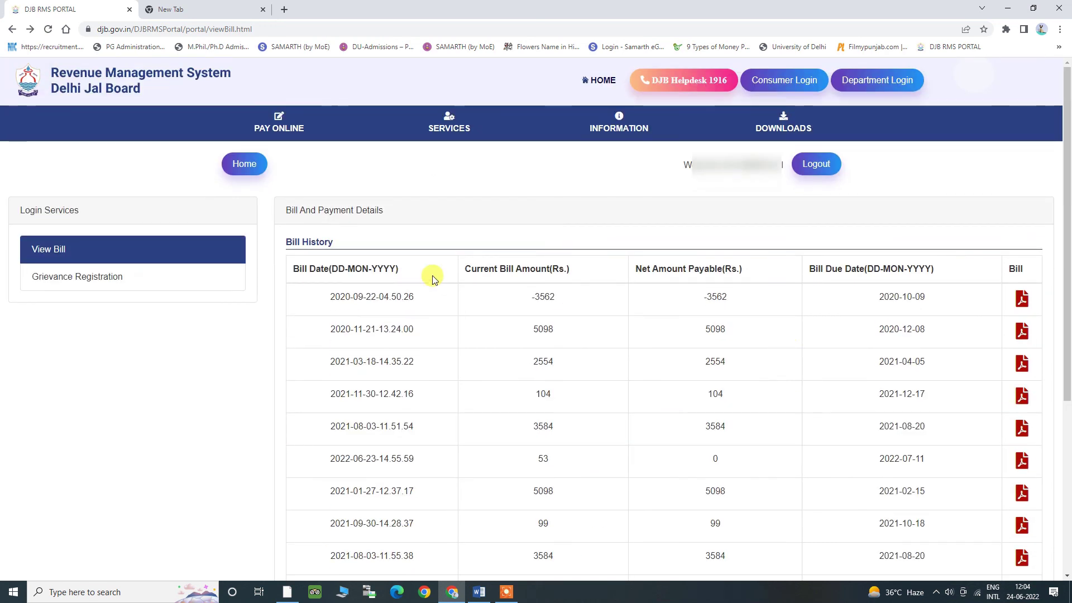